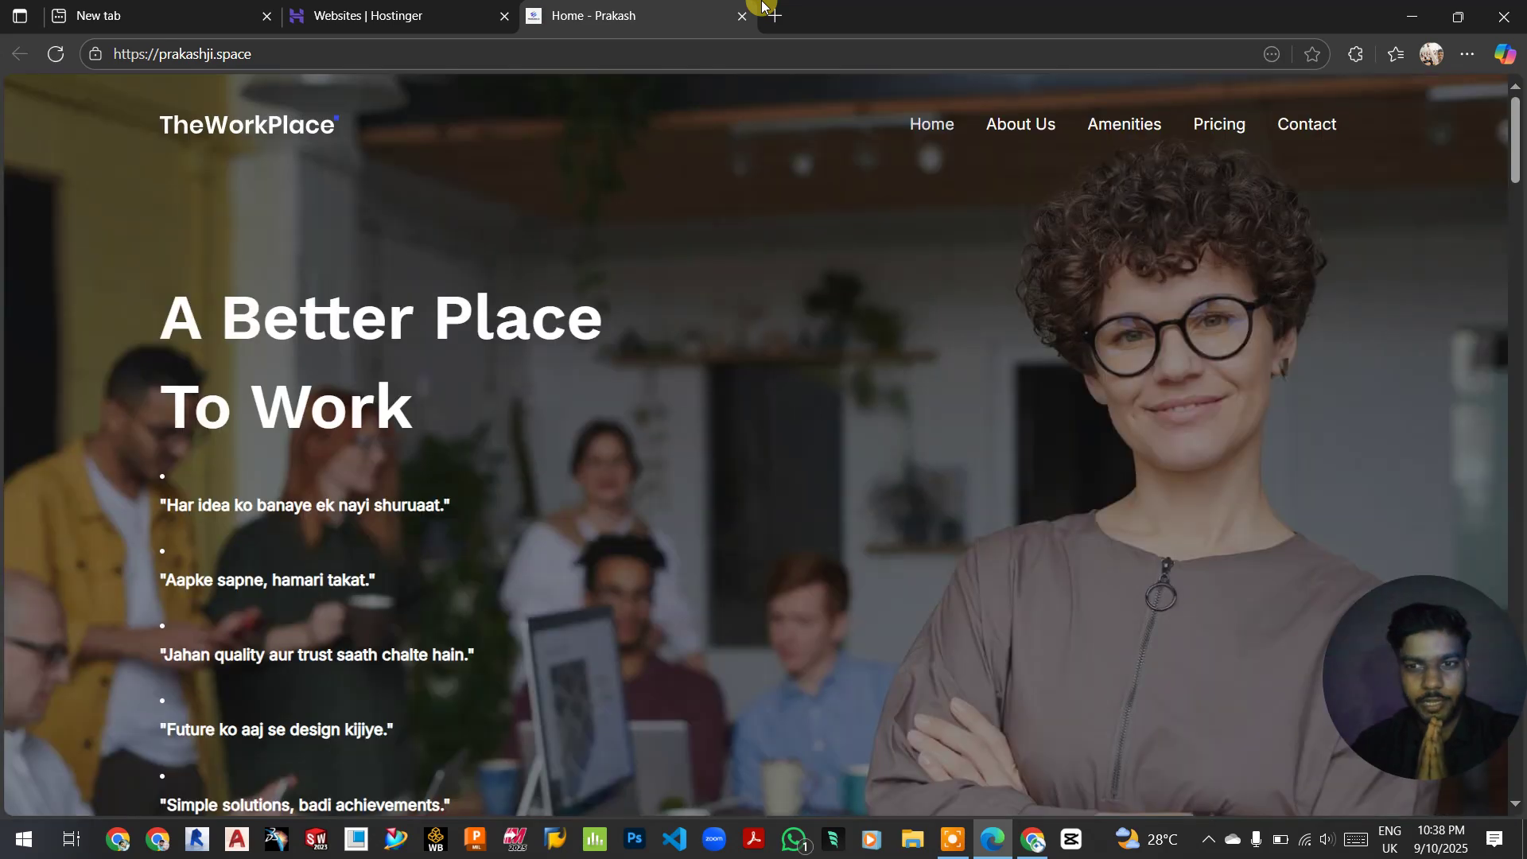
# Review the prakashji.space home page and open the thecareer.property site from the Hostinger websites list
pyautogui.scroll(-15, 819, 198)
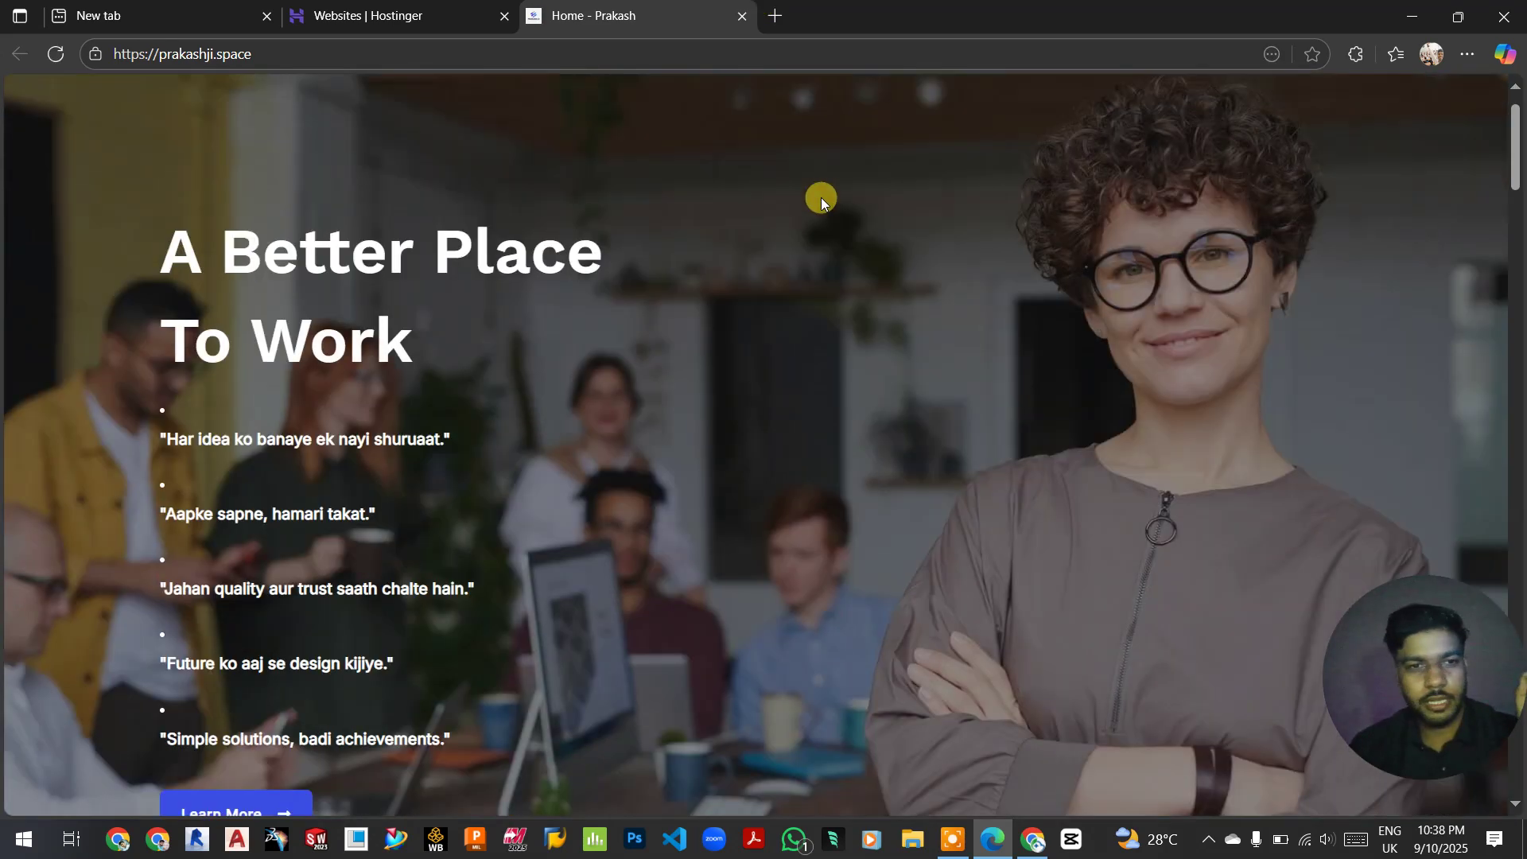
pyautogui.scroll(-10, 770, 281)
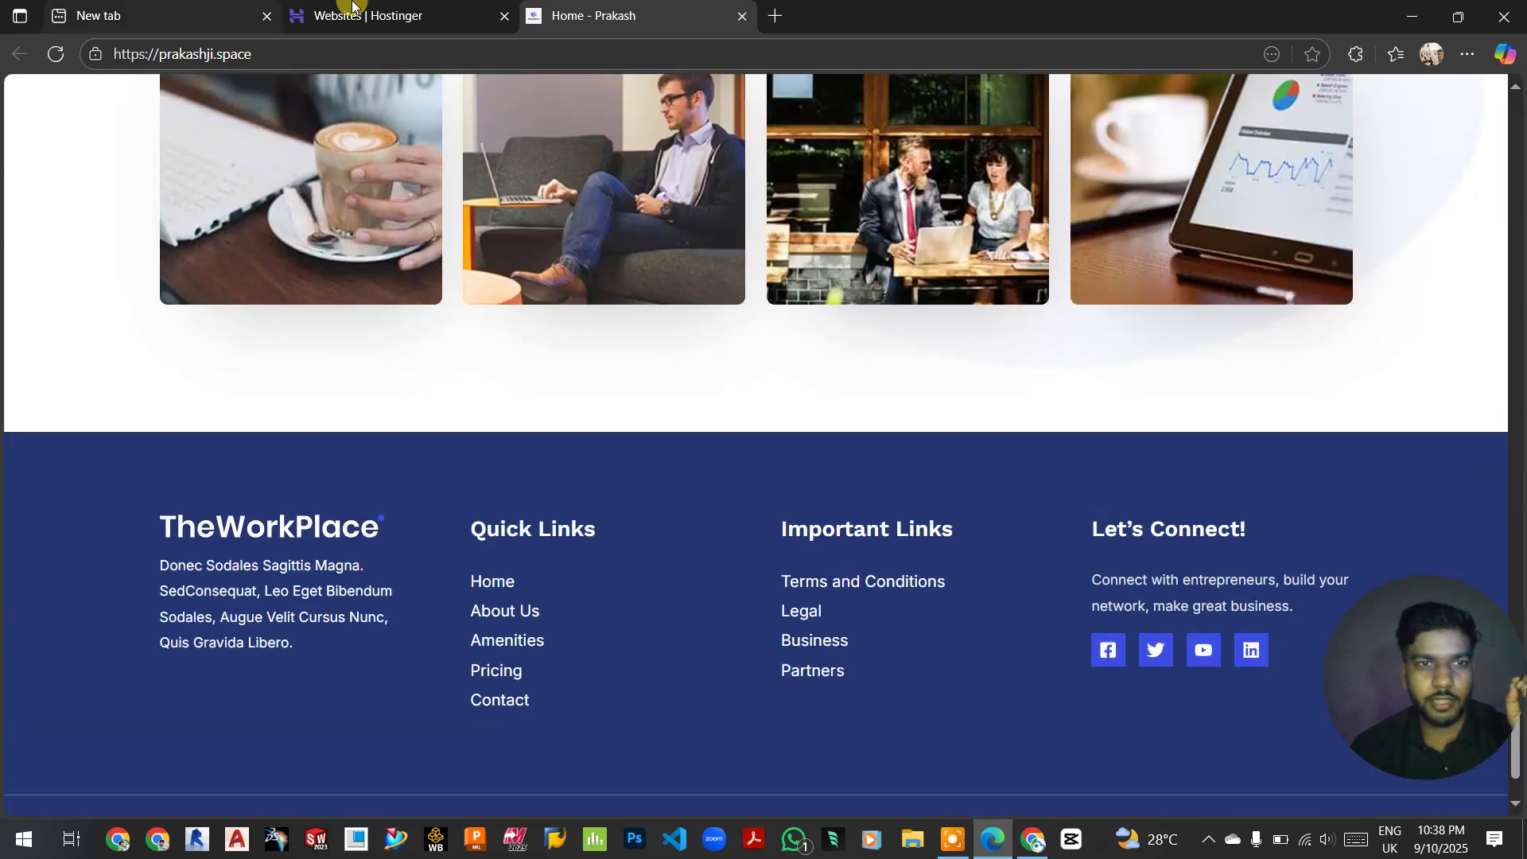
pyautogui.click(377, 6)
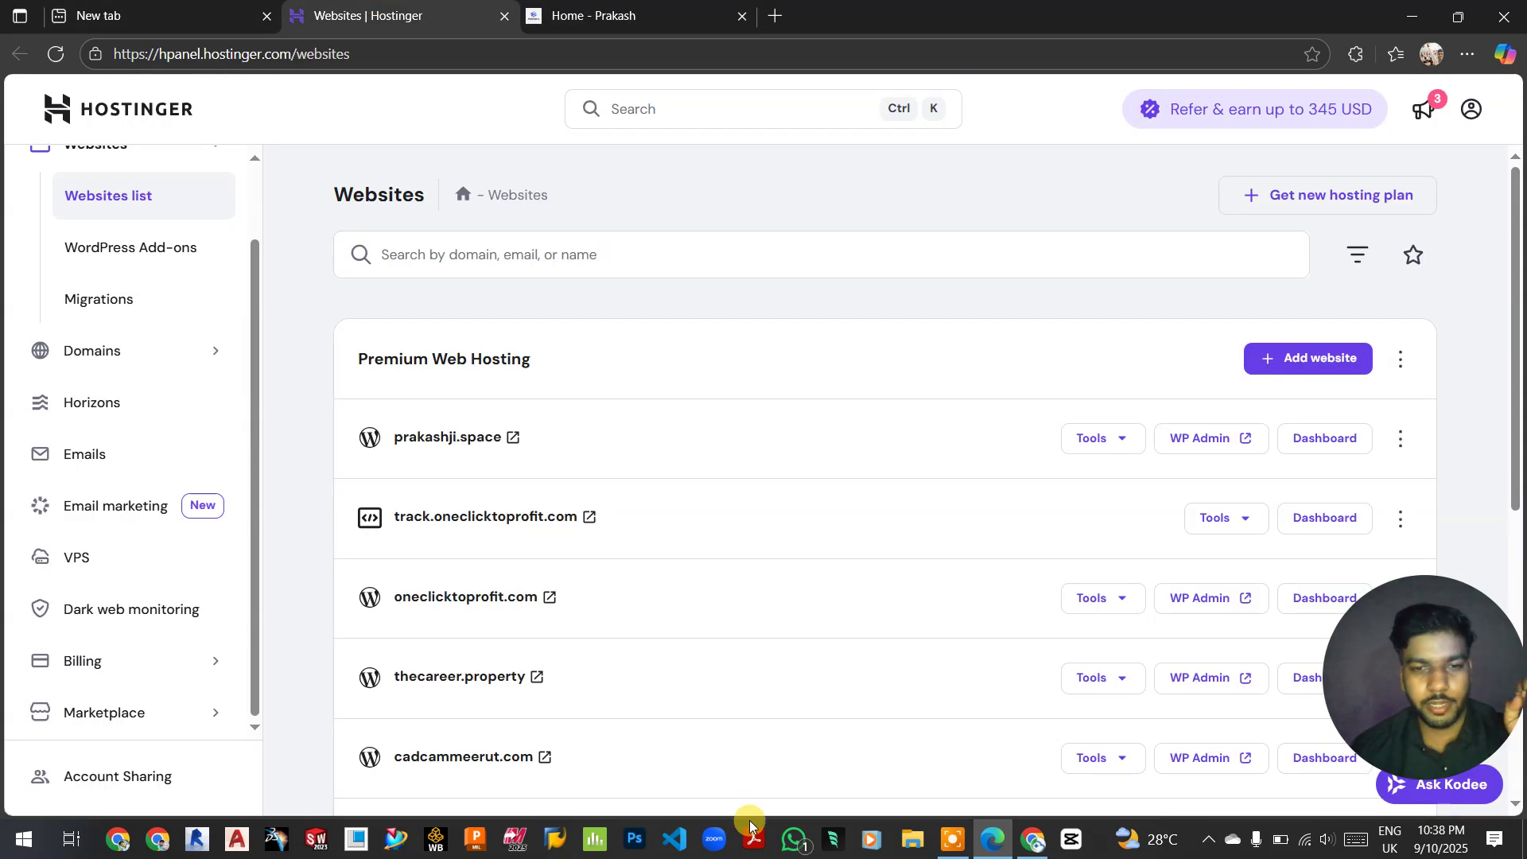
pyautogui.scroll(-7, 624, 685)
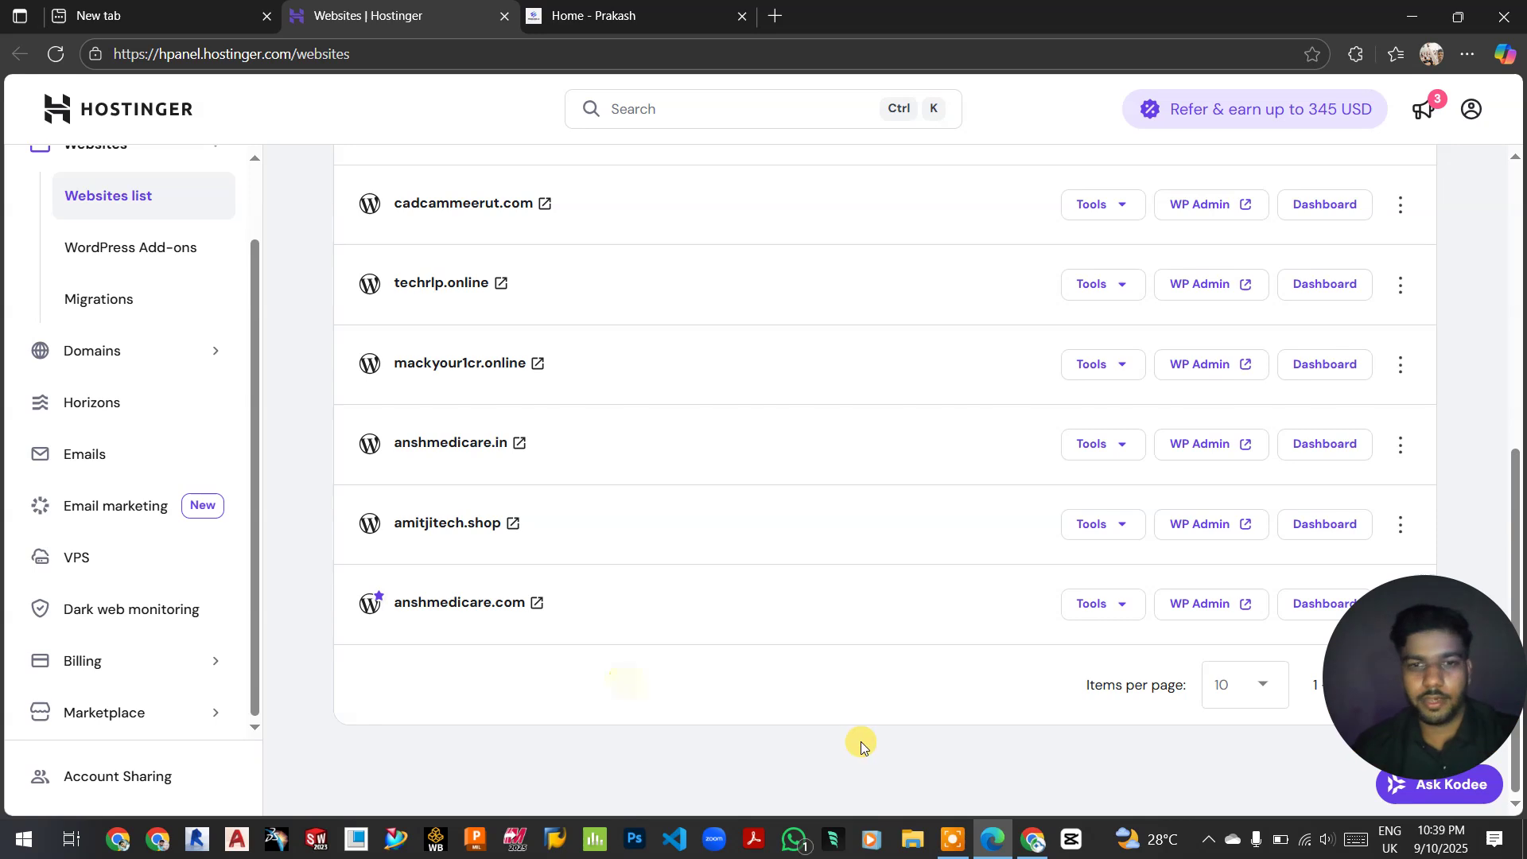
pyautogui.scroll(4, 655, 529)
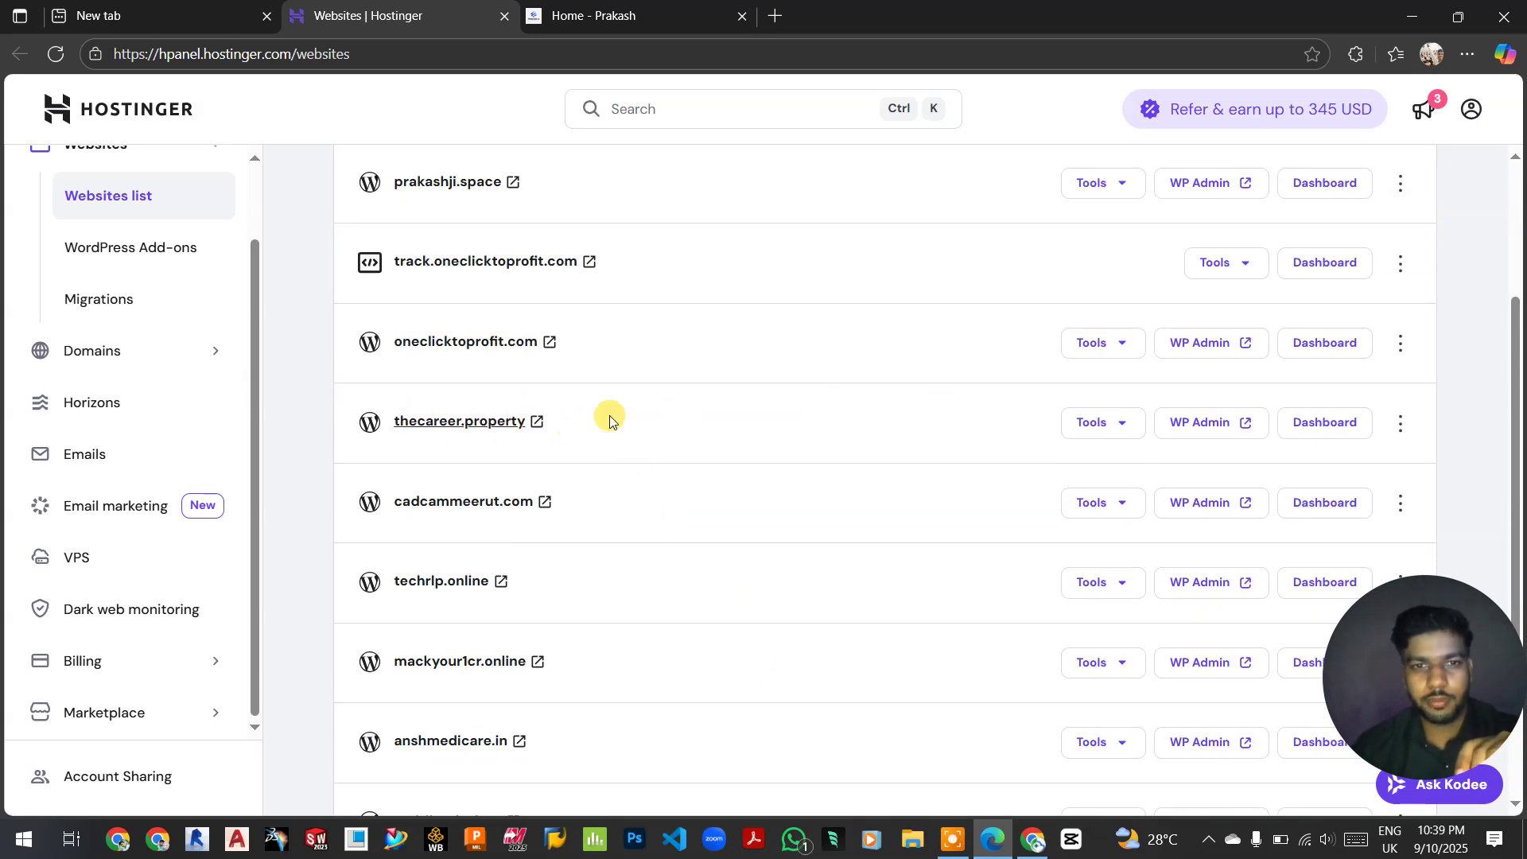
pyautogui.click(536, 422)
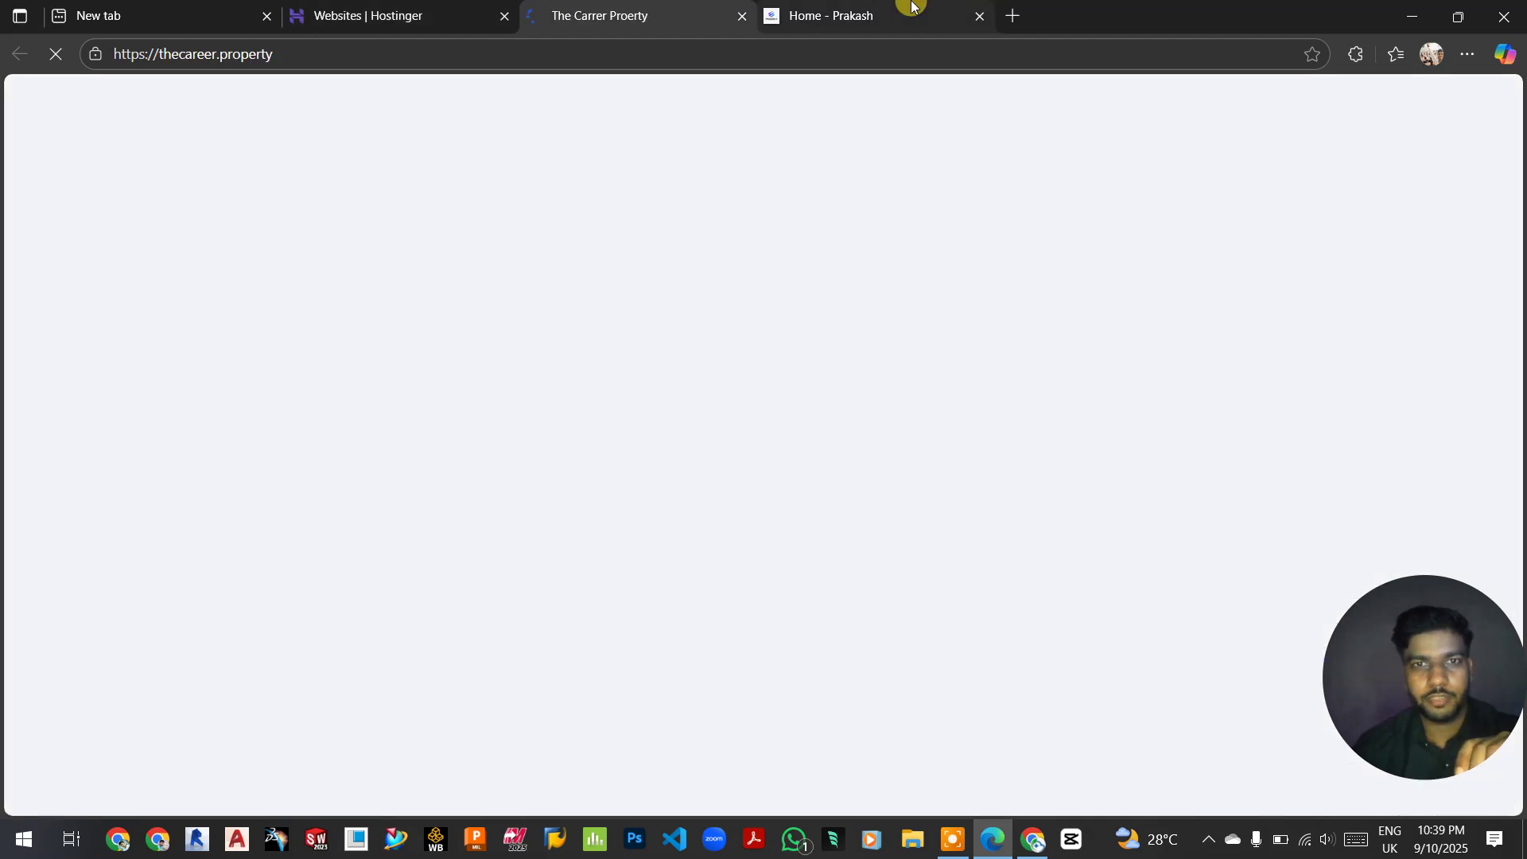
# Return to the Hostinger websites list and open the WordPress admin of thecareer.property
pyautogui.click(384, 6)
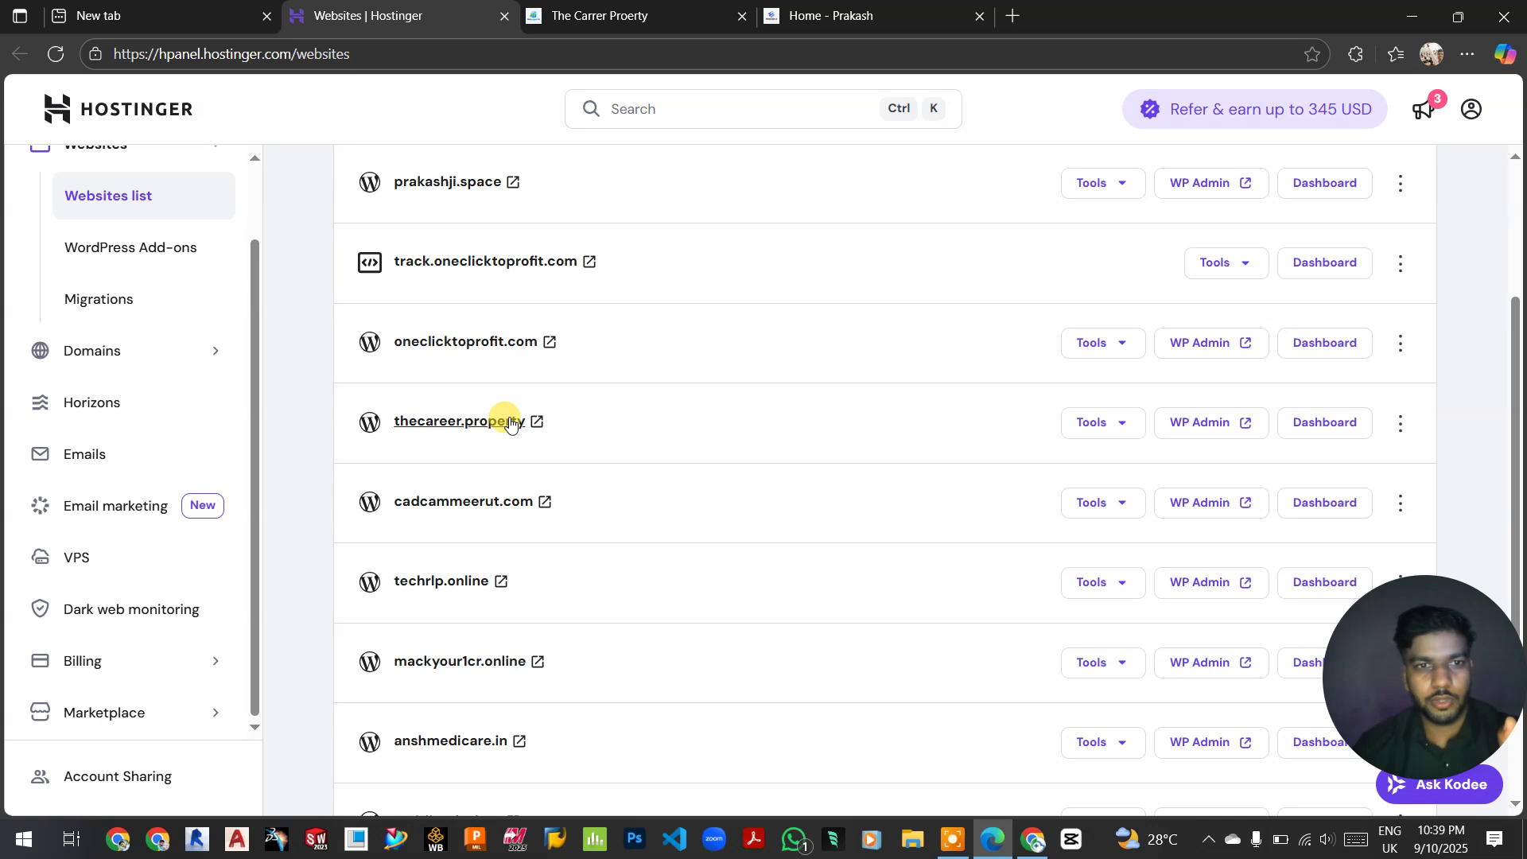
pyautogui.scroll(1, 501, 467)
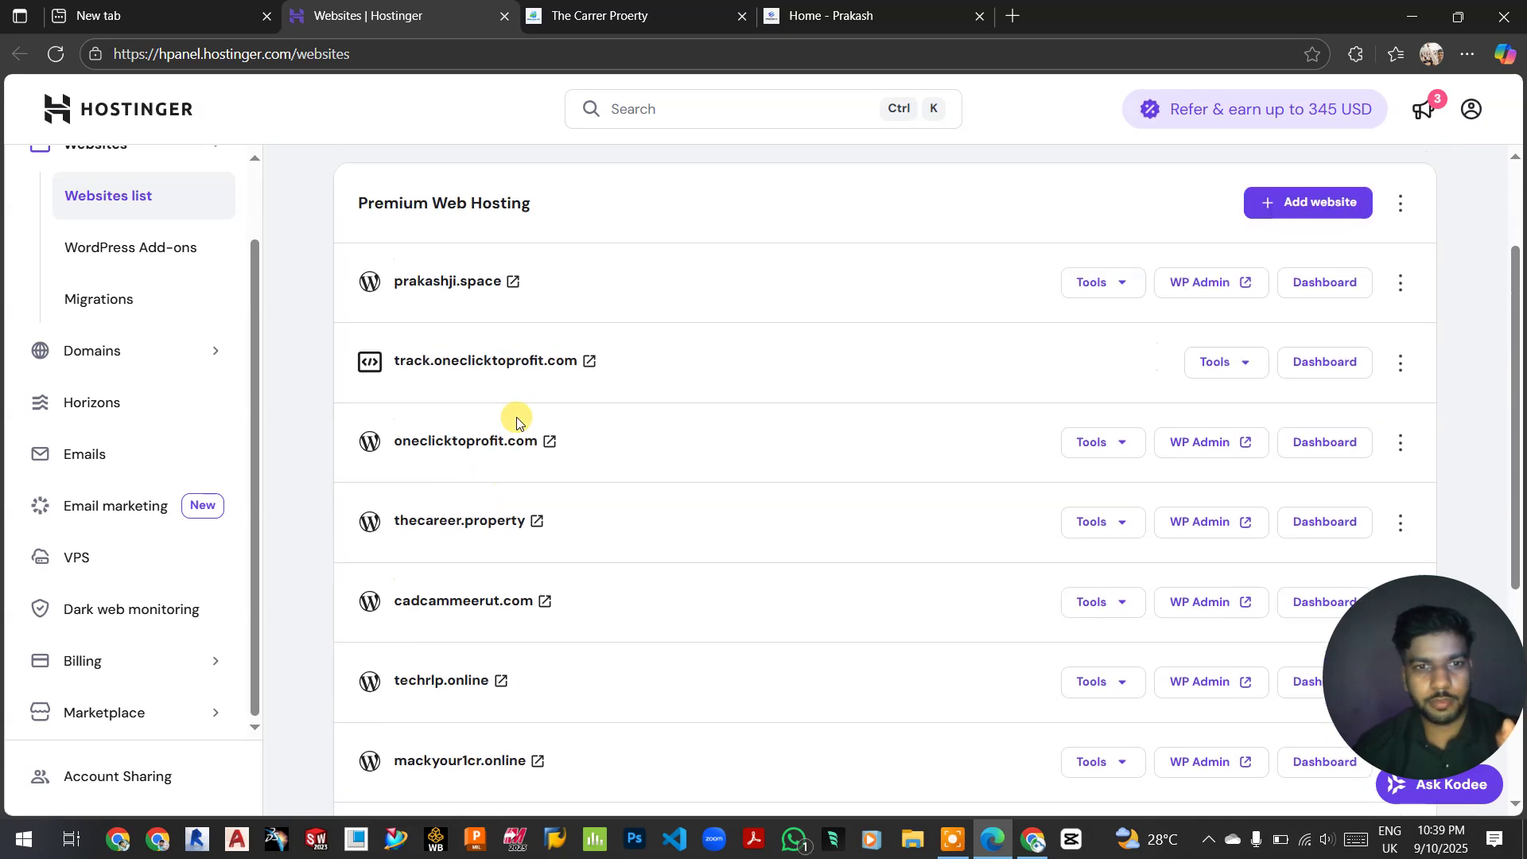
pyautogui.click(1247, 521)
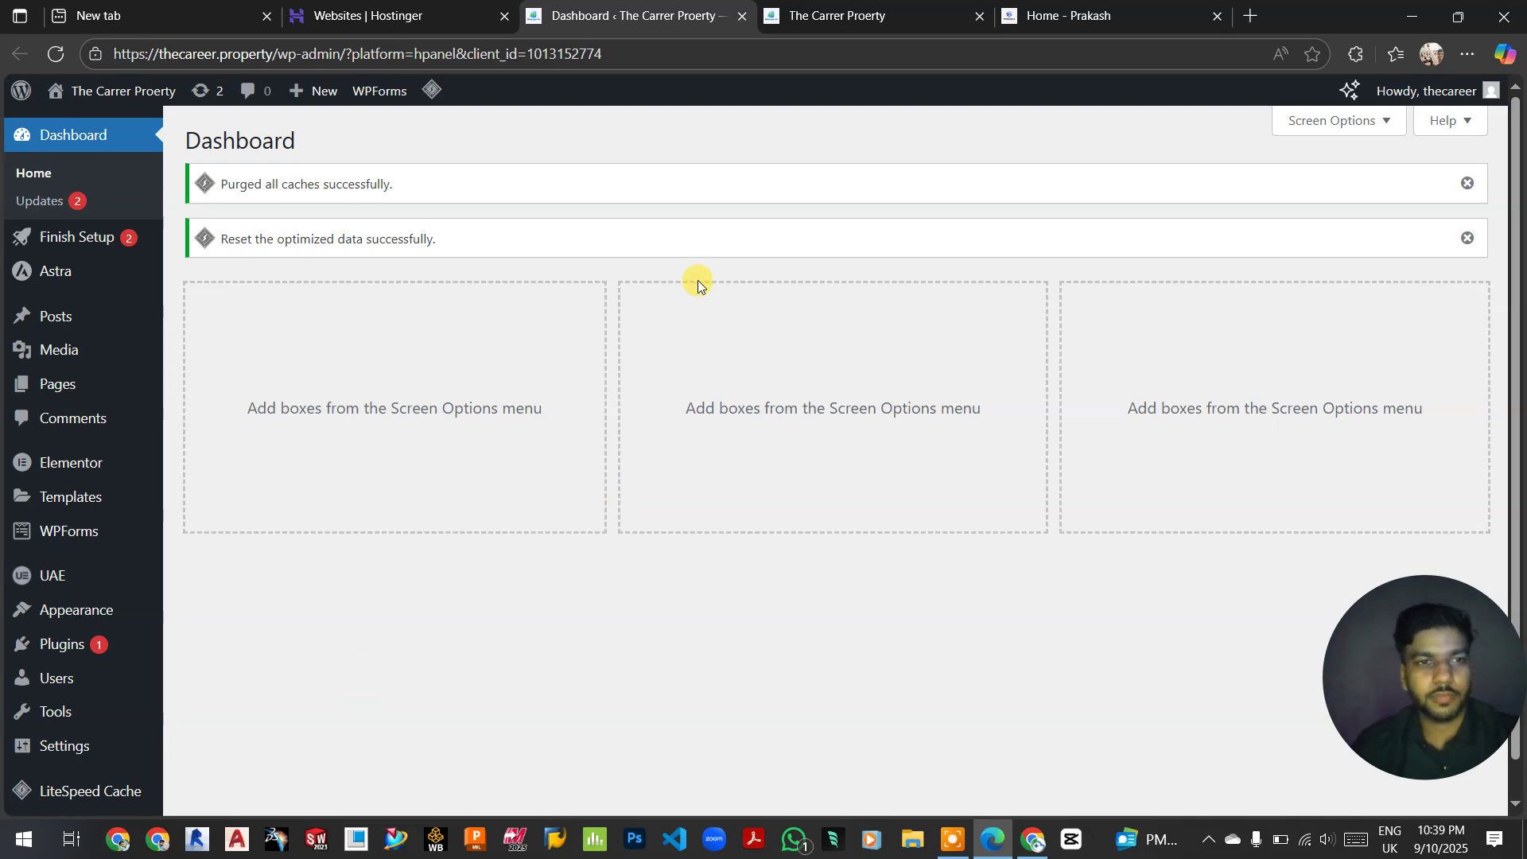
# Open the installed plugins list and run the bulk Update action on all plugins that have a new version
pyautogui.scroll(-1, 524, 632)
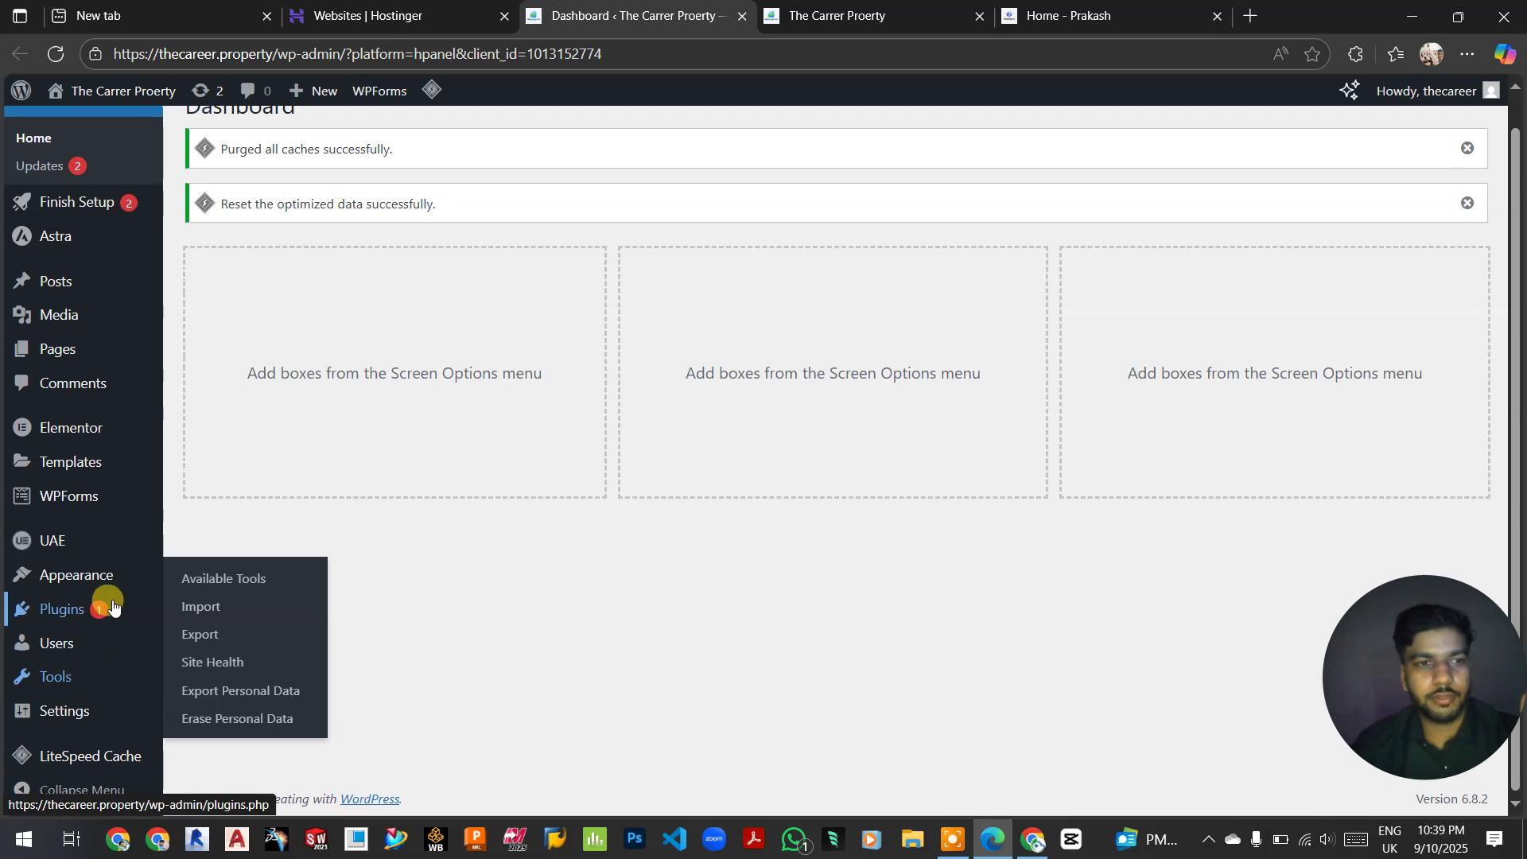
pyautogui.scroll(1, 112, 607)
pyautogui.click(56, 644)
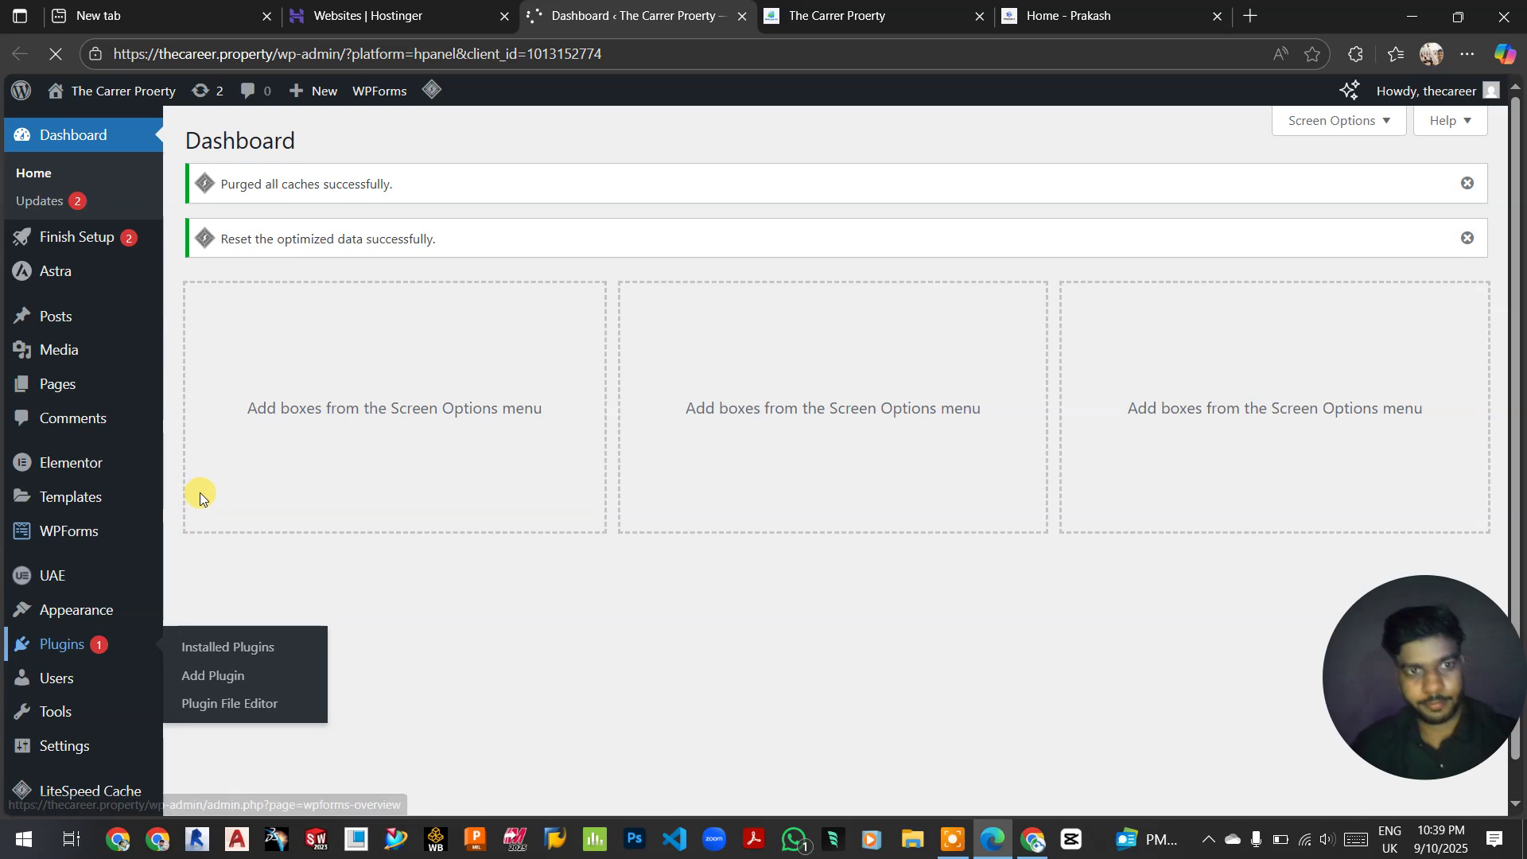
pyautogui.scroll(-6, 370, 479)
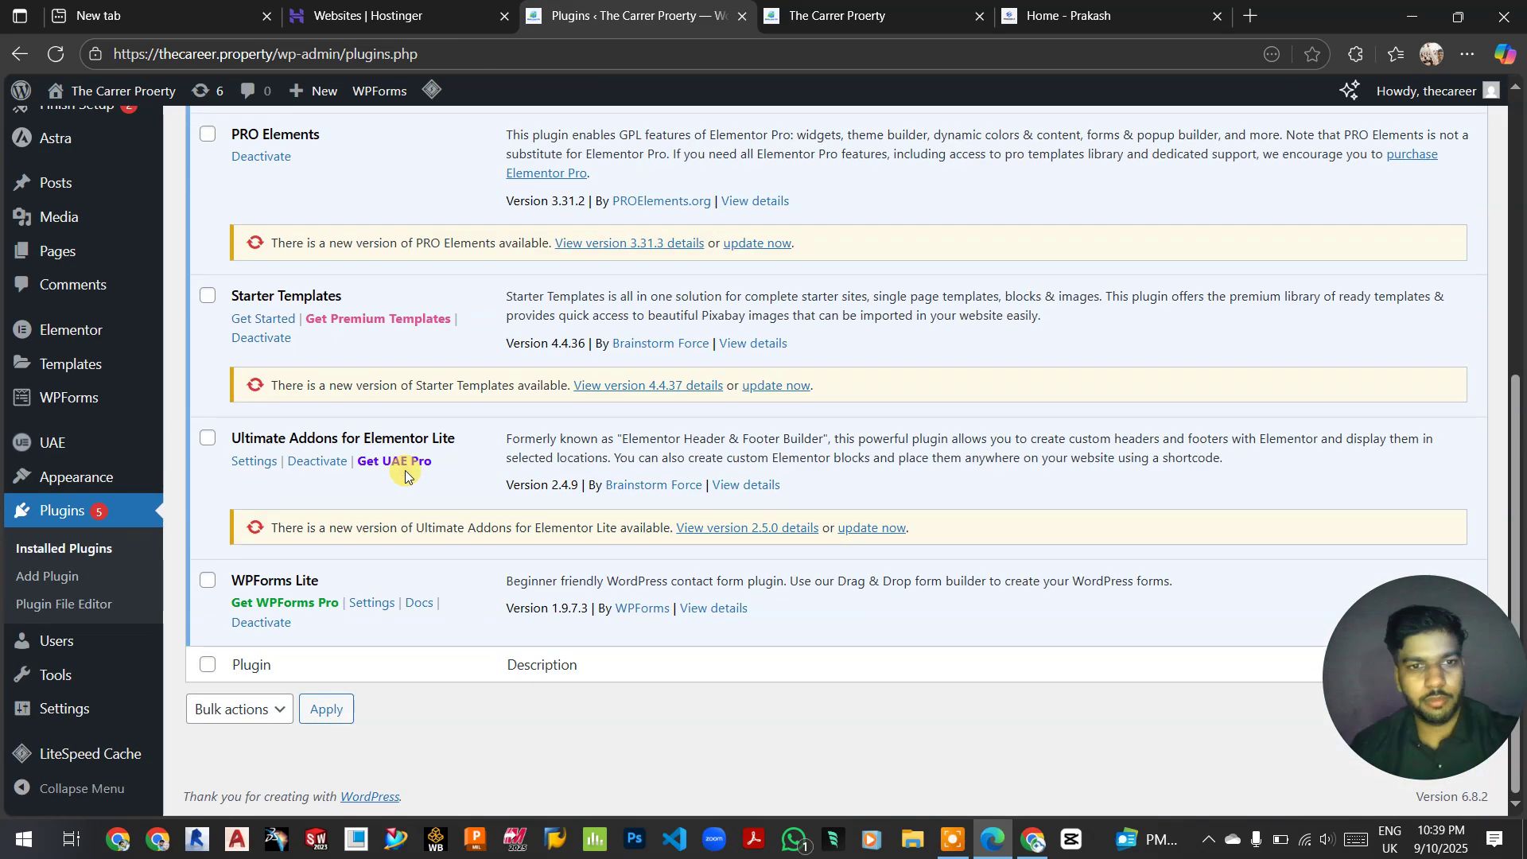
pyautogui.scroll(6, 399, 472)
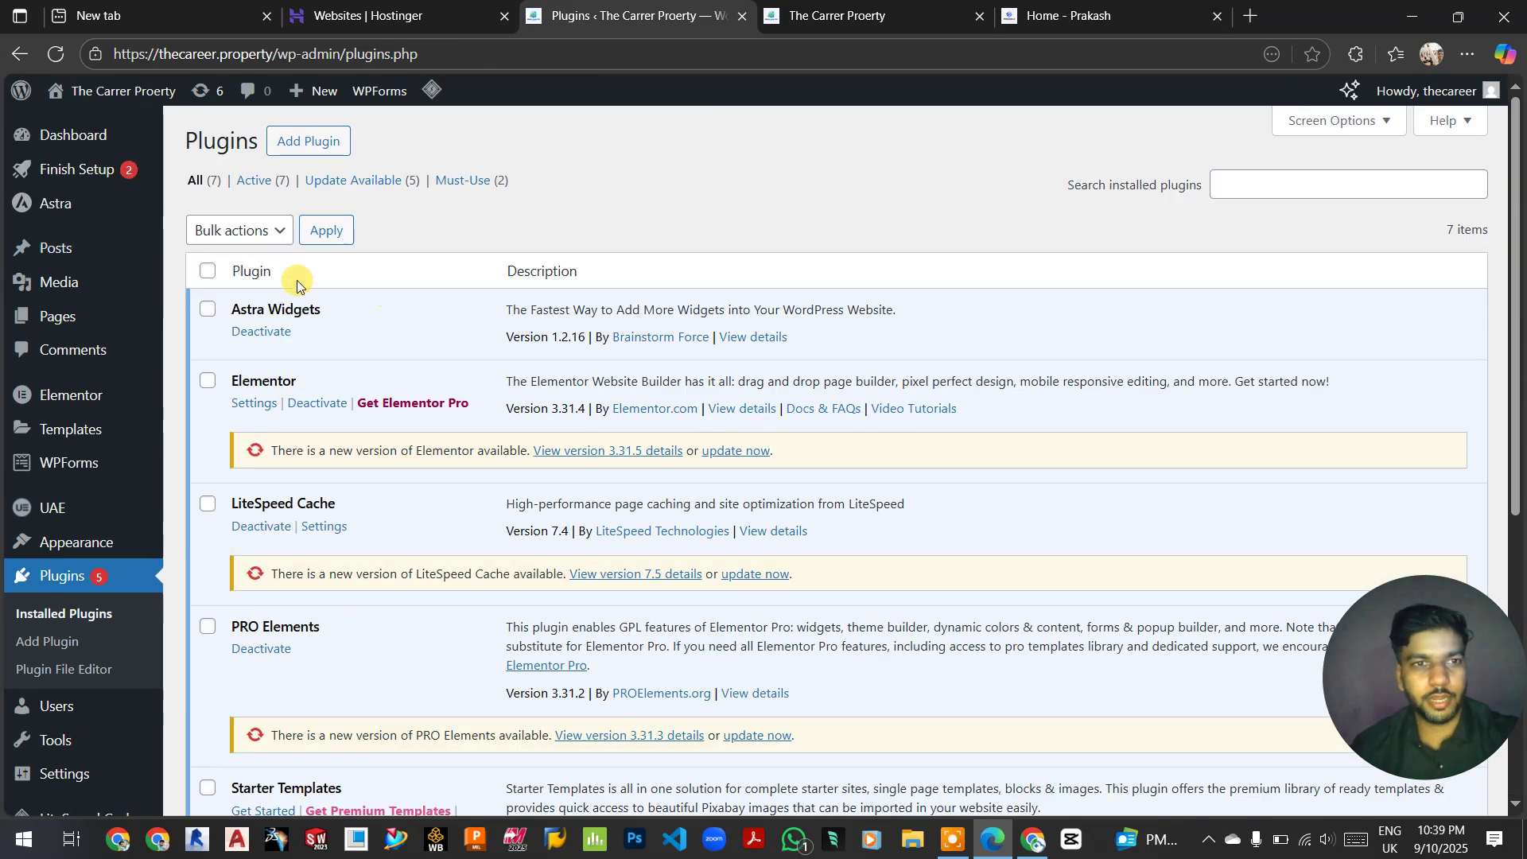
pyautogui.click(239, 230)
pyautogui.click(221, 344)
pyautogui.click(327, 235)
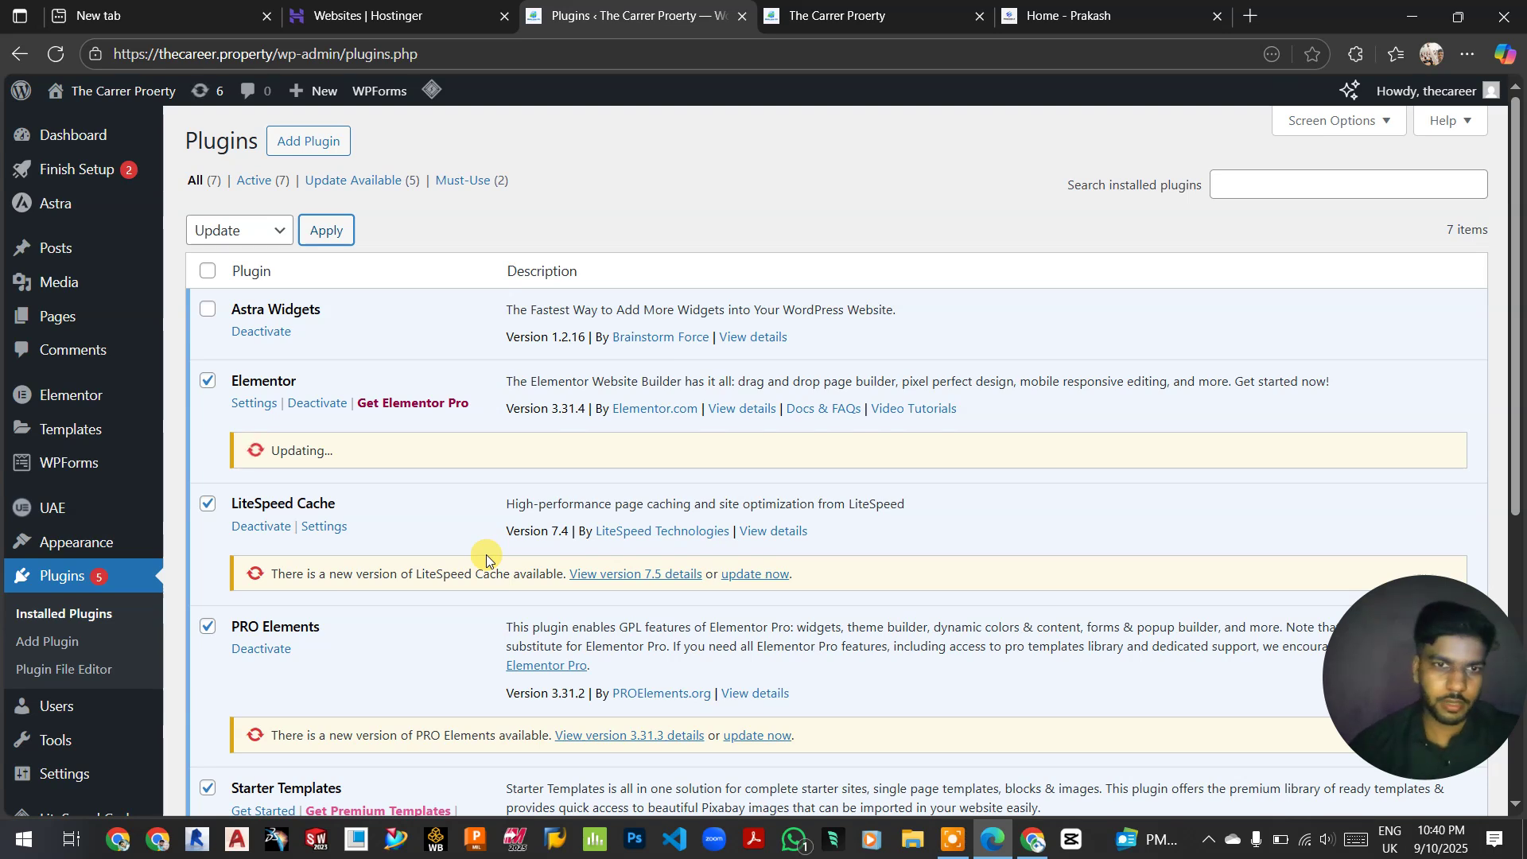
# Deactivate the Astra Widgets plugin and leave the page while the other updates are running
pyautogui.click(266, 395)
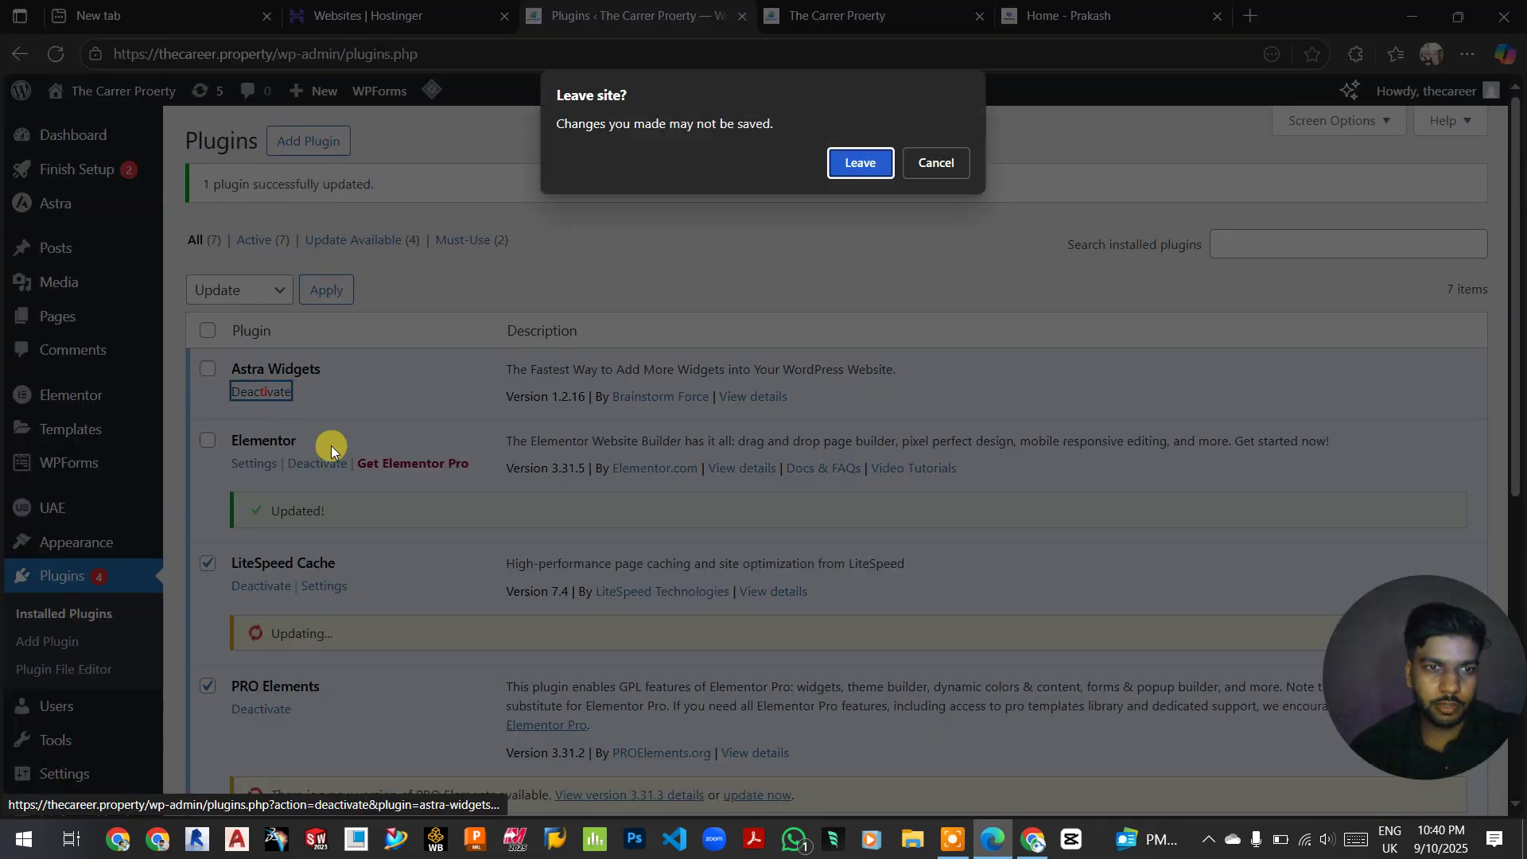
pyautogui.click(865, 155)
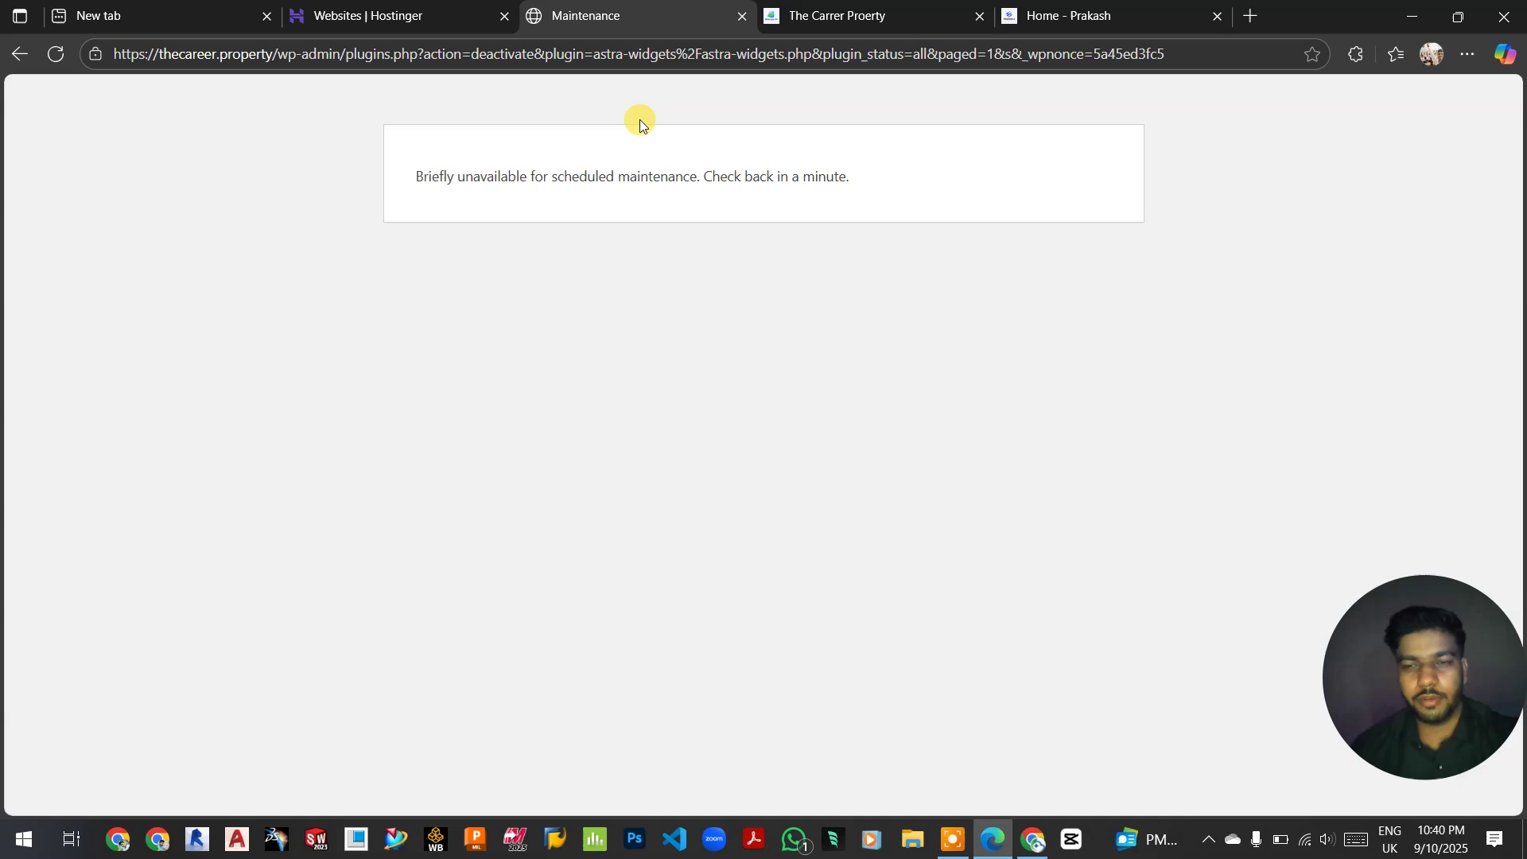
# Close the empty new tab and the Hostinger tab, and show the thecareer.property home page
pyautogui.click(401, 9)
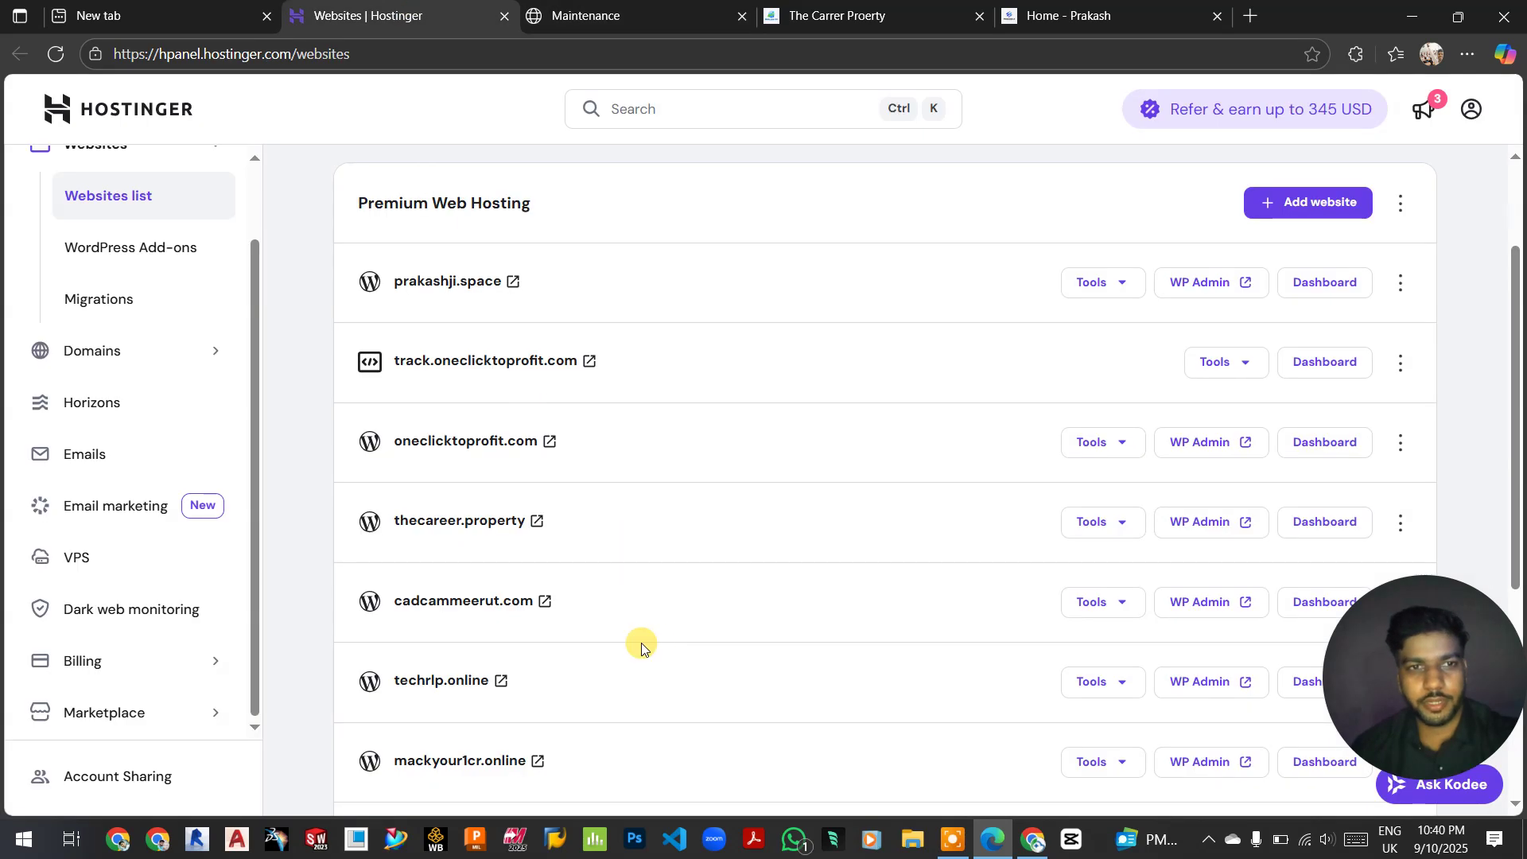
pyautogui.scroll(-2, 640, 621)
pyautogui.click(232, 14)
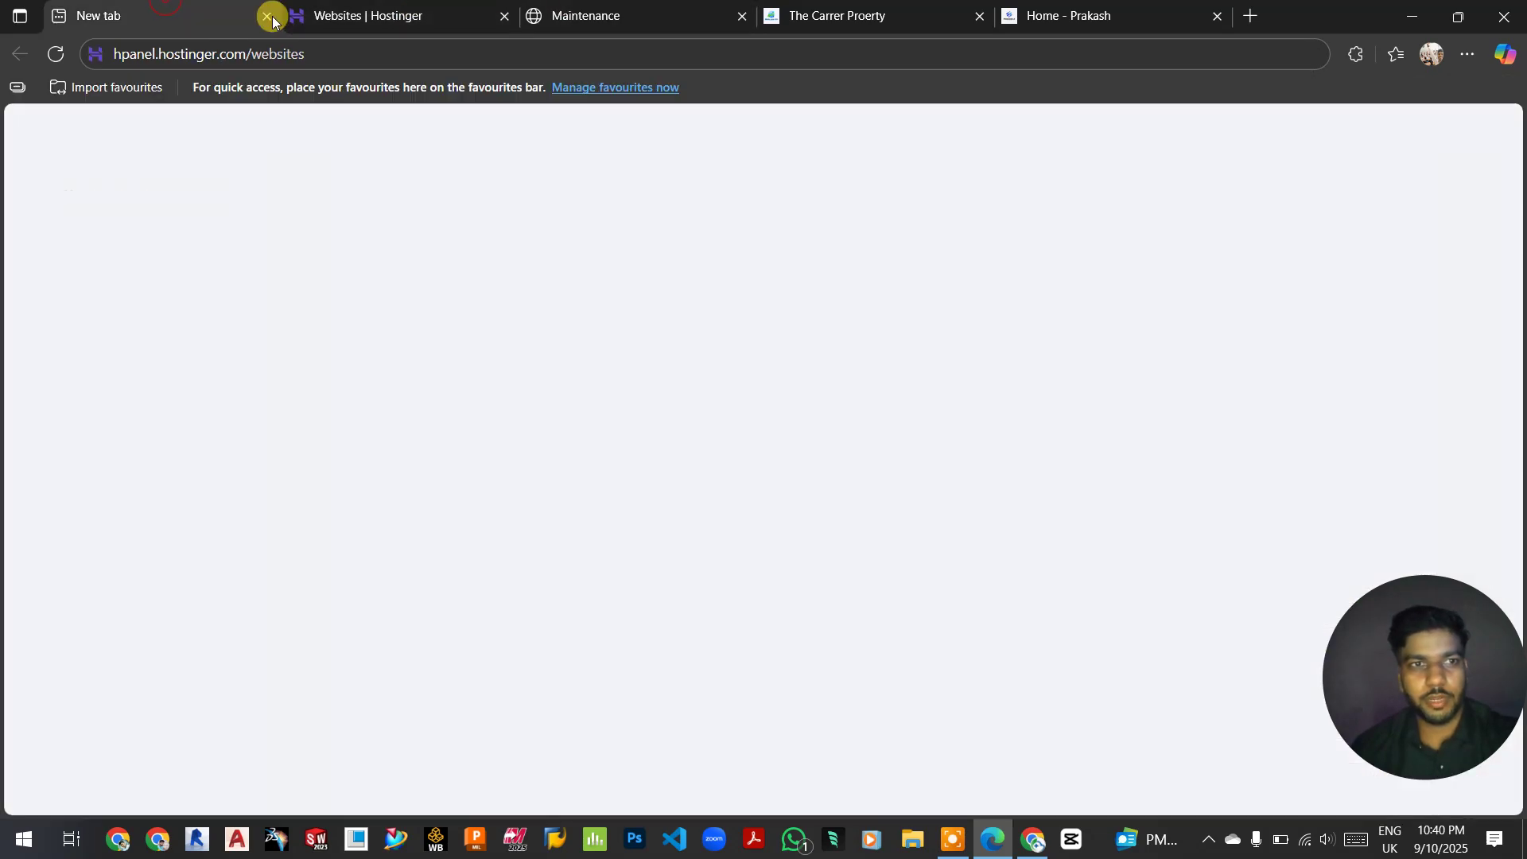
pyautogui.click(268, 16)
pyautogui.click(267, 16)
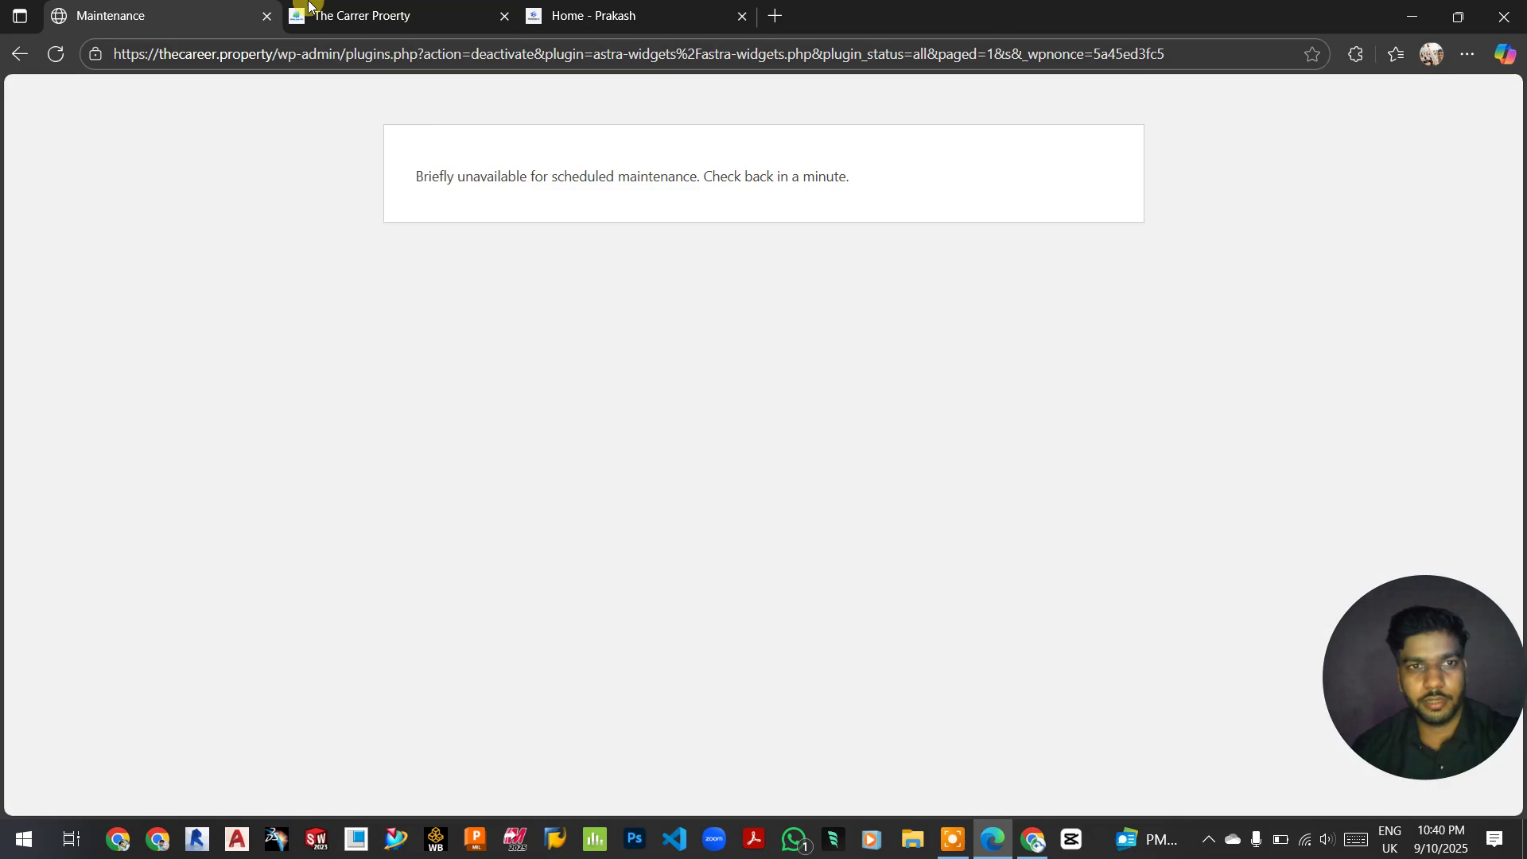
pyautogui.click(393, 7)
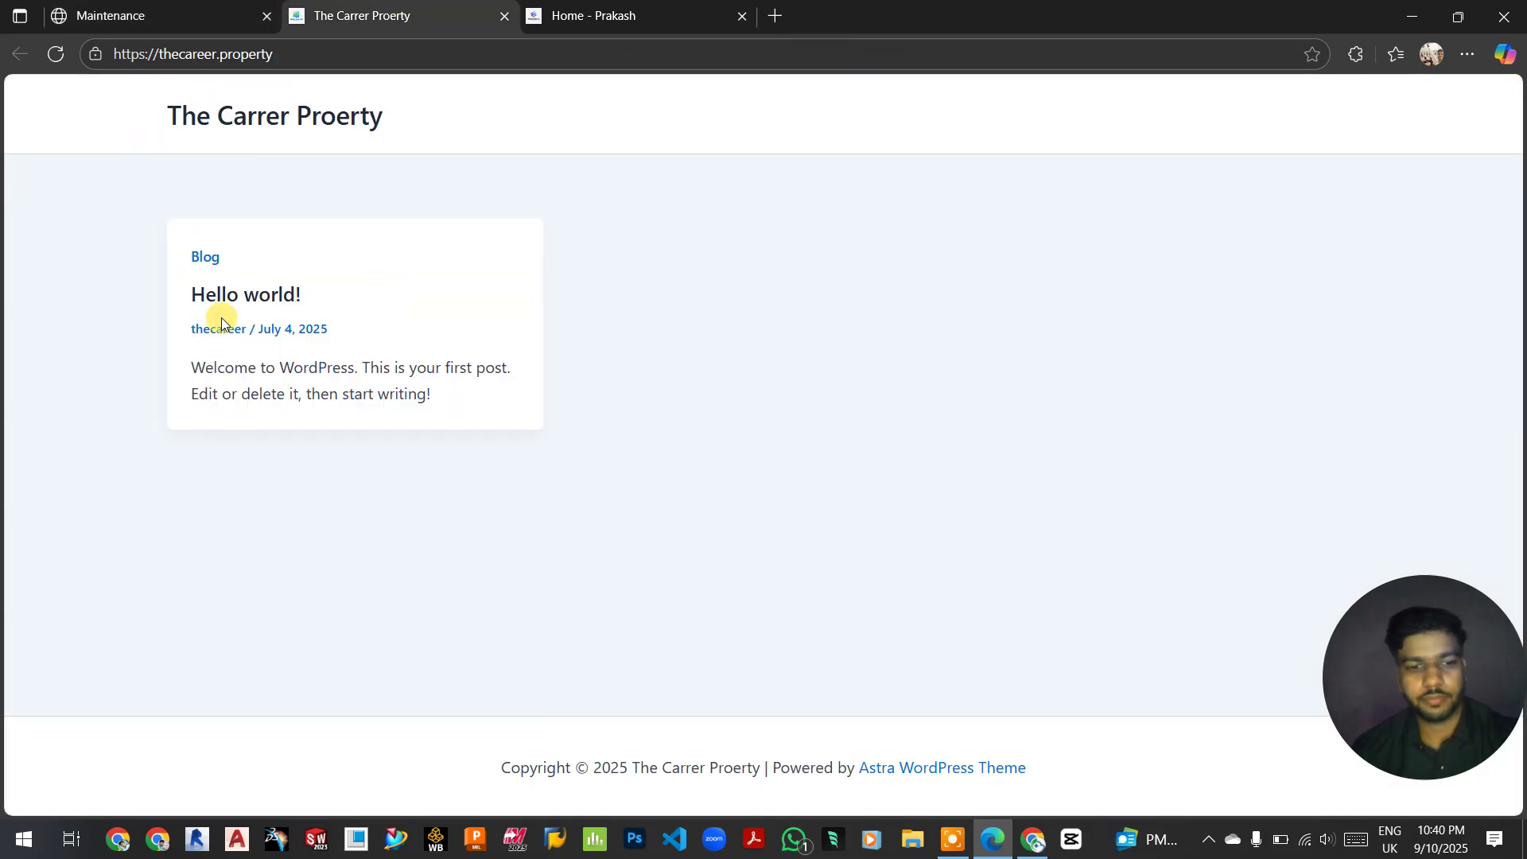
# Reopen the closed Hostinger tab and open the anshmedicare.in site from the websites list
pyautogui.hotkey('ctrl', 'shift', 't')
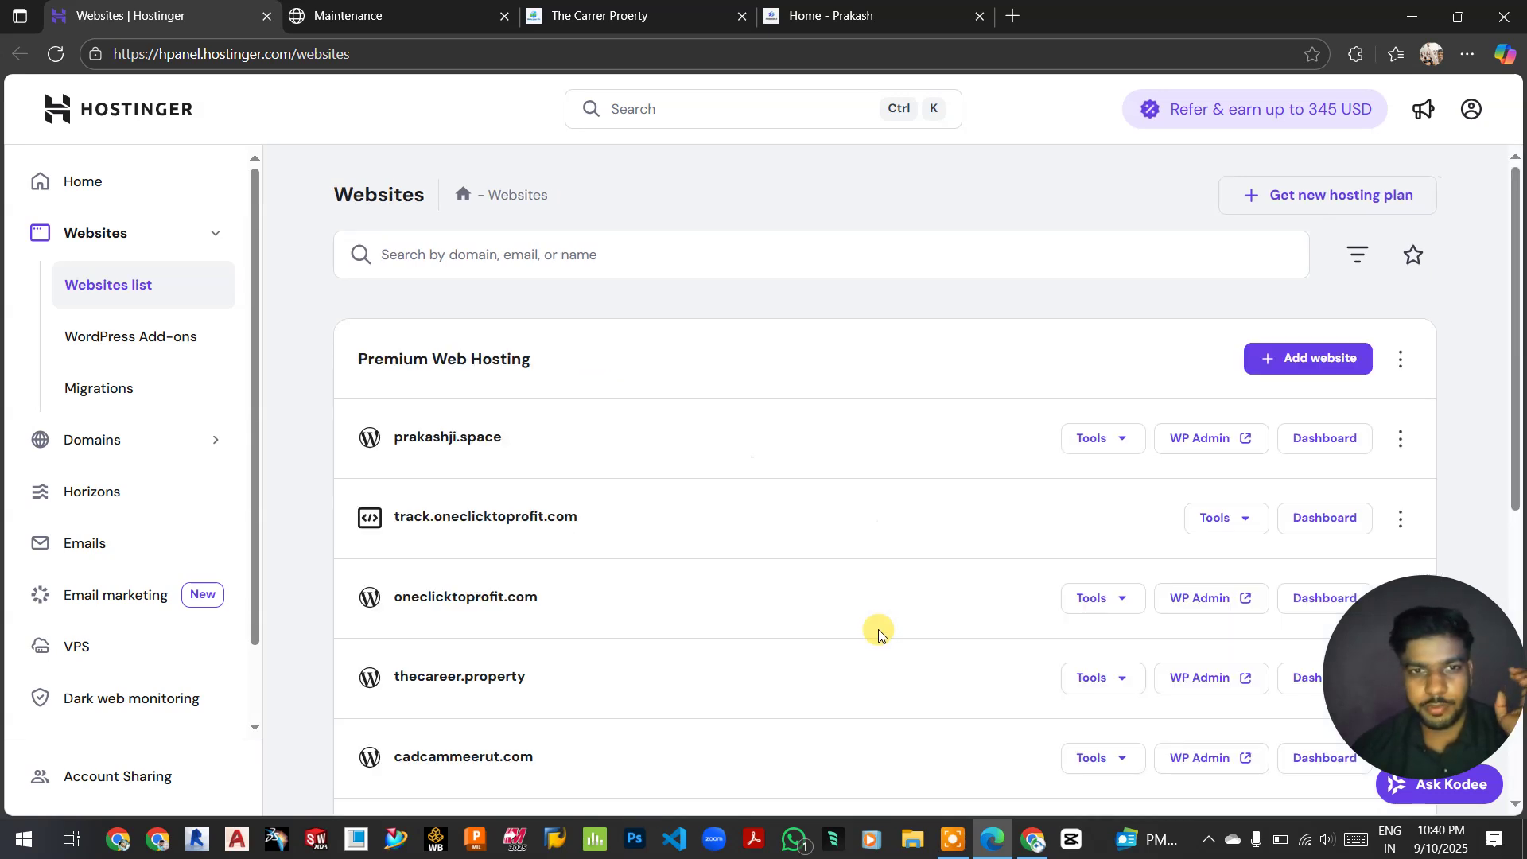
pyautogui.scroll(-6, 878, 628)
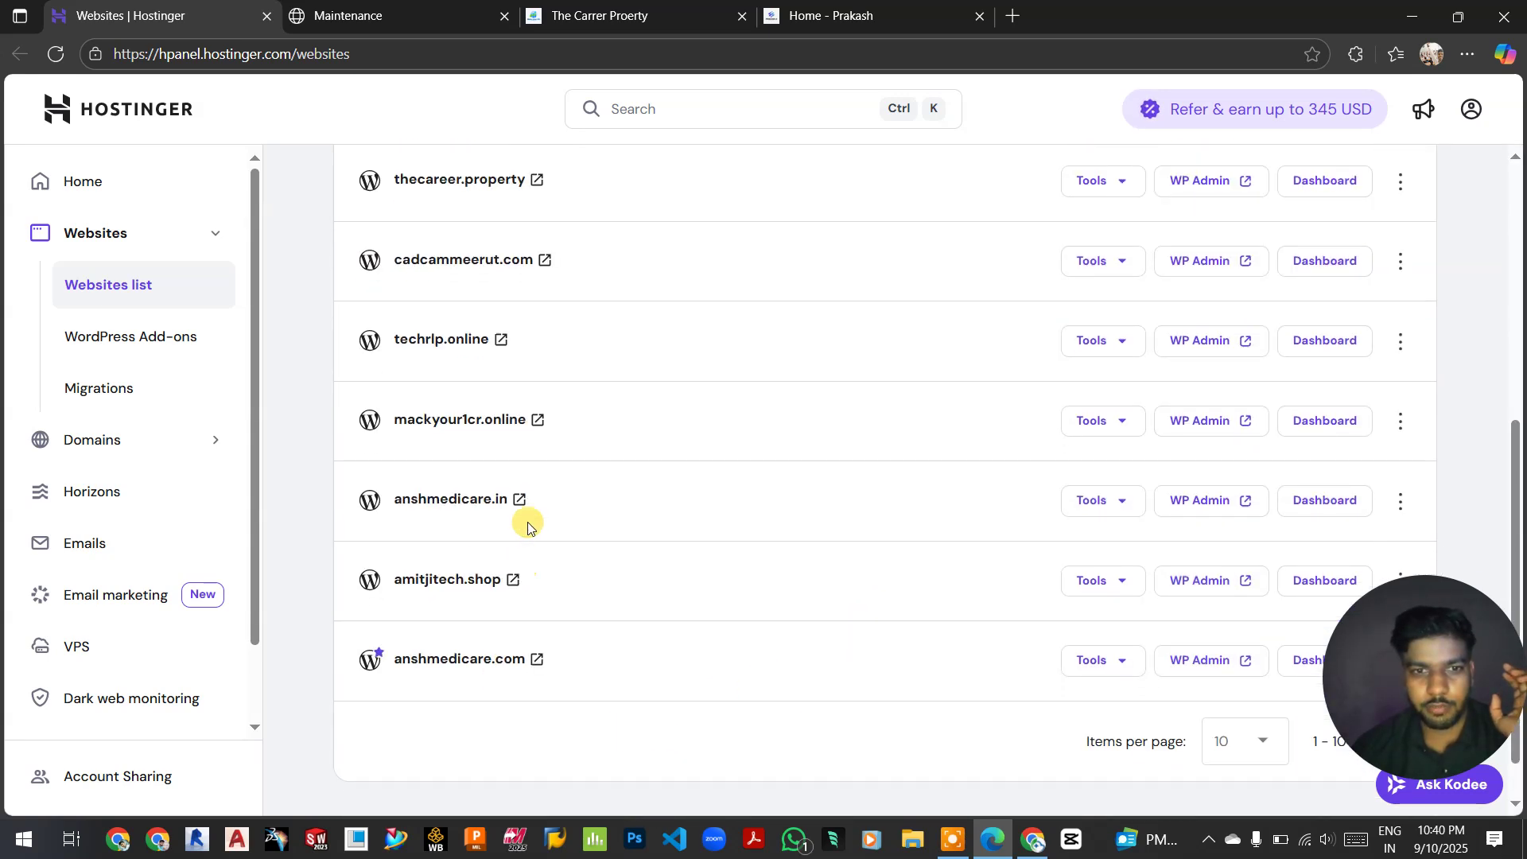
pyautogui.click(503, 501)
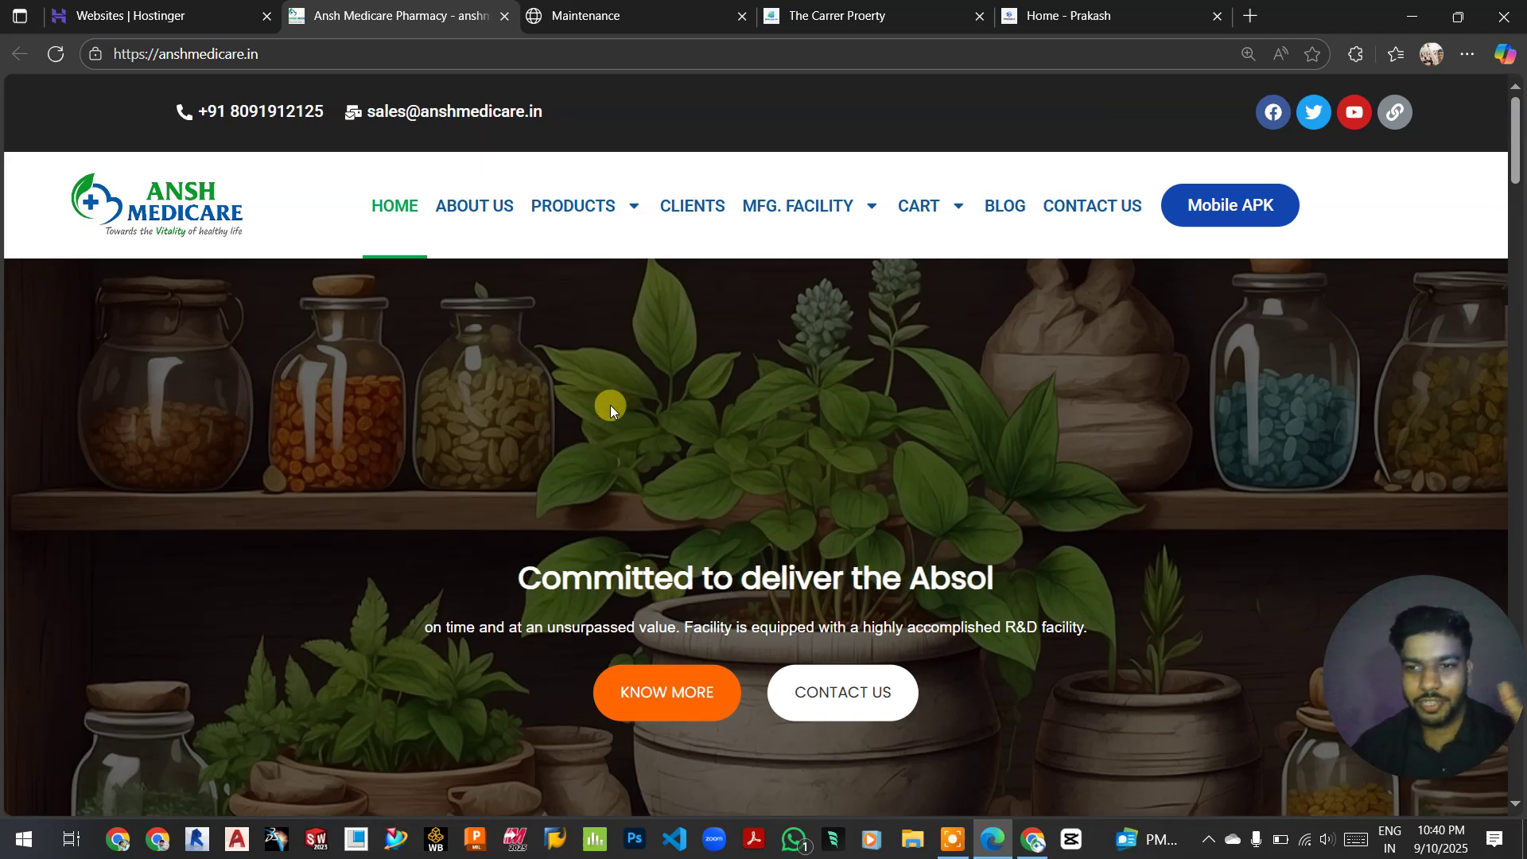
# Examine the layout and sections of the anshmedicare.in home page from its header down to the footer
pyautogui.scroll(-6, 609, 404)
pyautogui.scroll(-15, 613, 394)
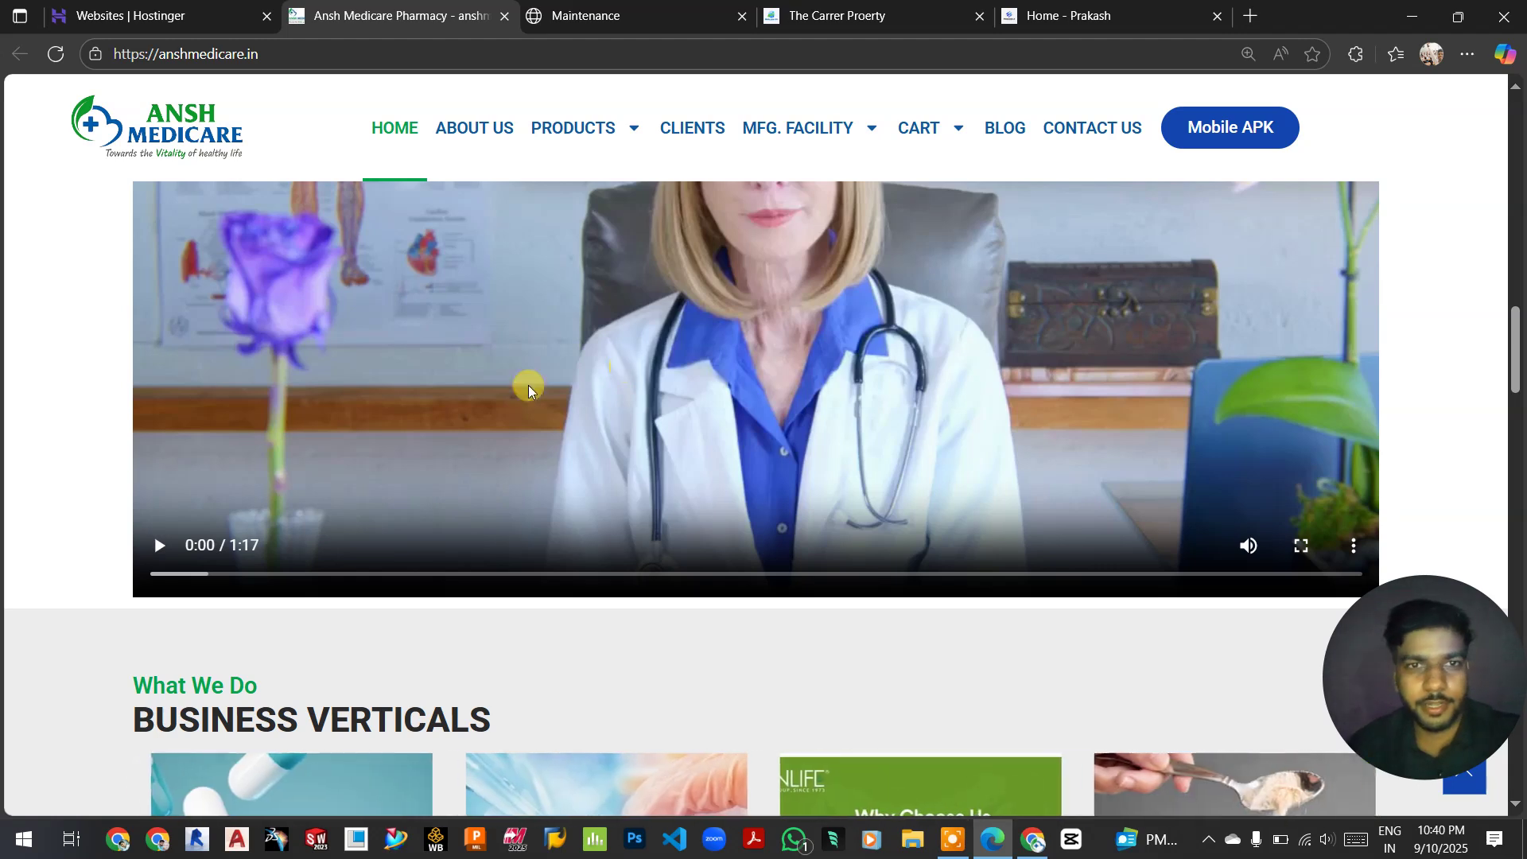
pyautogui.scroll(-10, 594, 602)
pyautogui.scroll(-15, 594, 602)
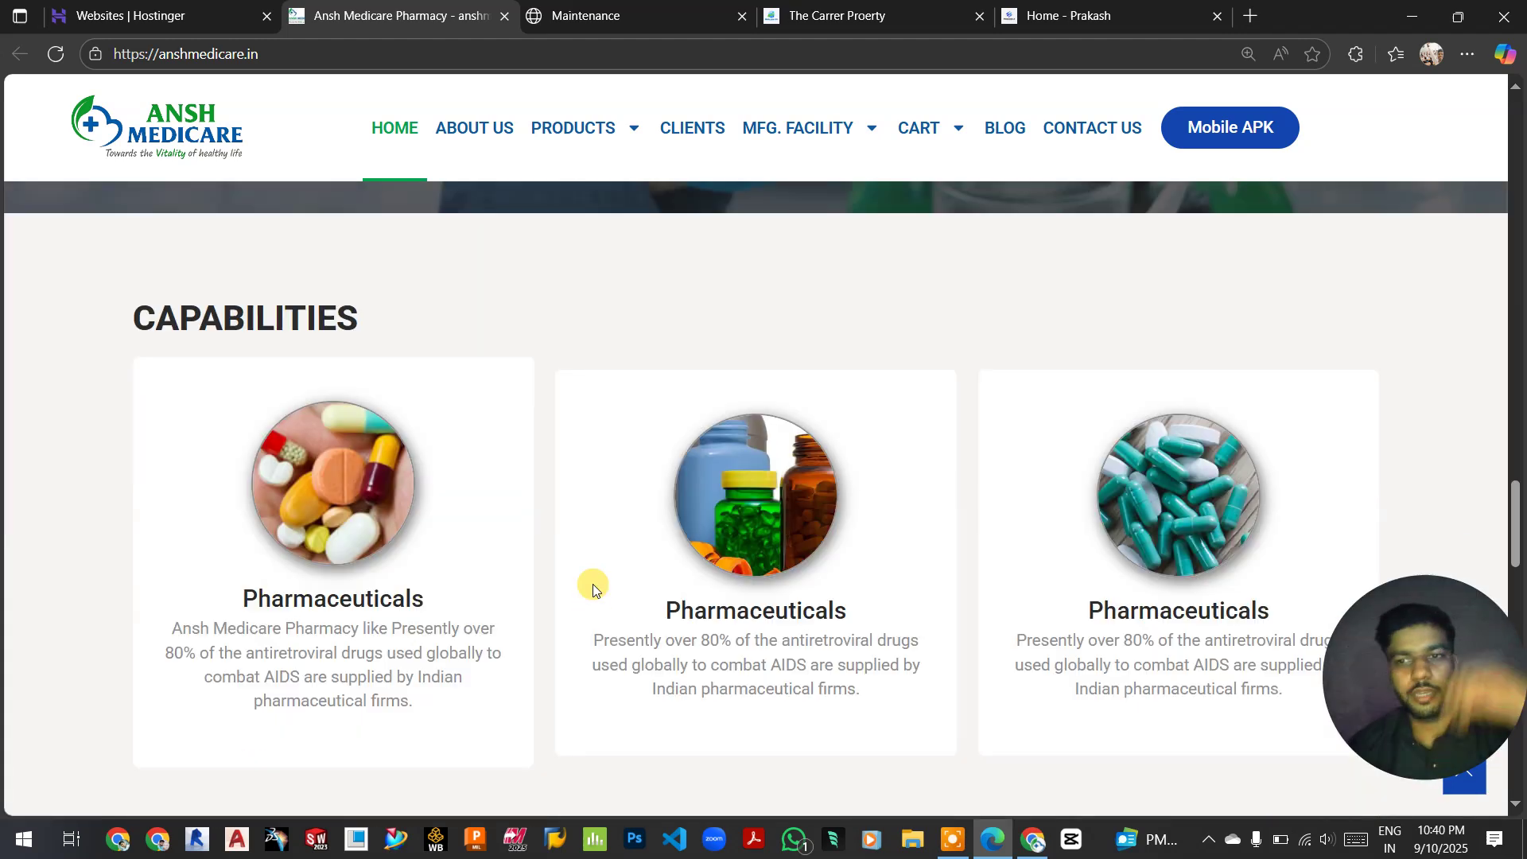
pyautogui.scroll(-5, 563, 550)
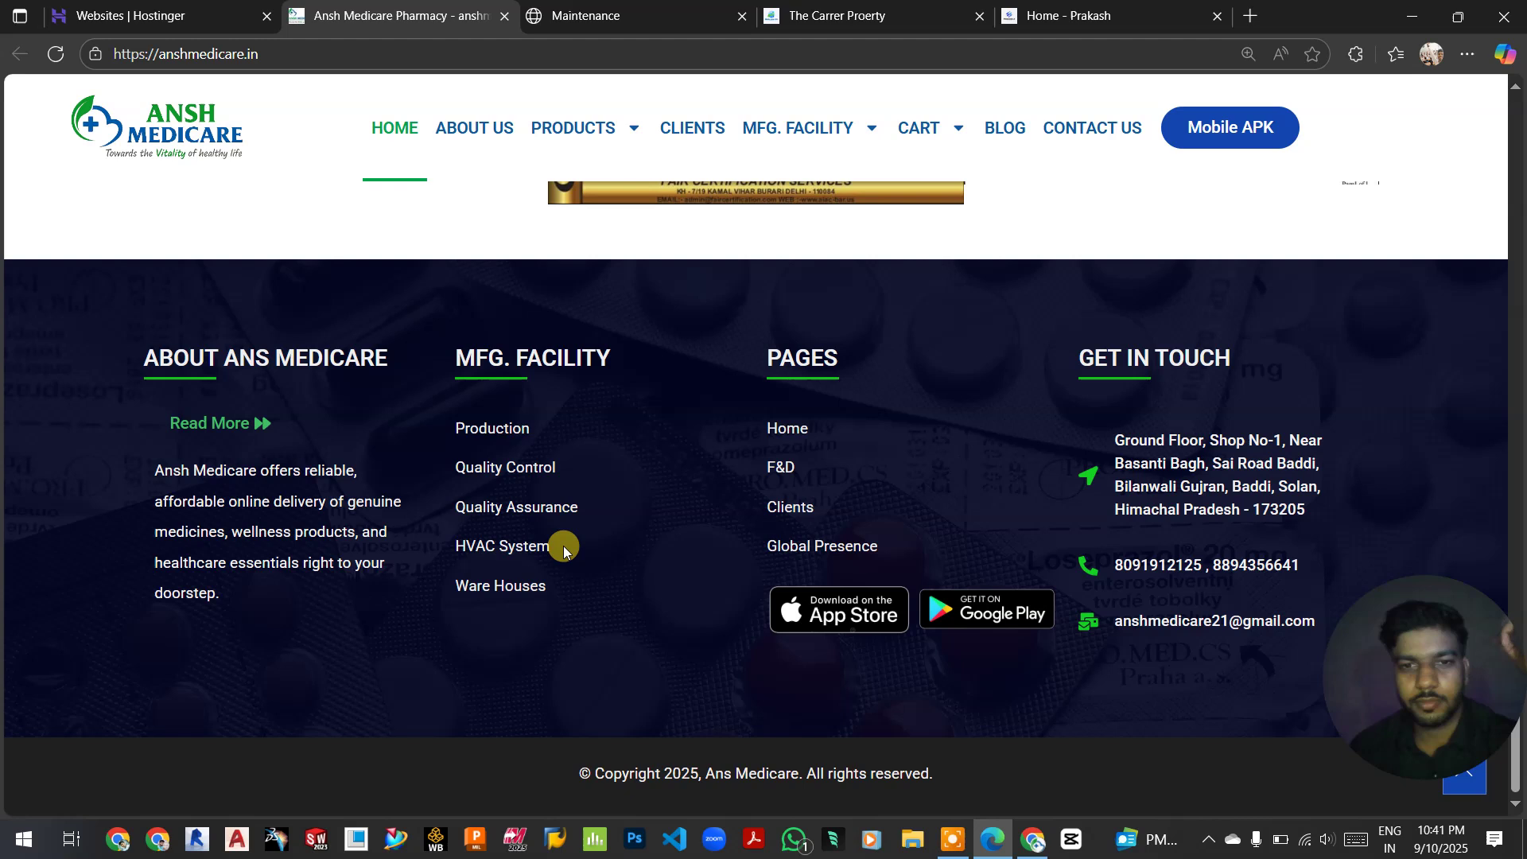
pyautogui.scroll(10, 563, 550)
pyautogui.scroll(12, 563, 549)
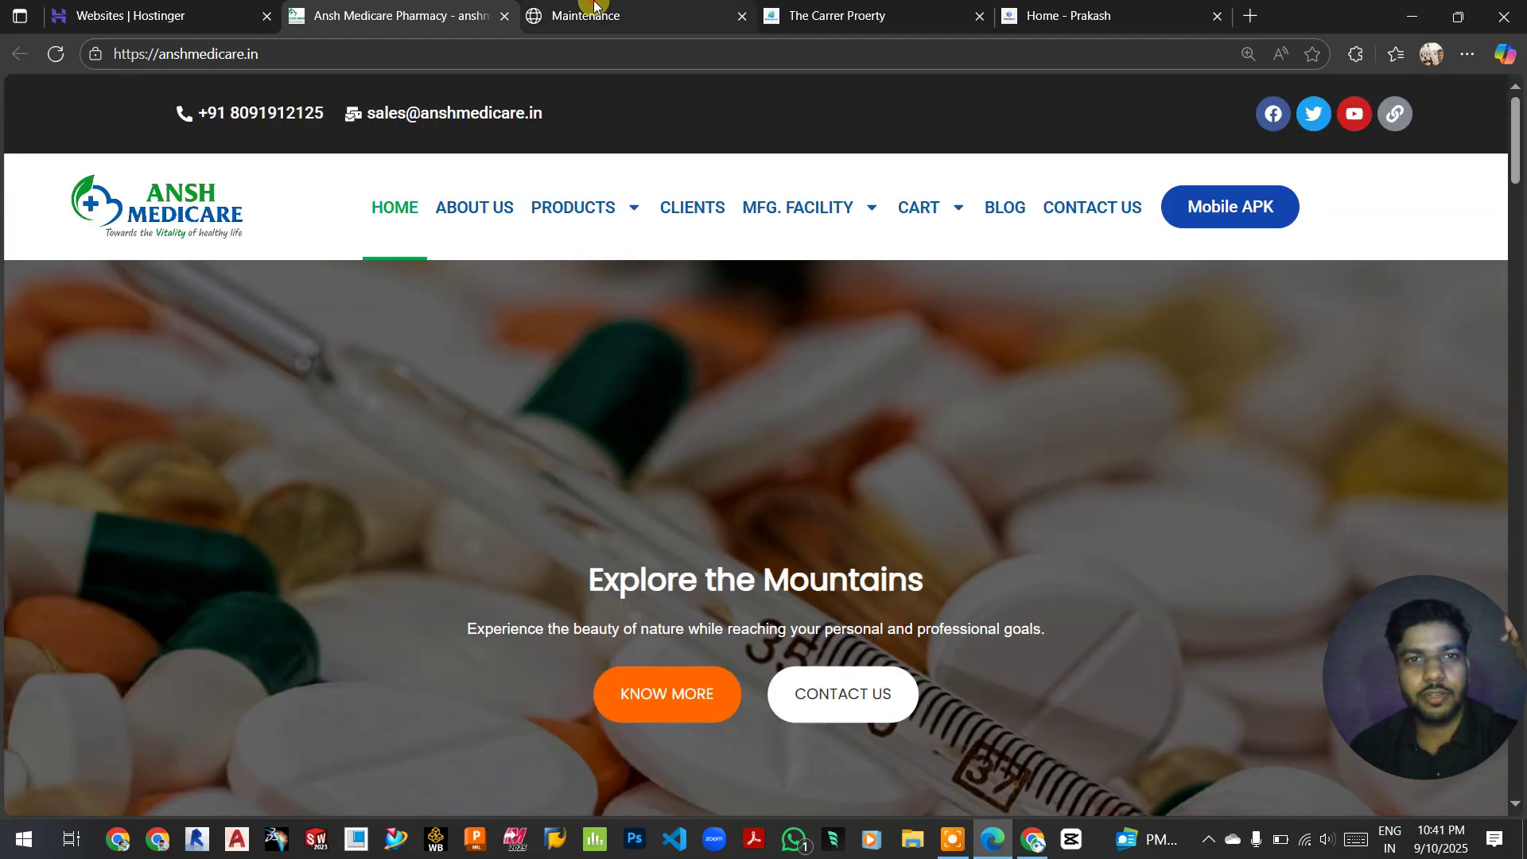
# Reload the maintenance page of the thecareer.property admin to get back to its plugins list
pyautogui.click(593, 4)
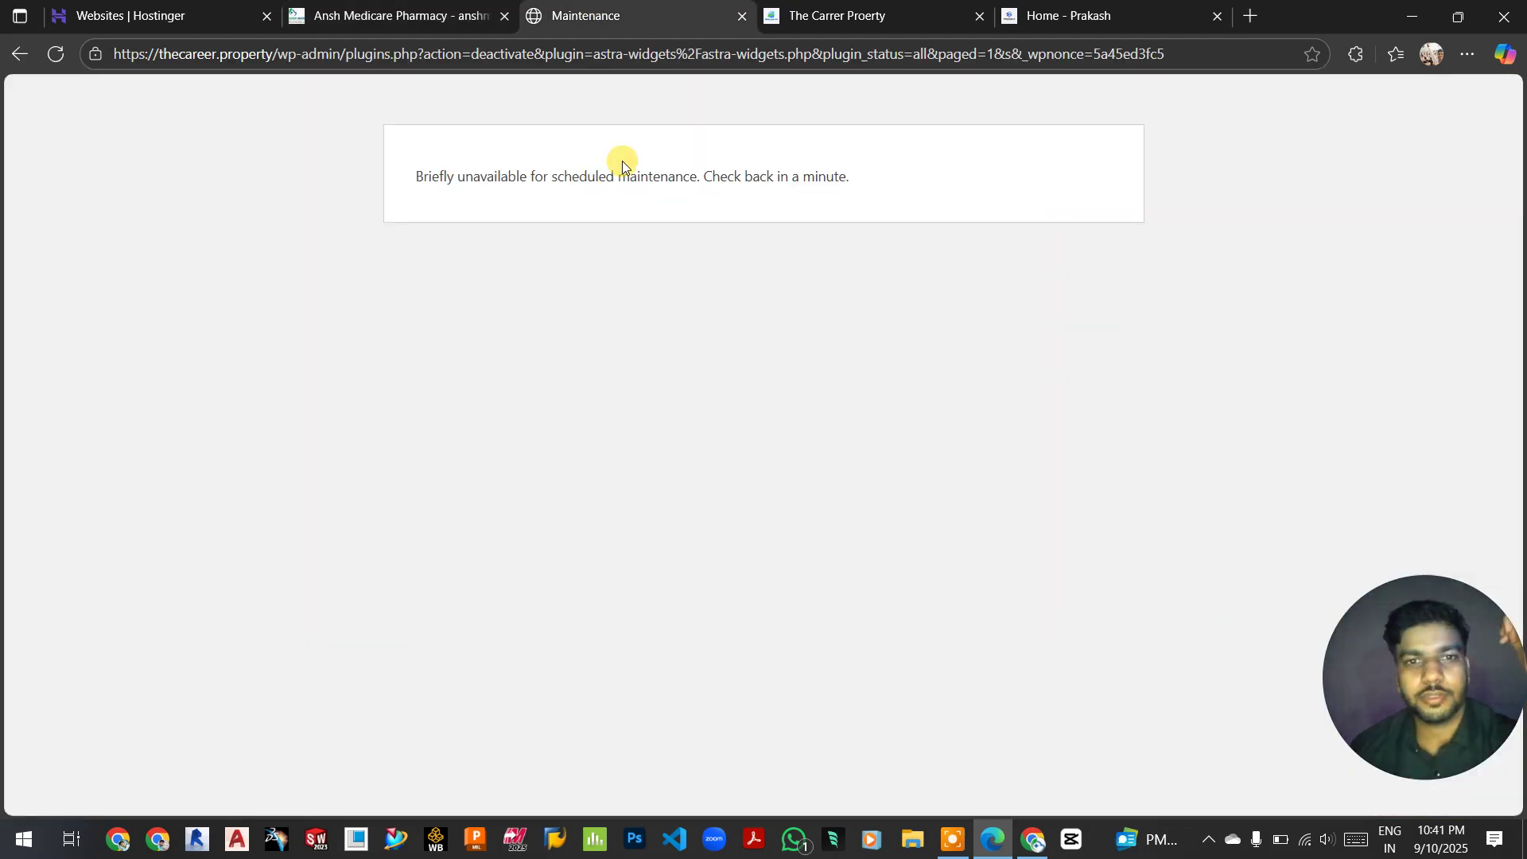
pyautogui.click(61, 60)
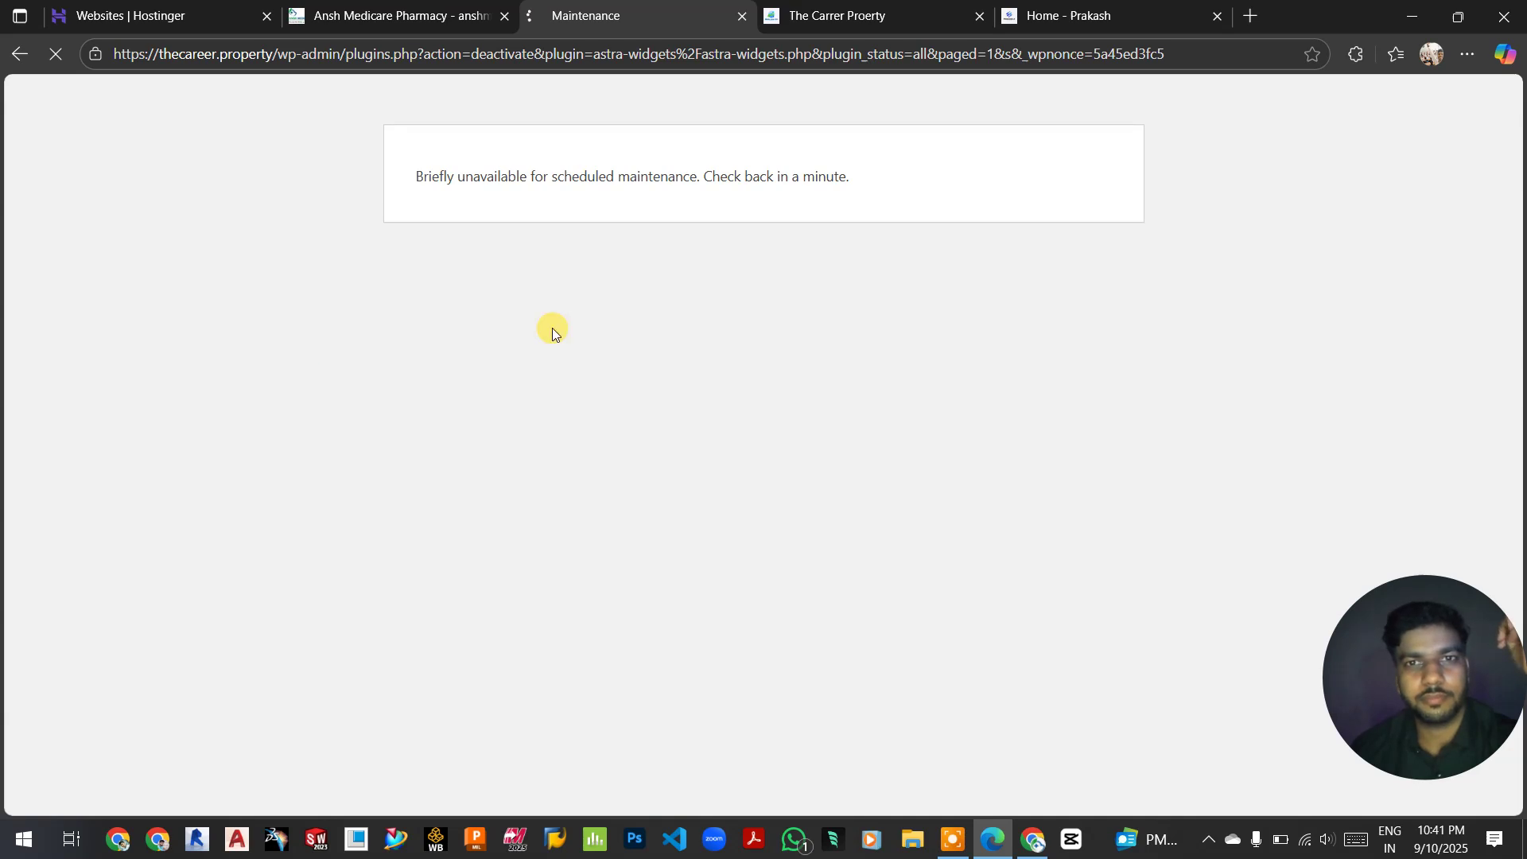
pyautogui.click(791, 14)
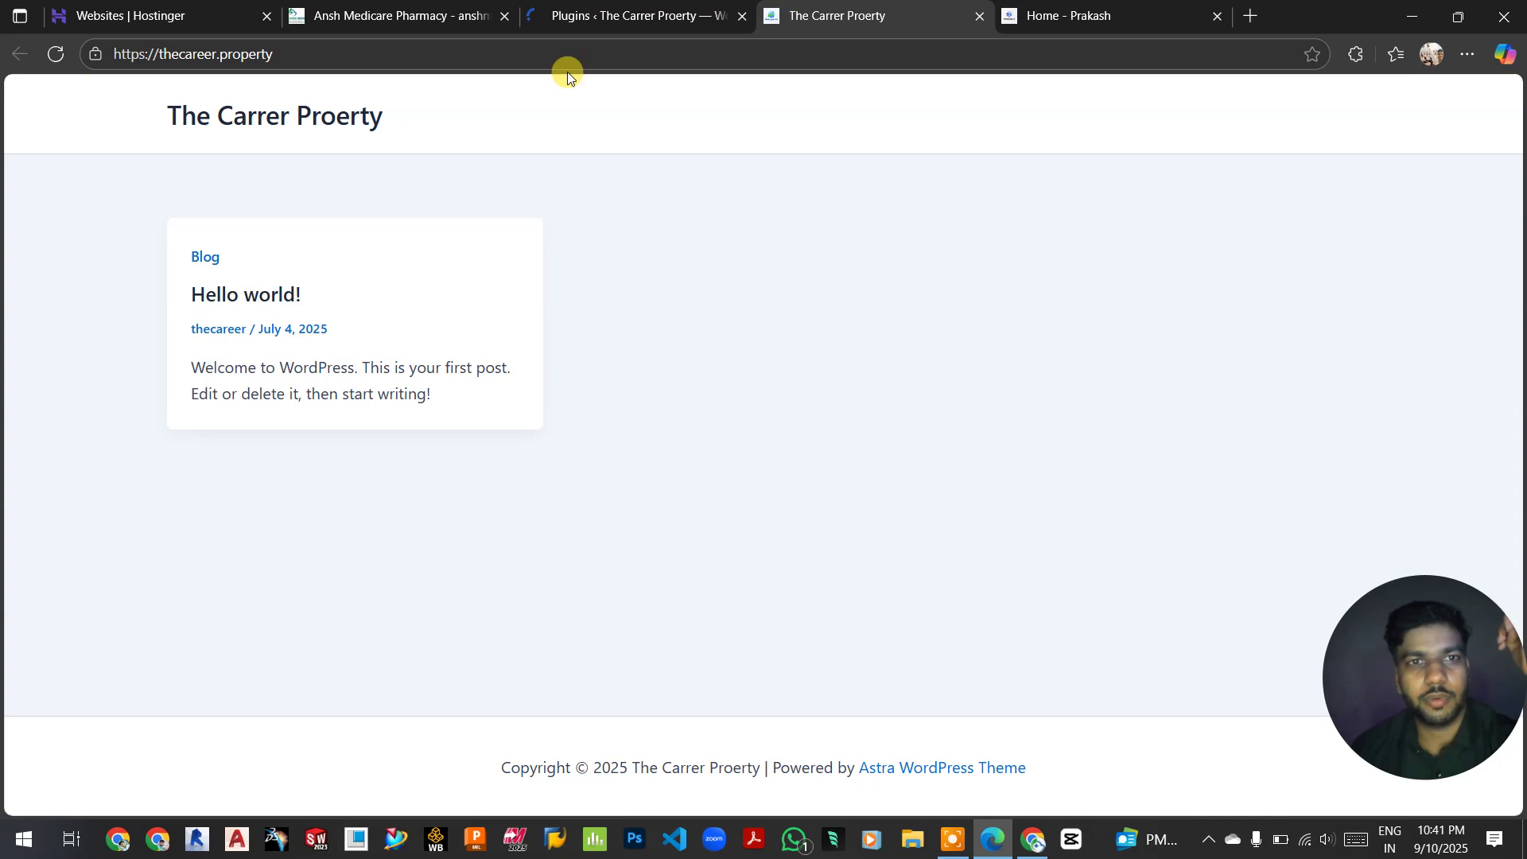
pyautogui.click(557, 14)
# Update the PRO Elements, Starter Templates and Ultimate Addons for Elementor Lite plugins individually
pyautogui.scroll(-5, 556, 477)
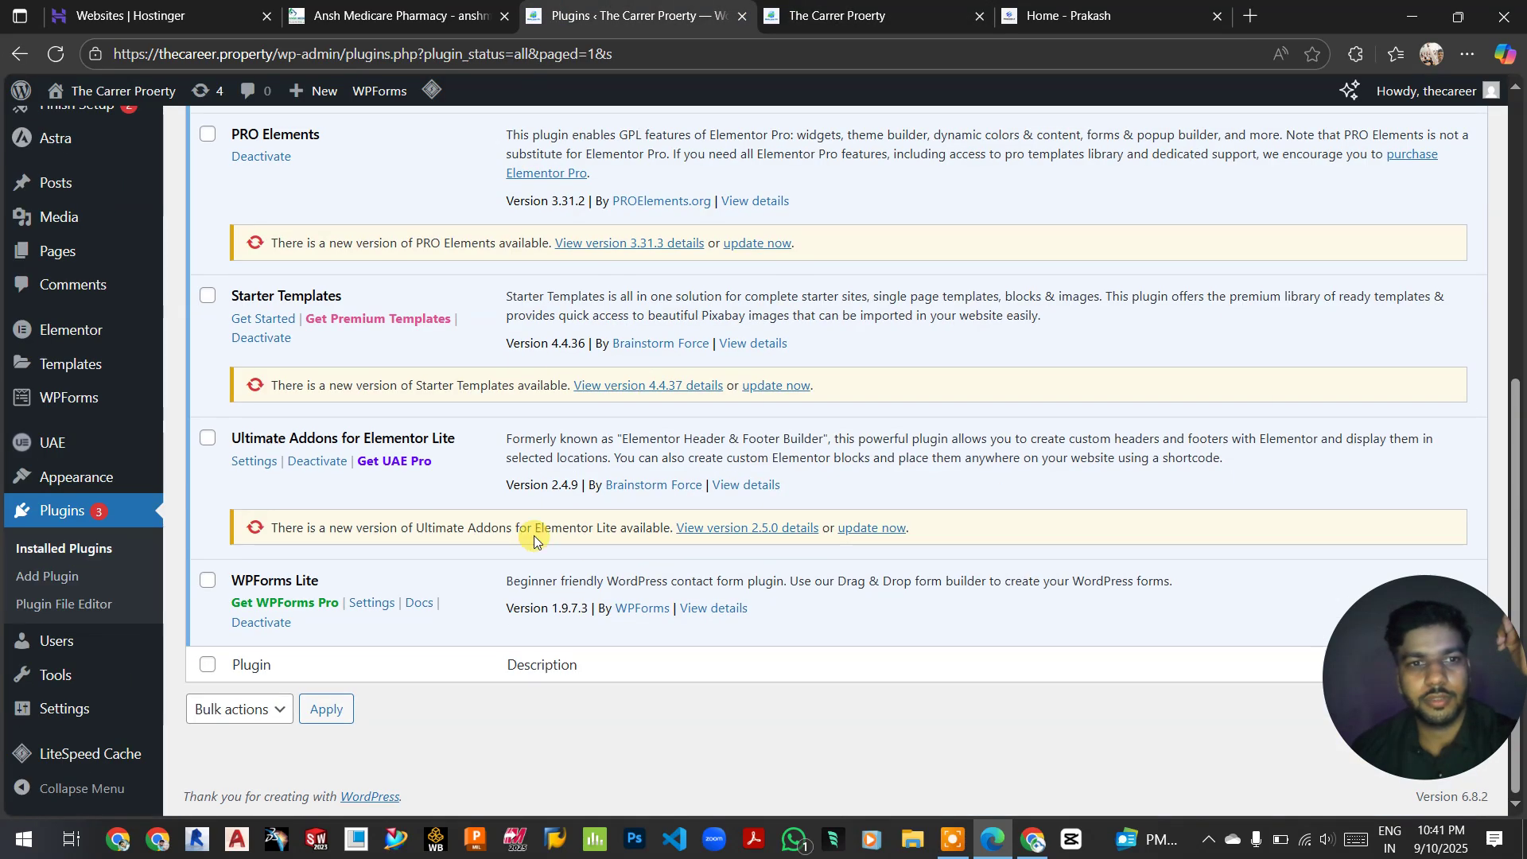
pyautogui.click(751, 243)
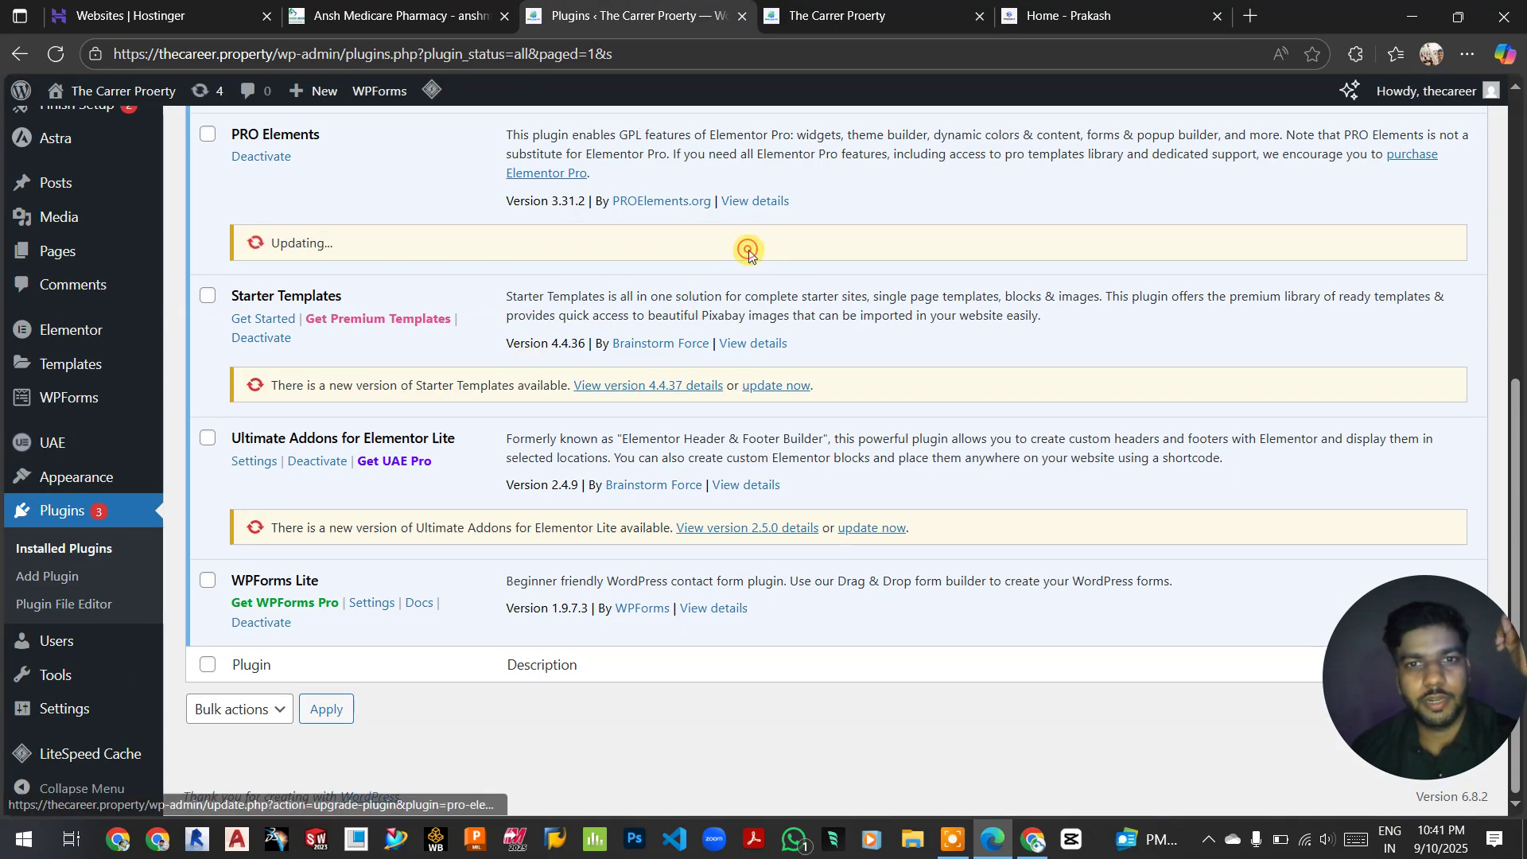
pyautogui.click(759, 387)
pyautogui.click(871, 529)
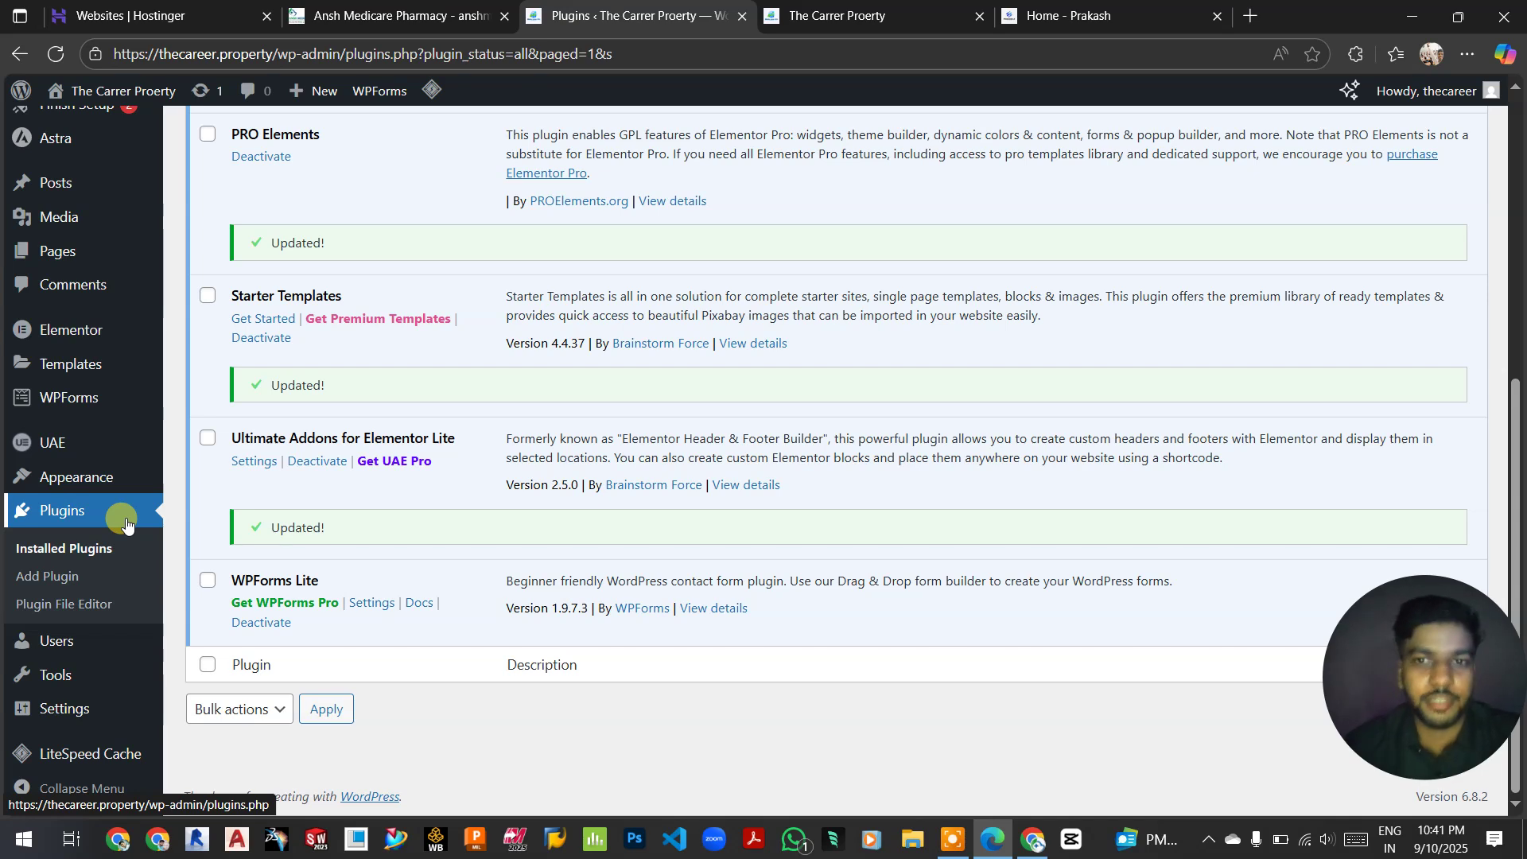
# Delete the inactive Astra Widgets plugin from the site and confirm its removal
pyautogui.moveTo(143, 330)
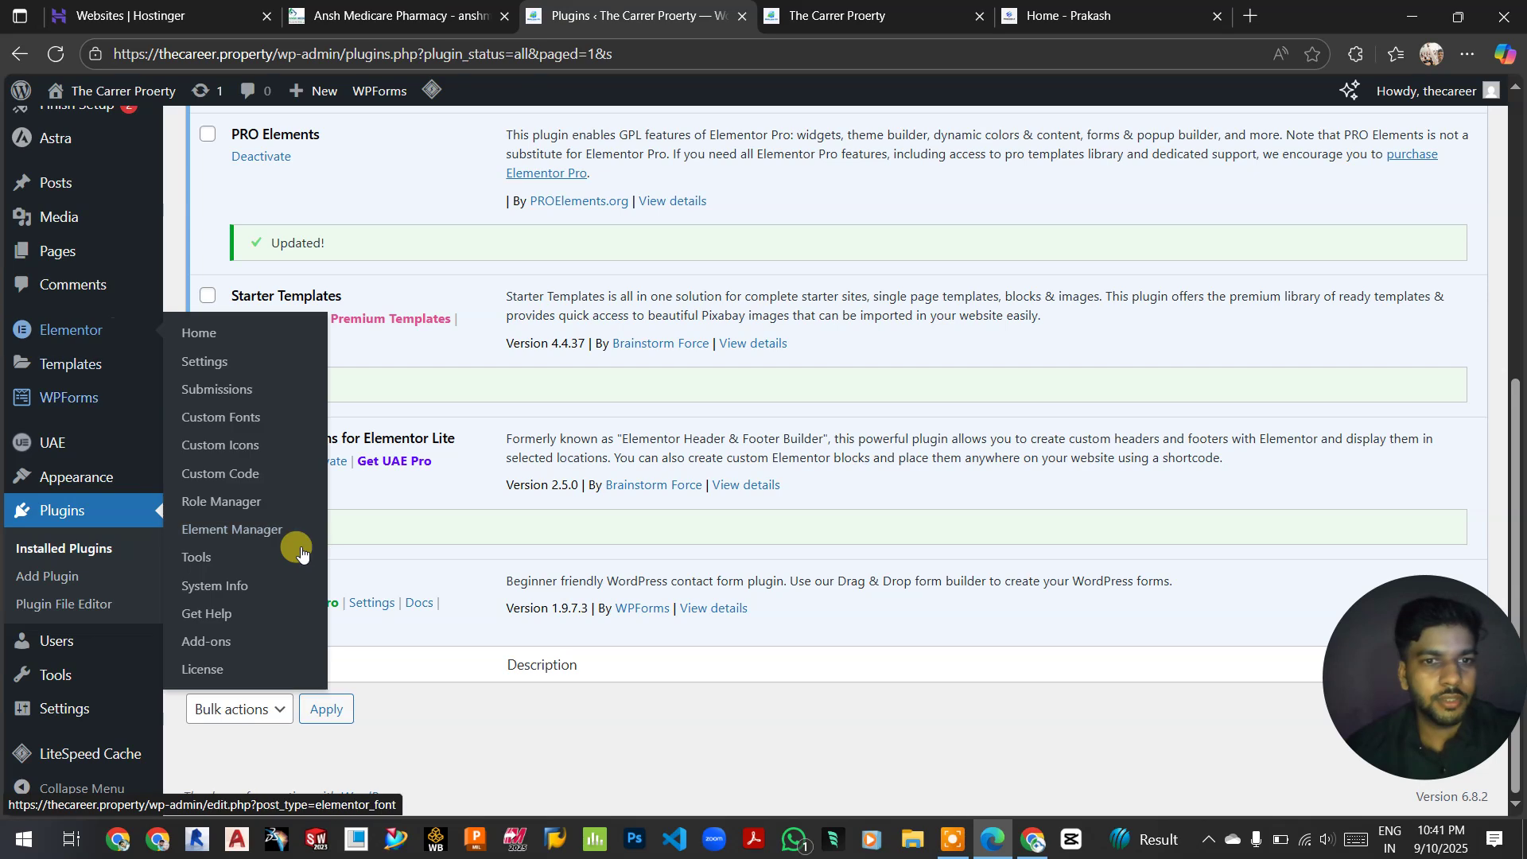
pyautogui.scroll(5, 503, 561)
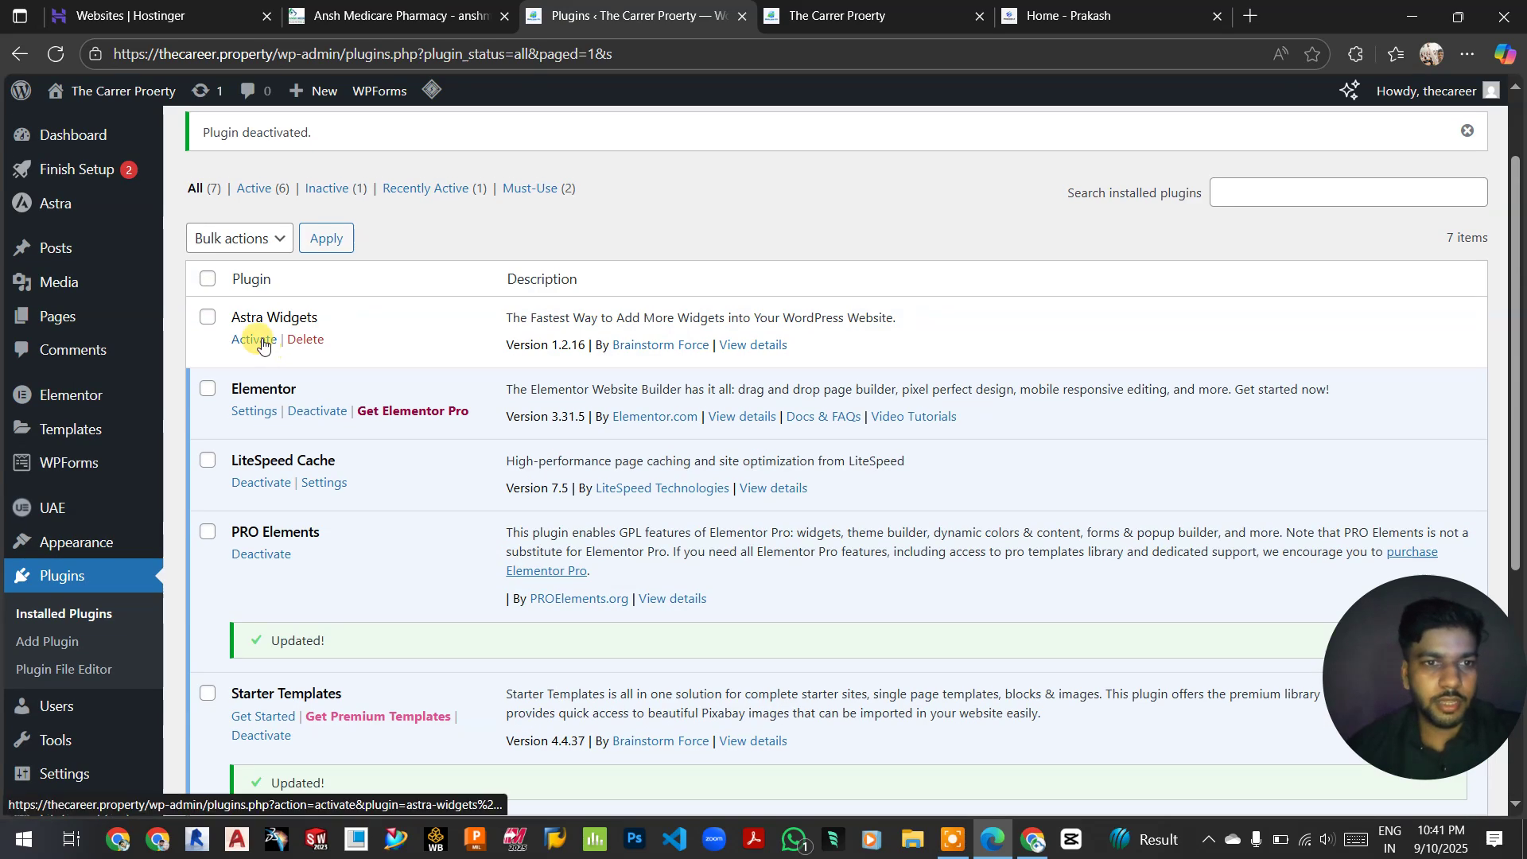
pyautogui.click(305, 341)
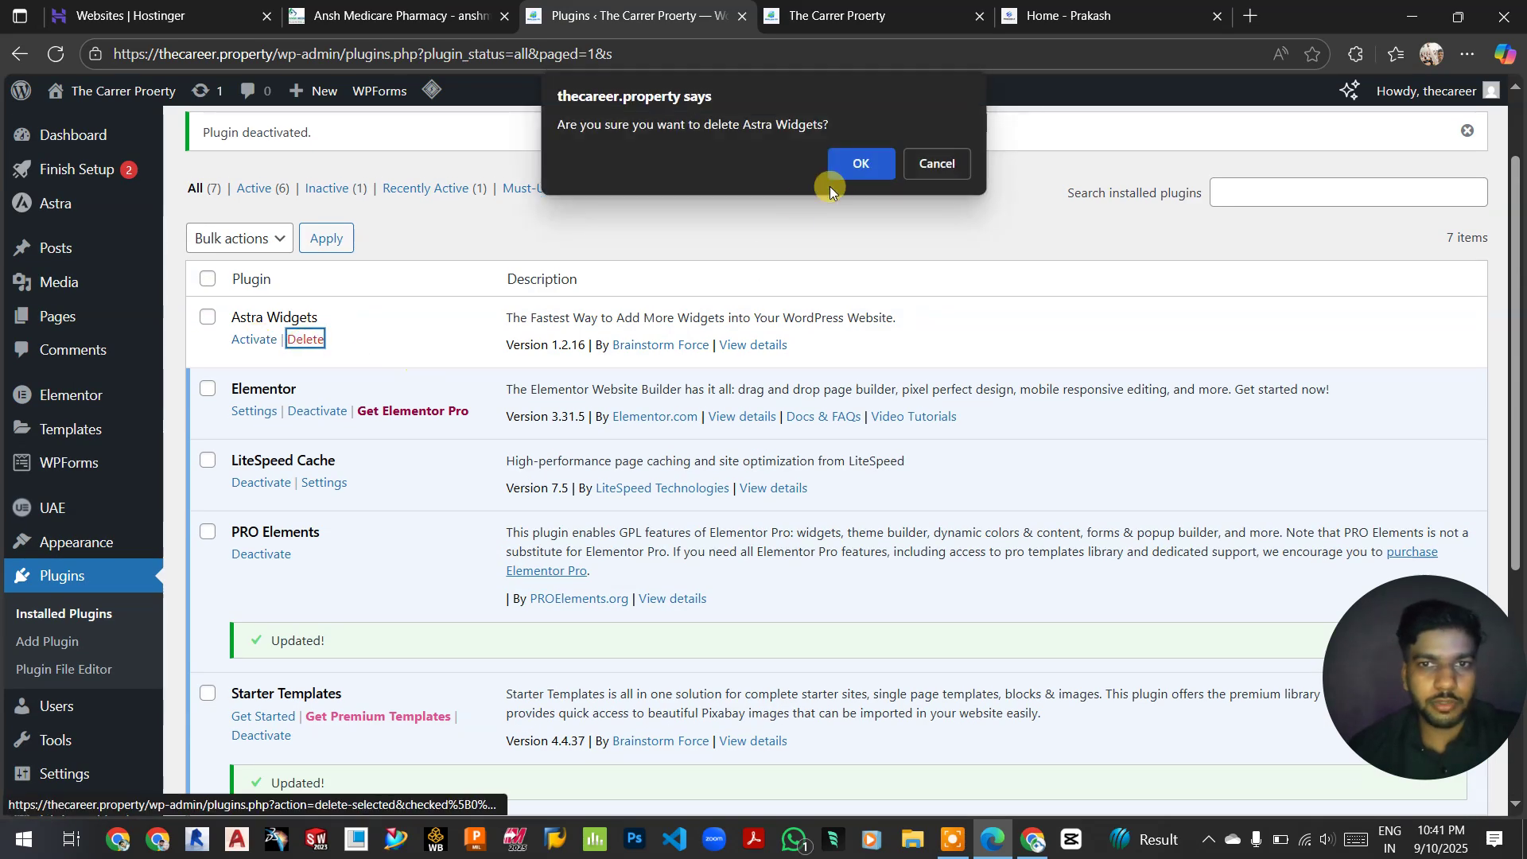
pyautogui.click(847, 161)
# Deactivate the Ultimate Addons for Elementor Lite and WPForms Lite plugins, skipping the deactivation feedback
pyautogui.scroll(-1, 343, 499)
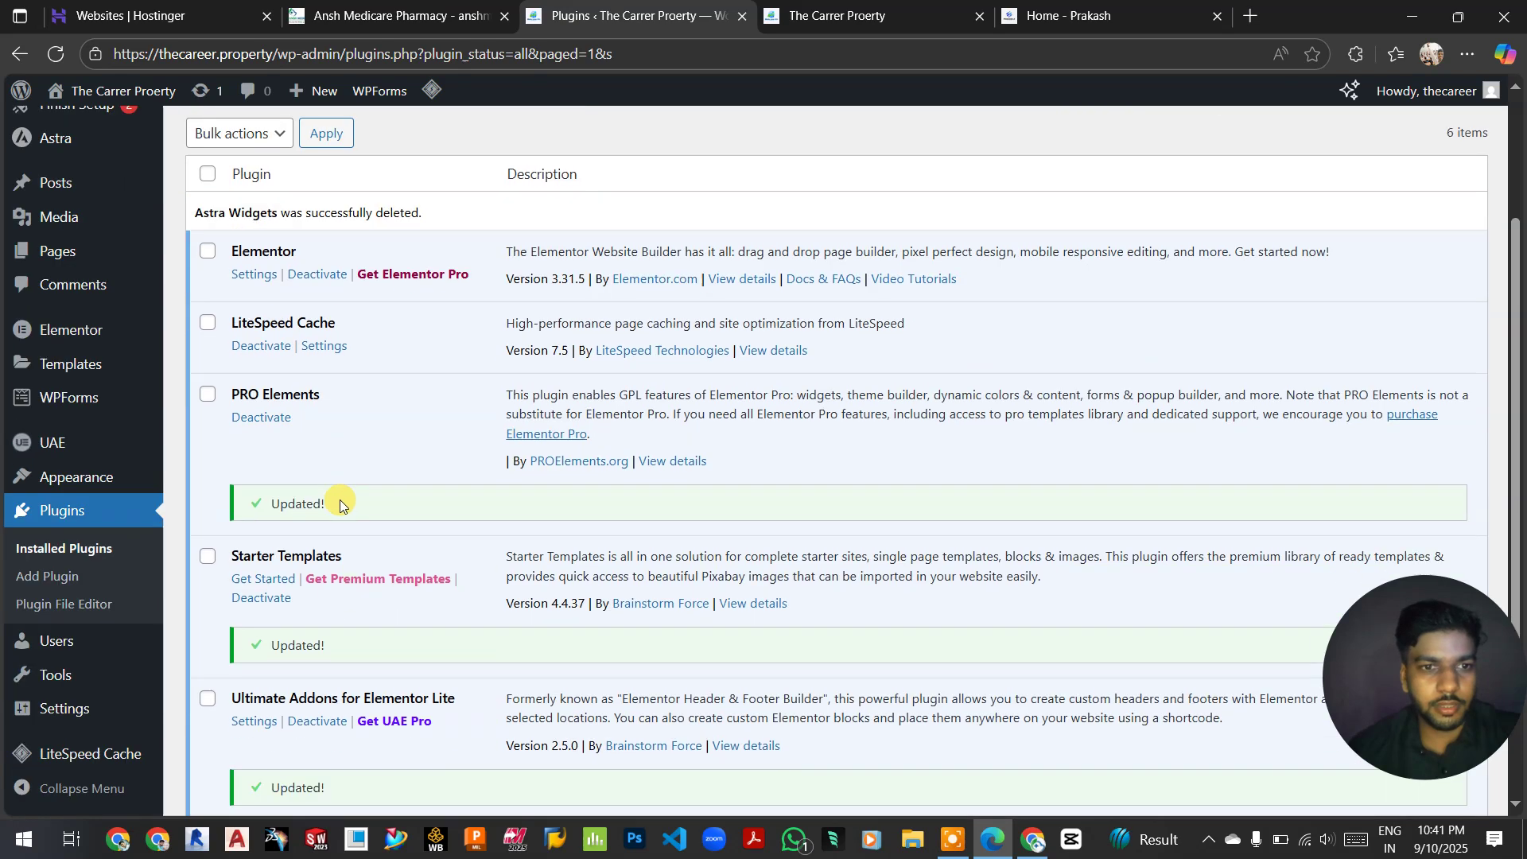
pyautogui.scroll(-3, 342, 495)
pyautogui.click(331, 469)
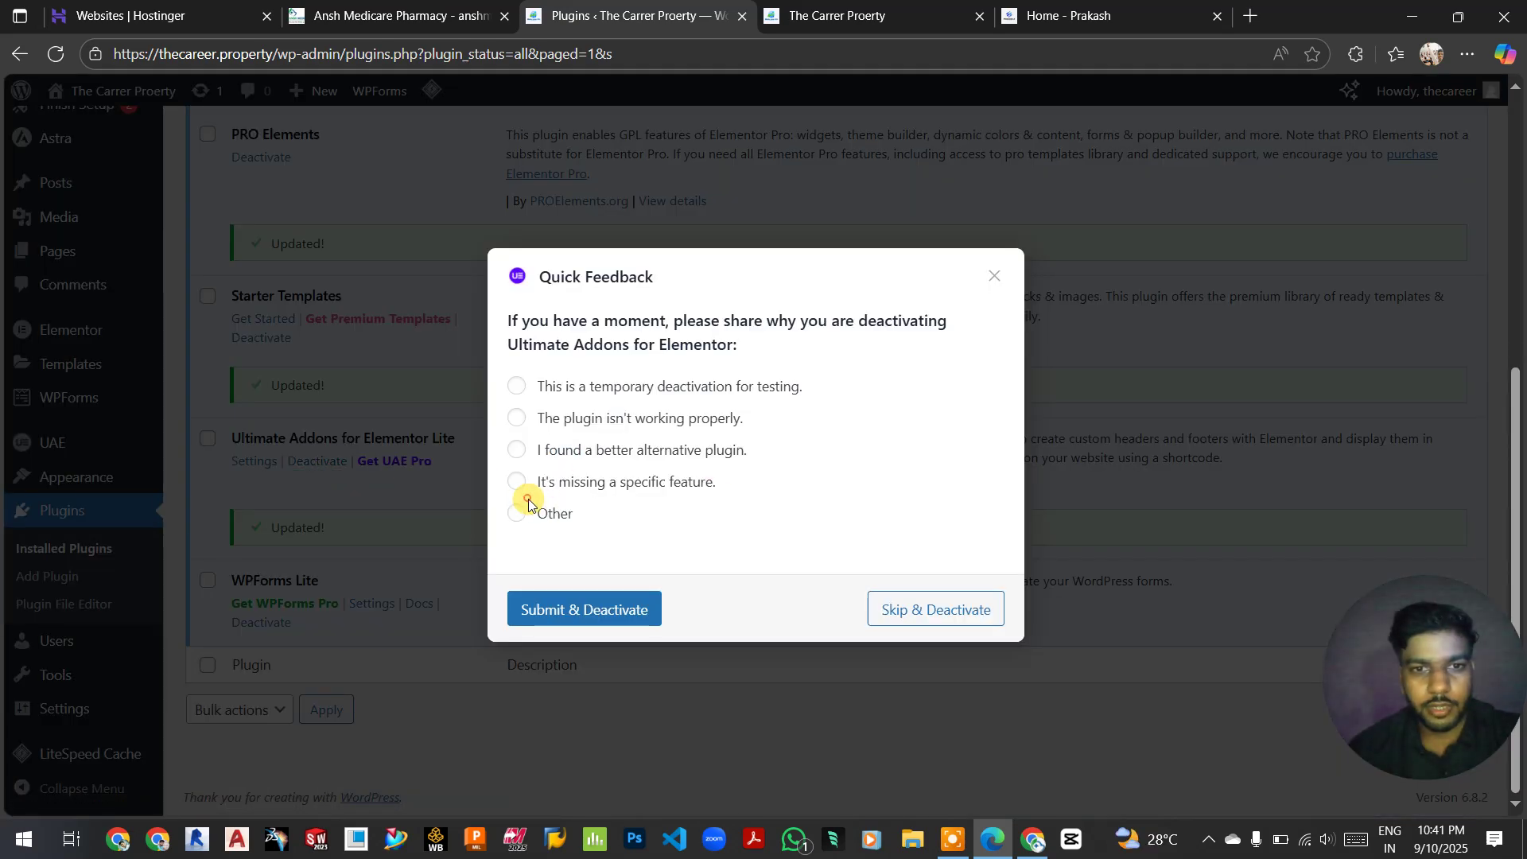
pyautogui.click(522, 483)
pyautogui.click(894, 649)
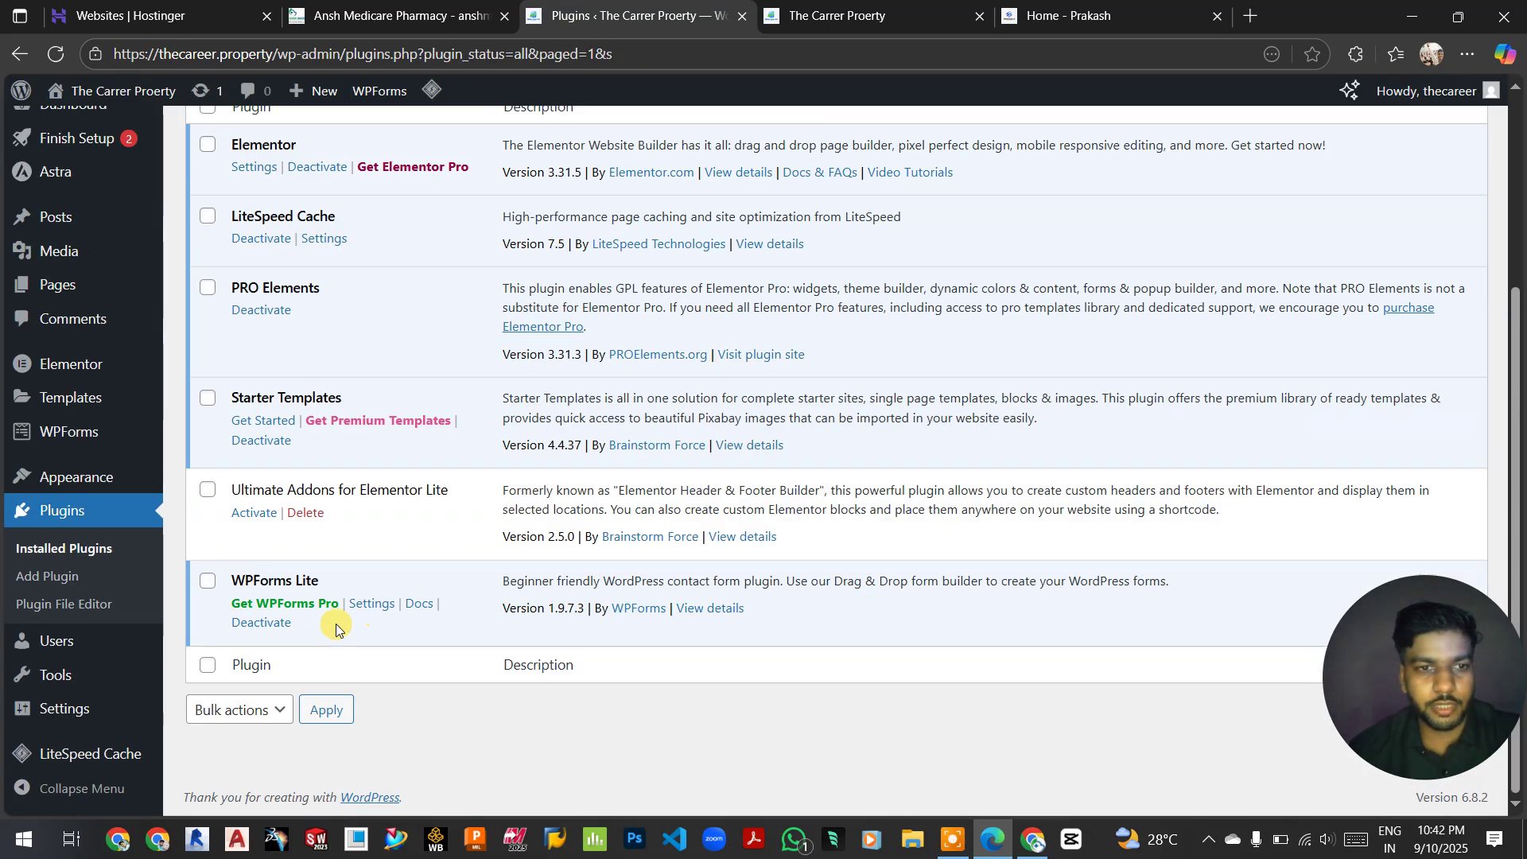
pyautogui.click(288, 627)
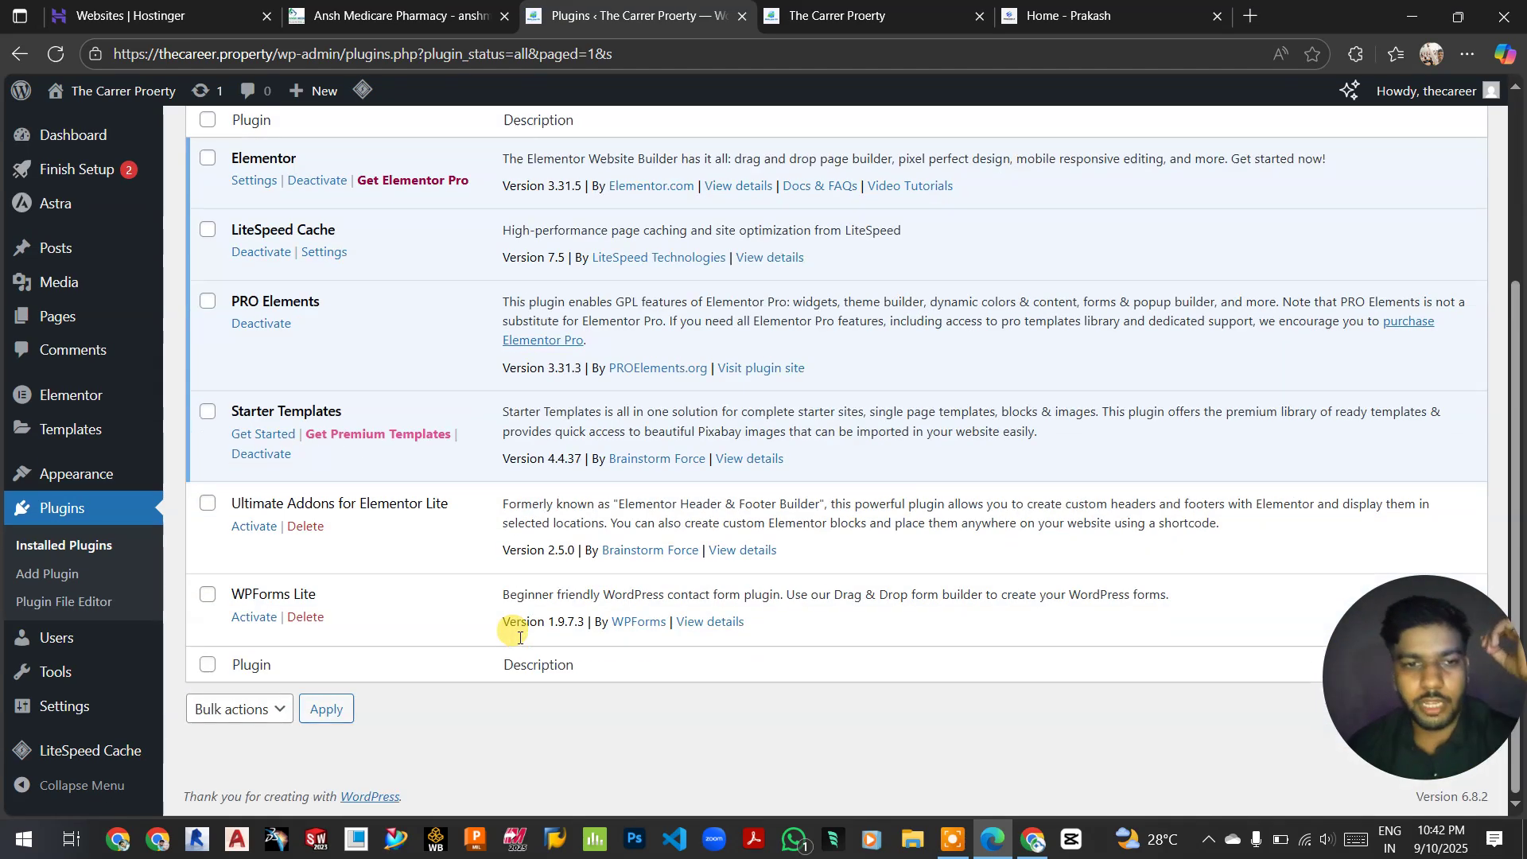
# Delete the Ultimate Addons for Elementor Lite and WPForms Lite plugins, confirming each removal
pyautogui.scroll(1, 520, 636)
pyautogui.scroll(-1, 515, 637)
pyautogui.click(305, 532)
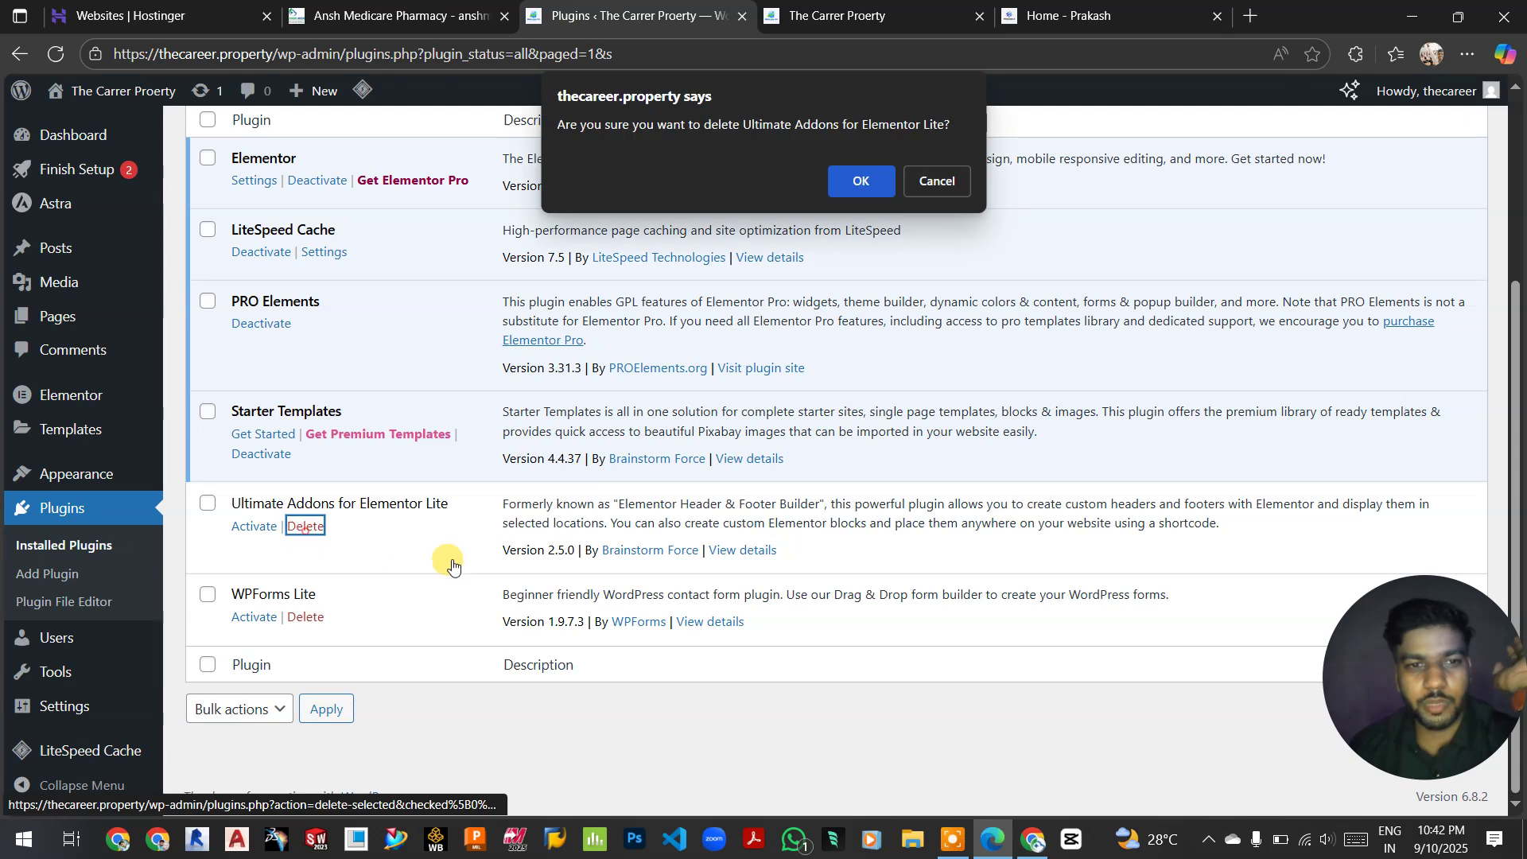
pyautogui.click(867, 171)
pyautogui.click(305, 618)
pyautogui.click(864, 169)
# Open the public thecareer.property home page in a new browser tab and view it
pyautogui.scroll(3, 557, 572)
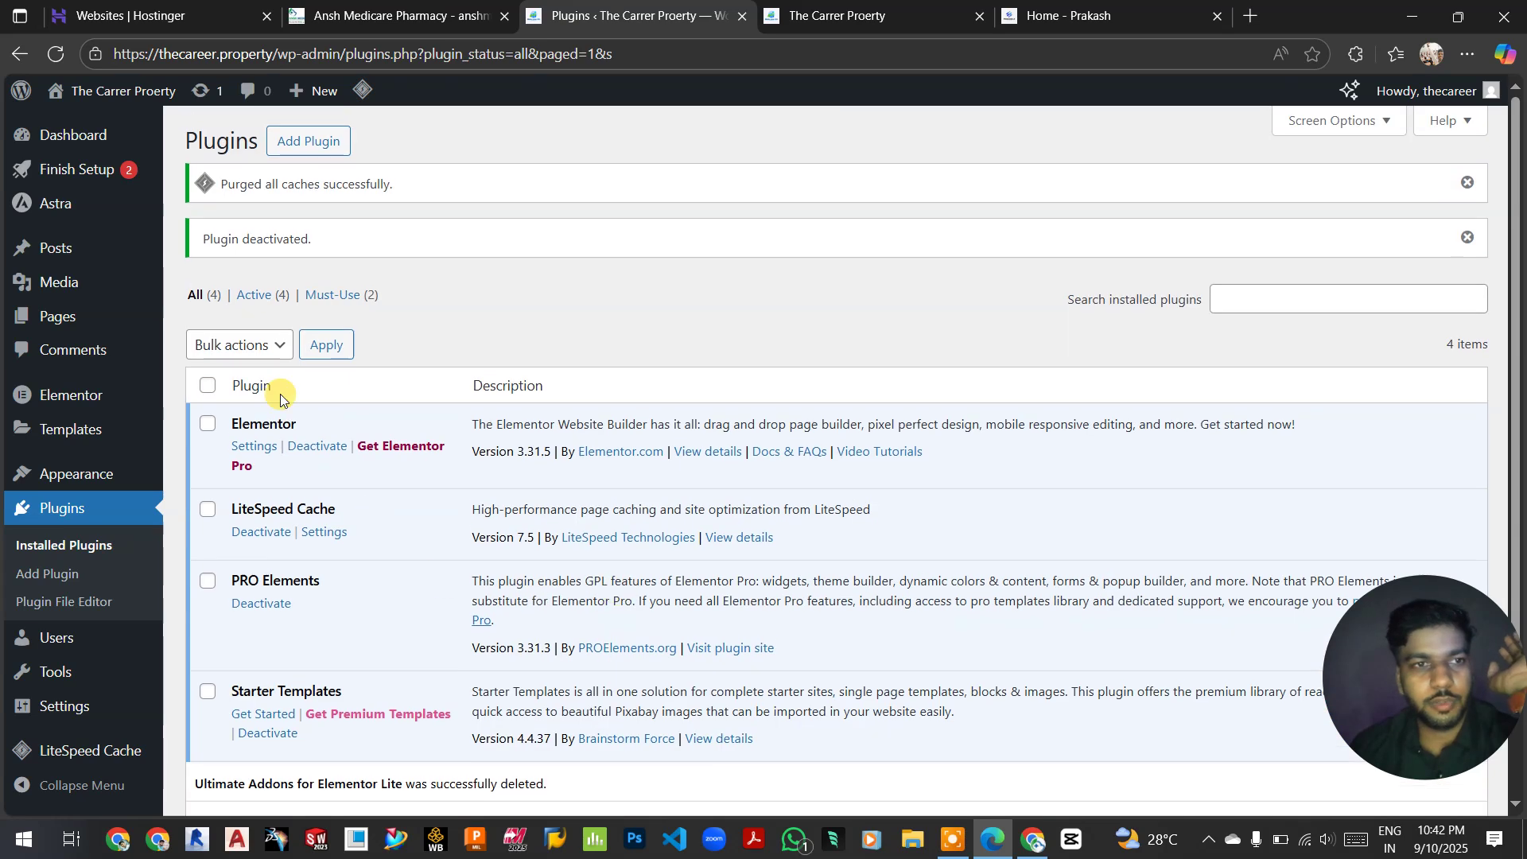
pyautogui.rightClick(134, 87)
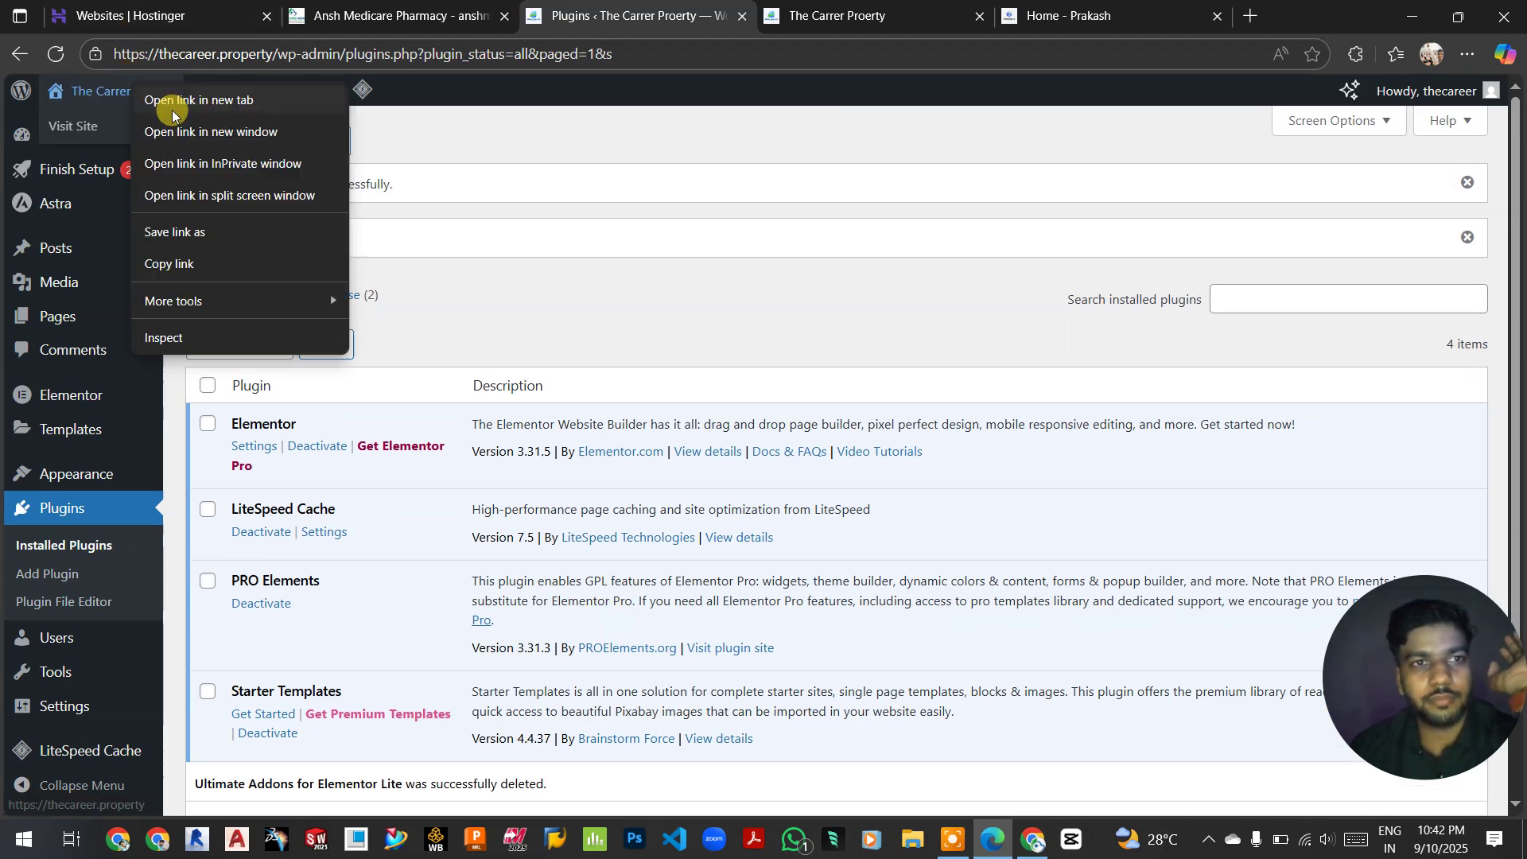
pyautogui.click(164, 97)
pyautogui.click(823, 6)
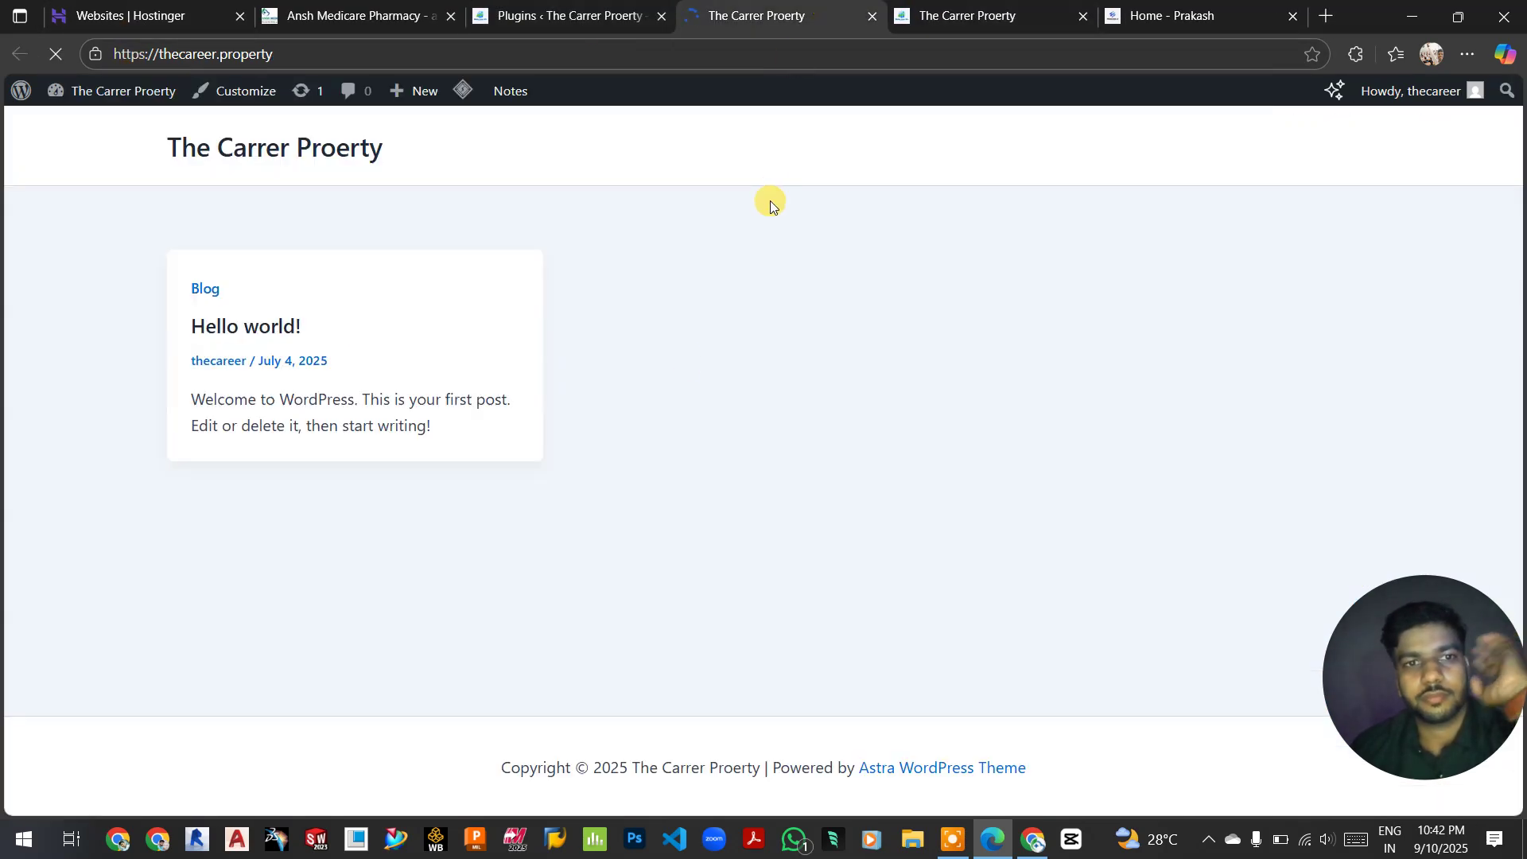
# Close the Hostinger websites tab and the anshmedicare.in tab to return to the plugins list
pyautogui.click(286, 15)
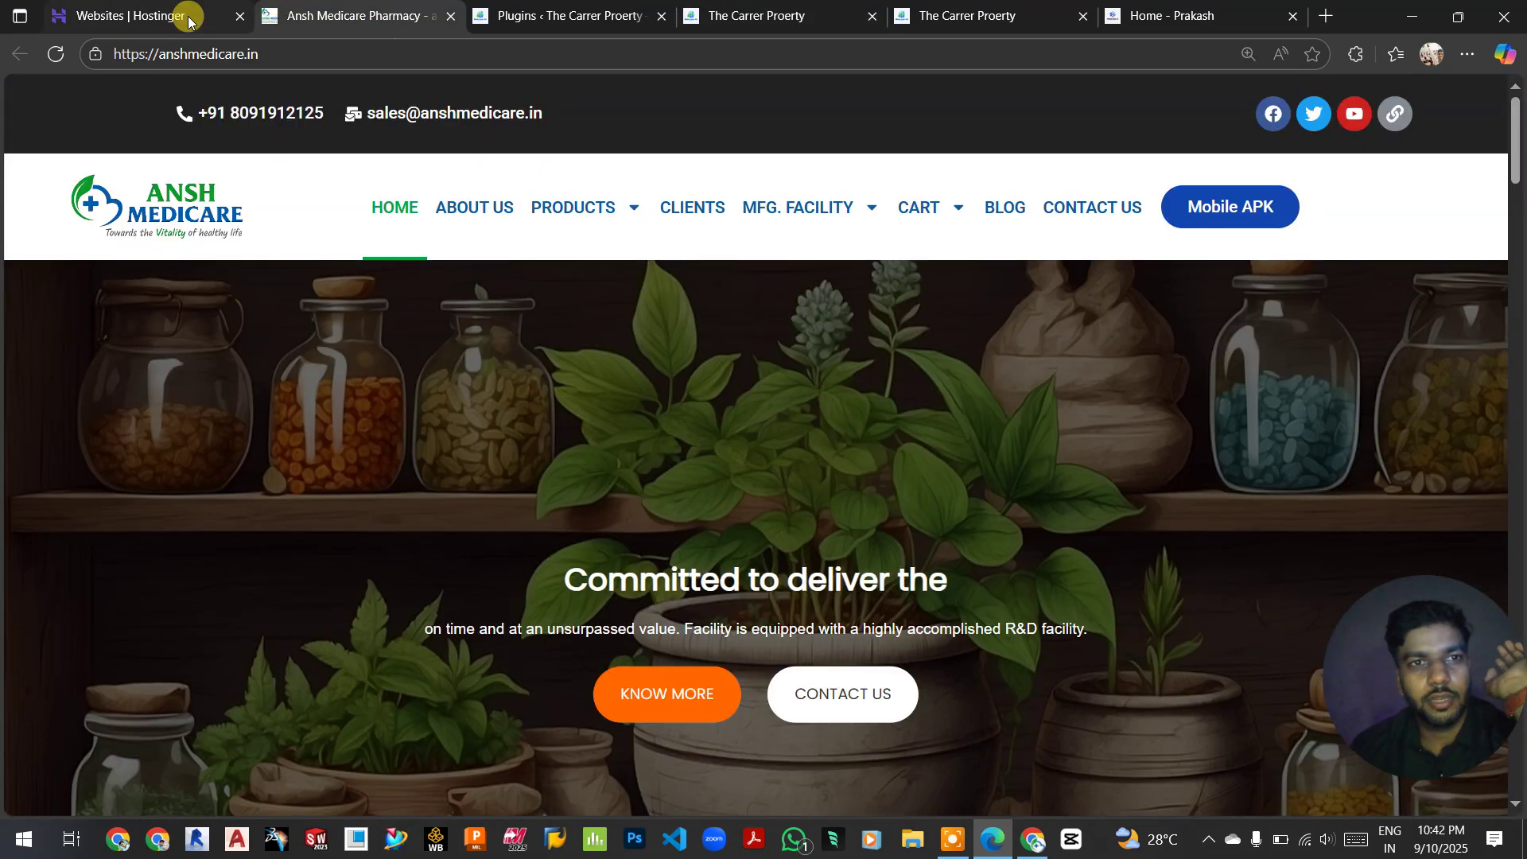
pyautogui.click(240, 15)
pyautogui.click(241, 17)
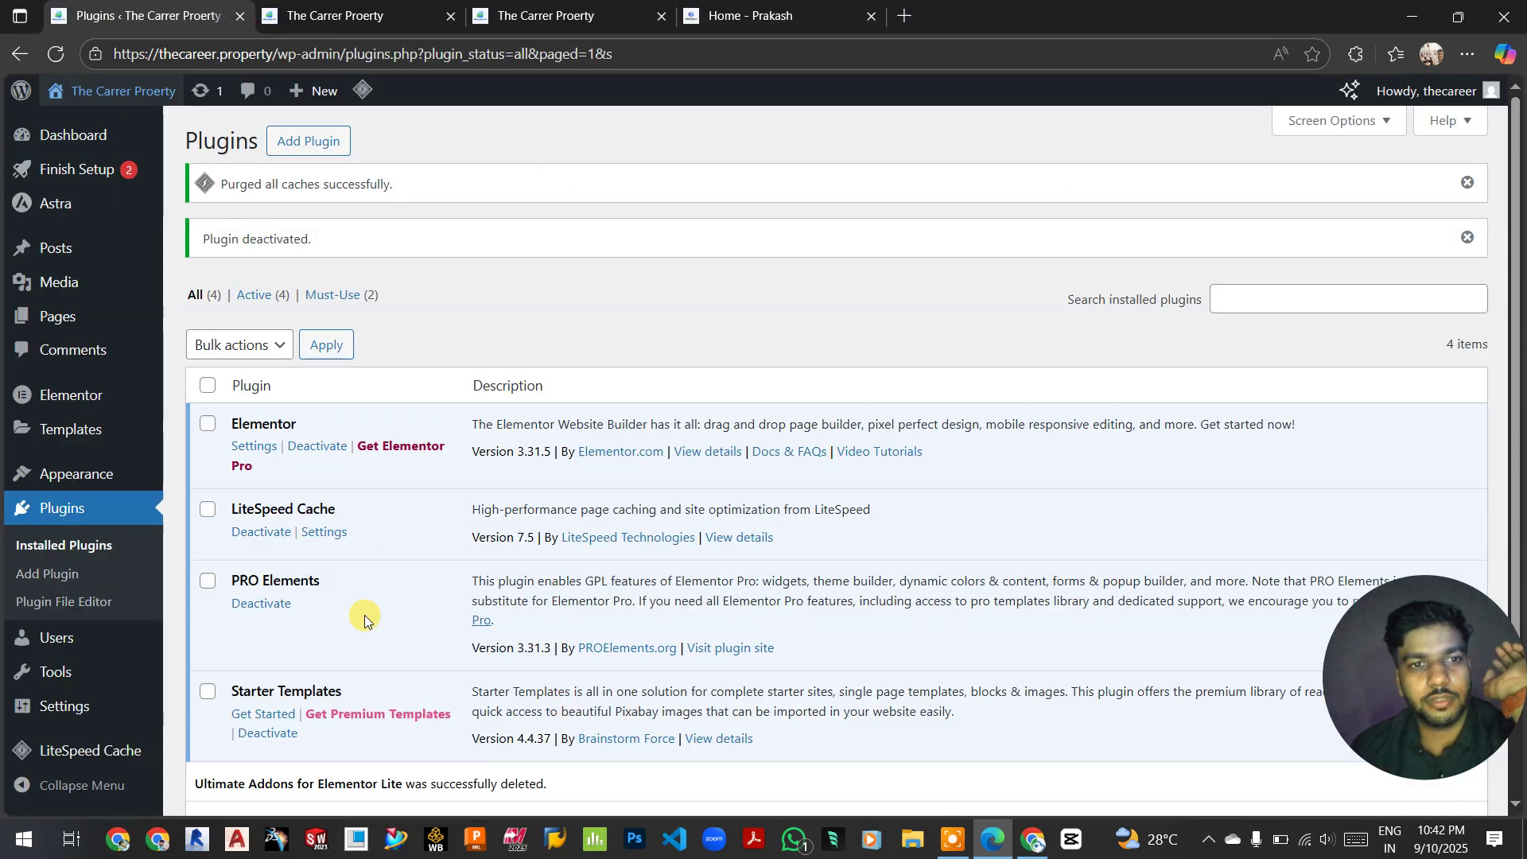
# Get started with the Starter Templates plugin, choosing to build with classic templates and Elementor as the page builder
pyautogui.moveTo(124, 712)
pyautogui.scroll(-3, 262, 636)
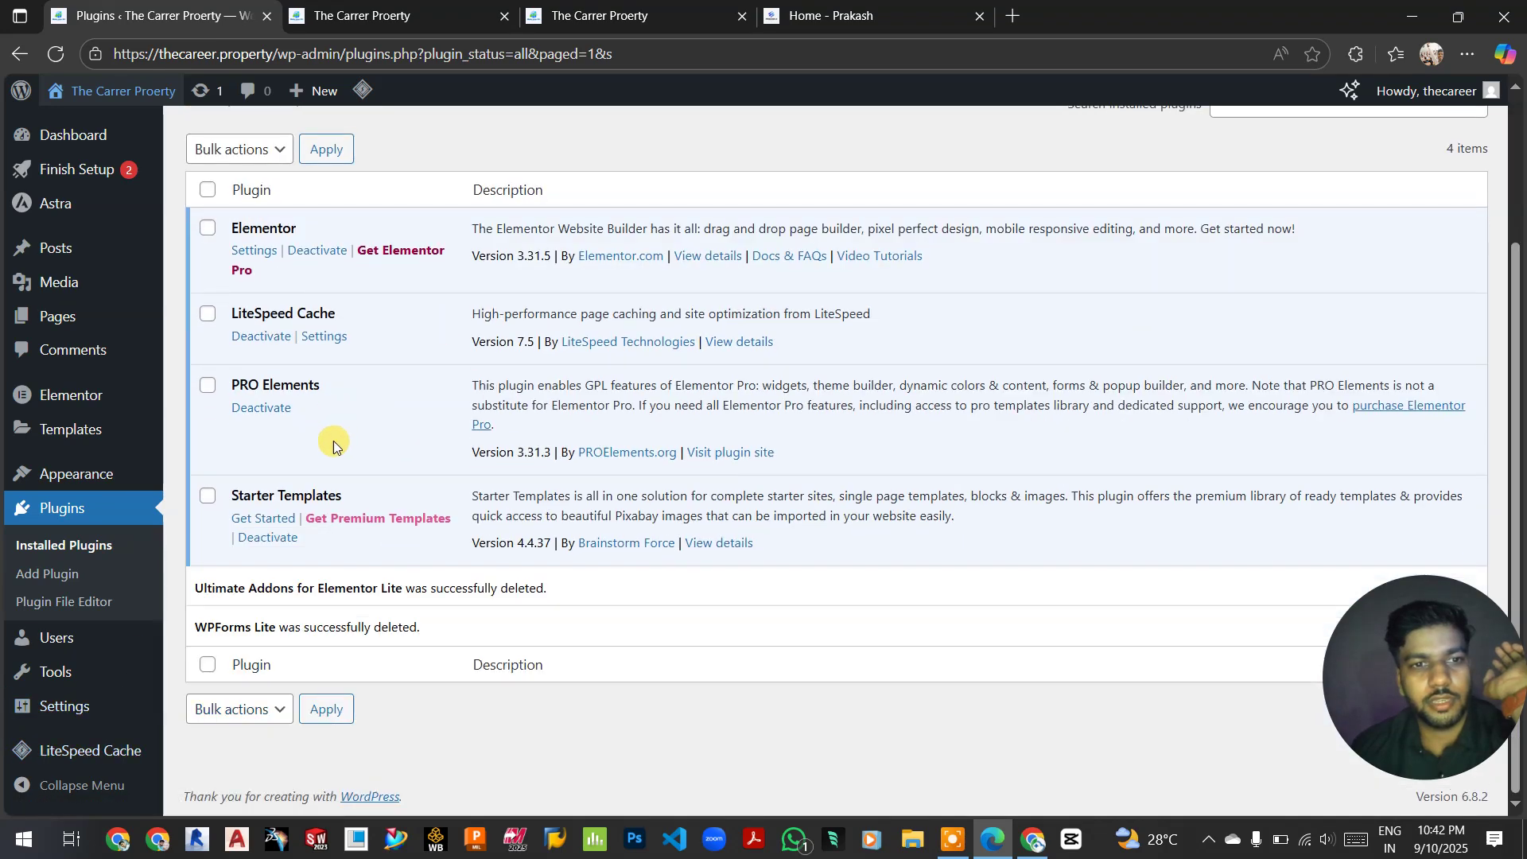
pyautogui.click(267, 518)
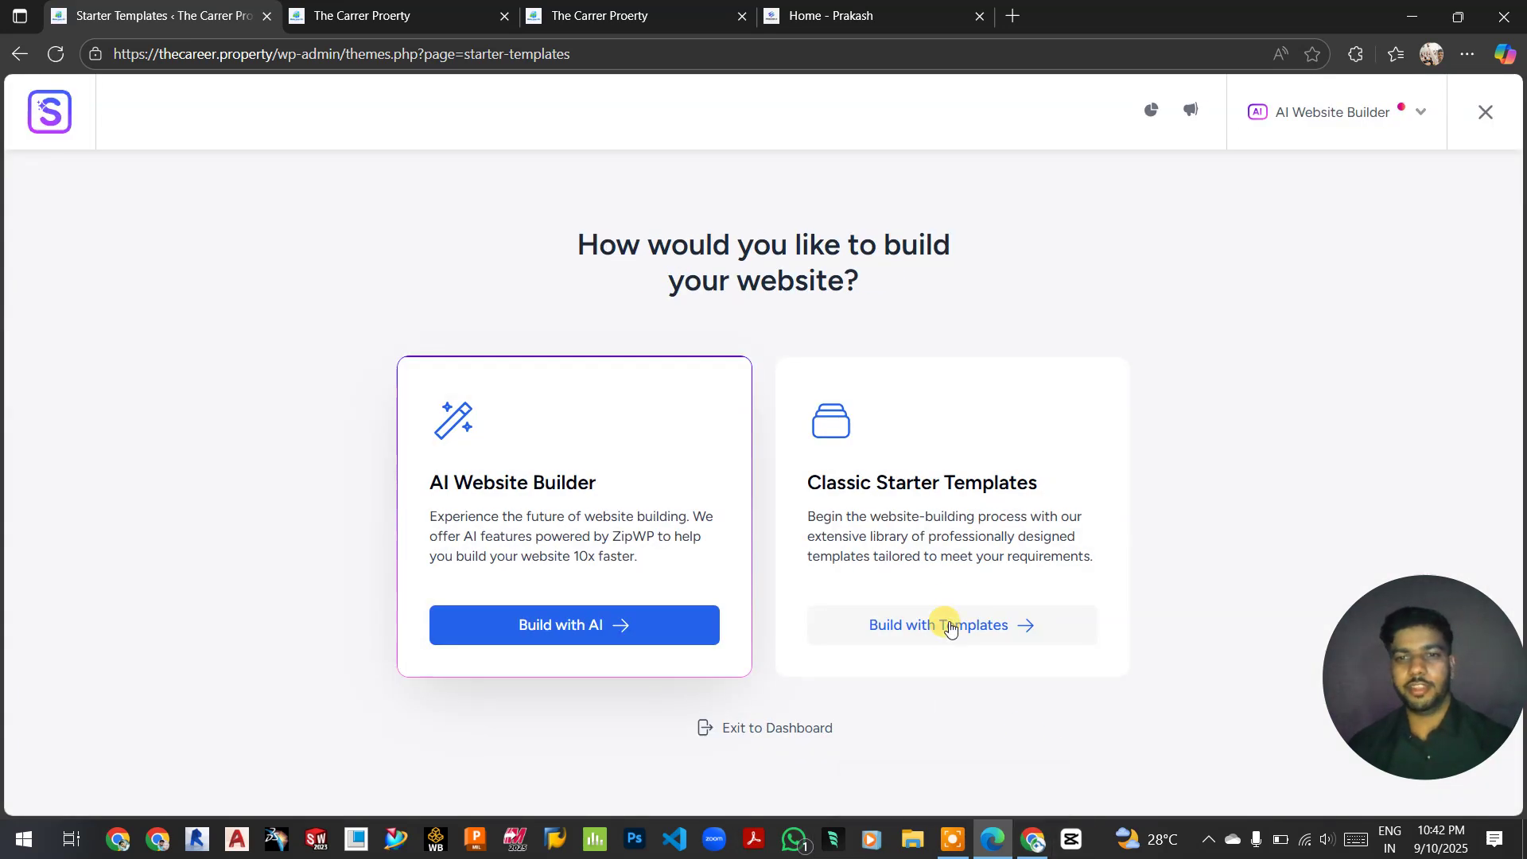
pyautogui.click(946, 631)
pyautogui.click(913, 526)
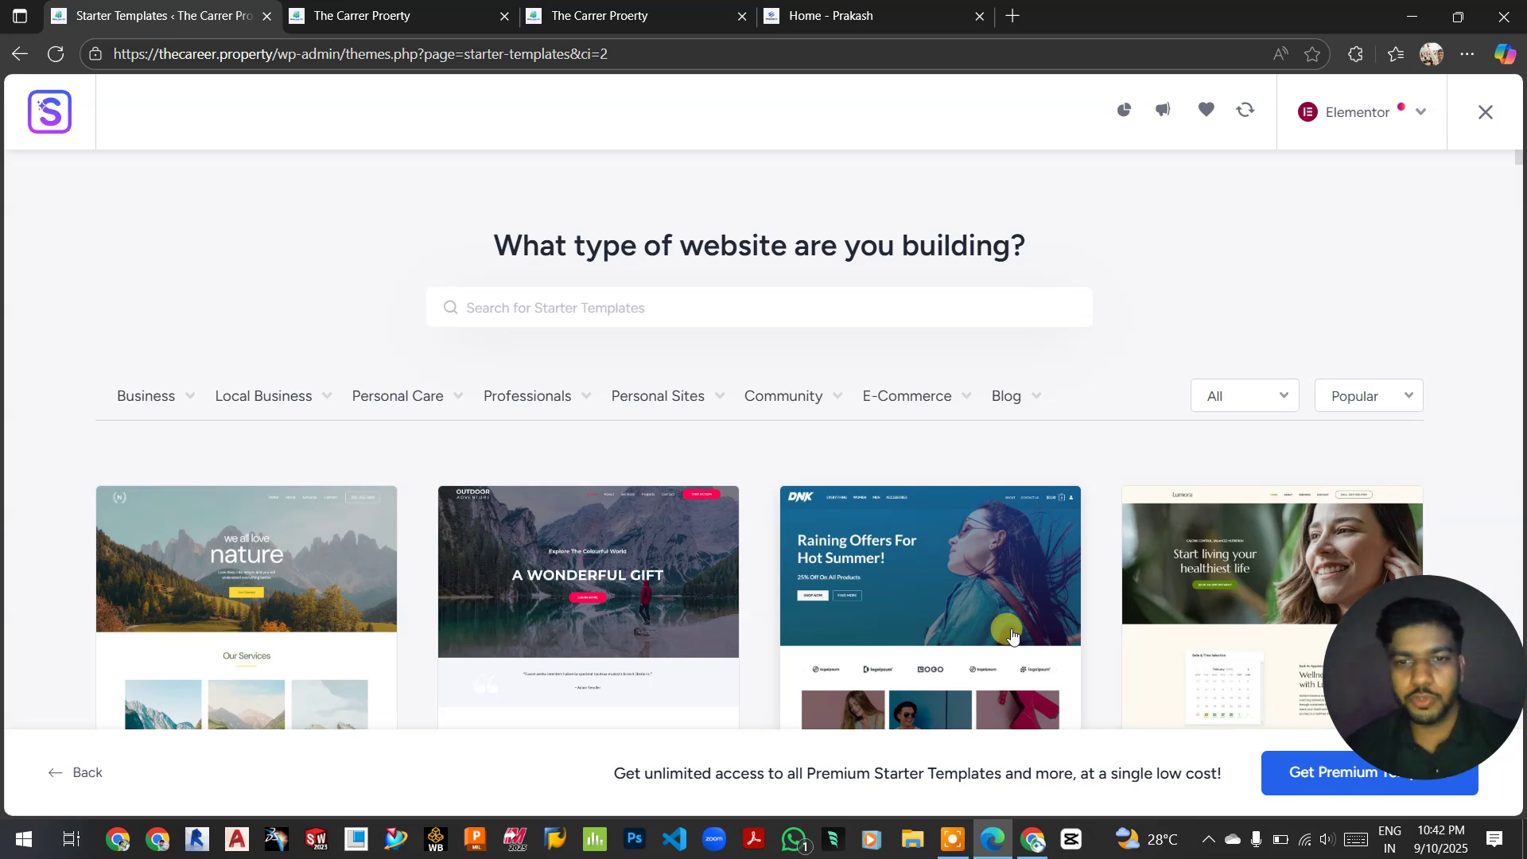
# Look through the popular Elementor starter templates in the template library
pyautogui.scroll(-4, 1005, 628)
pyautogui.scroll(3, 1005, 629)
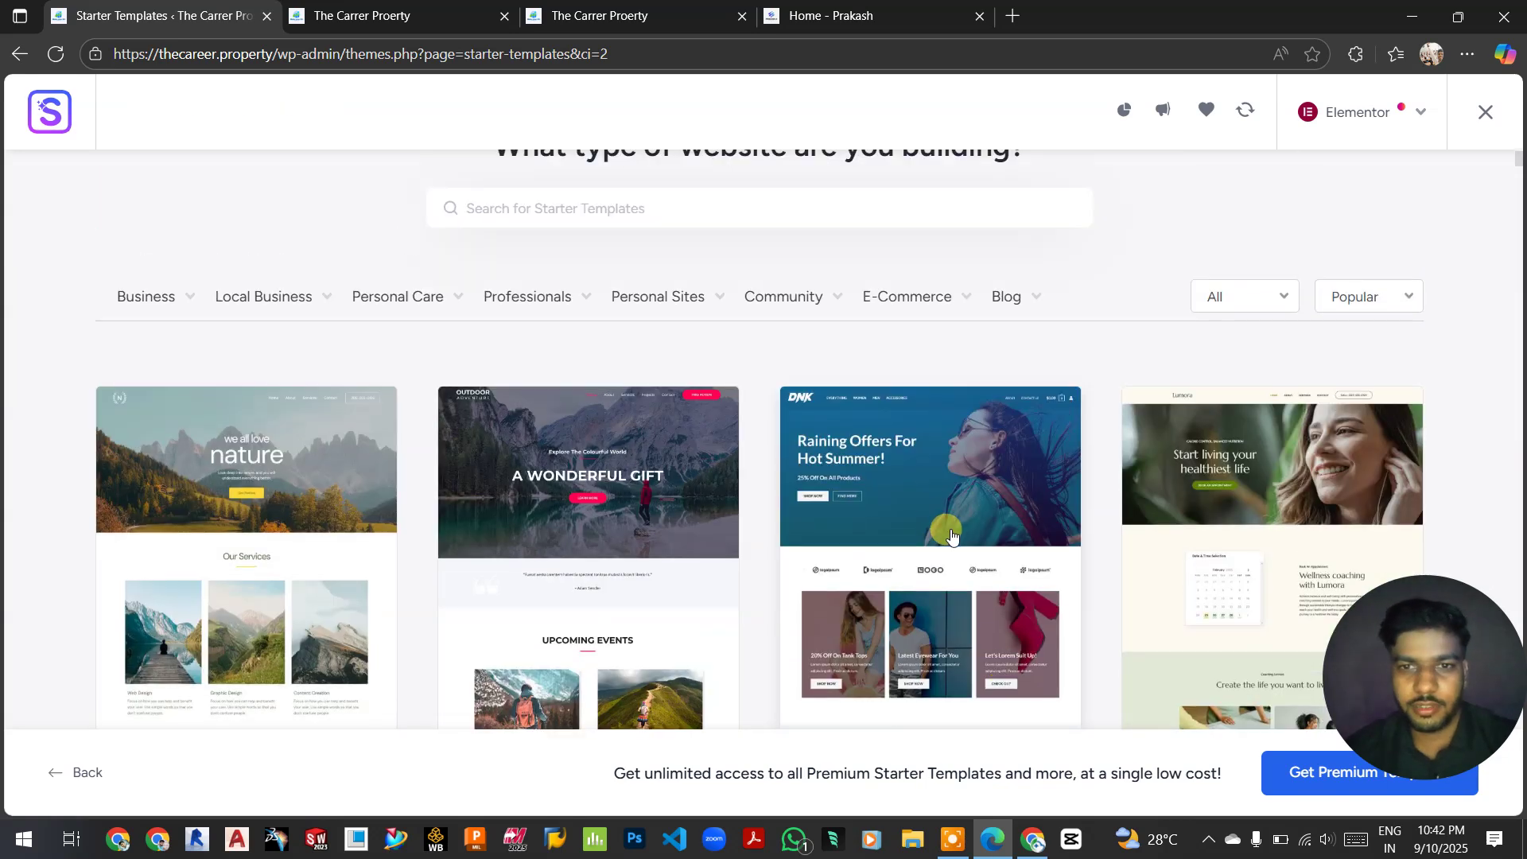
pyautogui.scroll(-3, 931, 503)
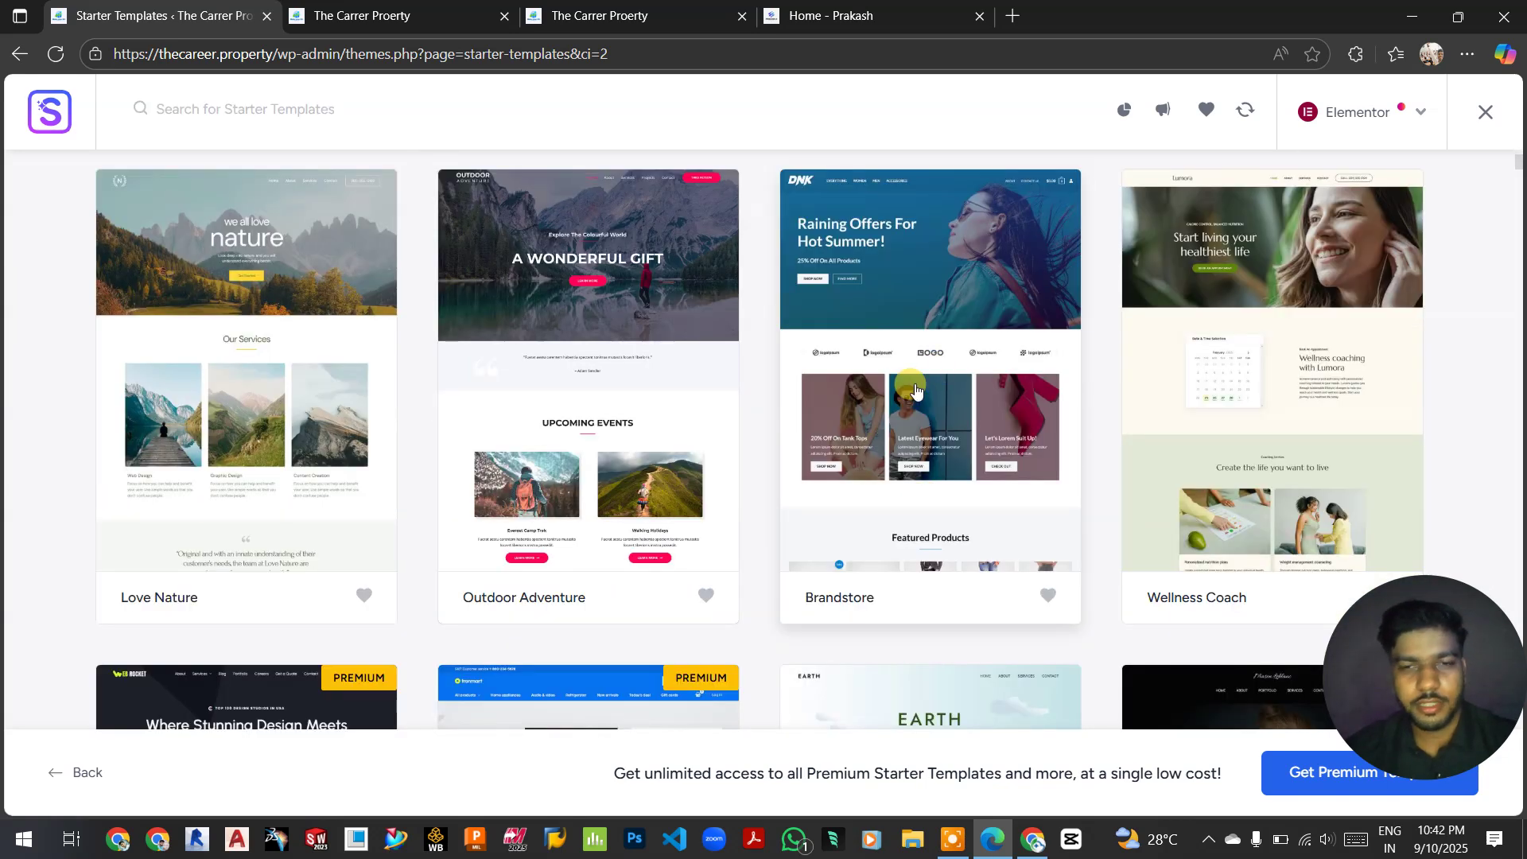
pyautogui.scroll(-5, 914, 386)
pyautogui.scroll(8, 916, 389)
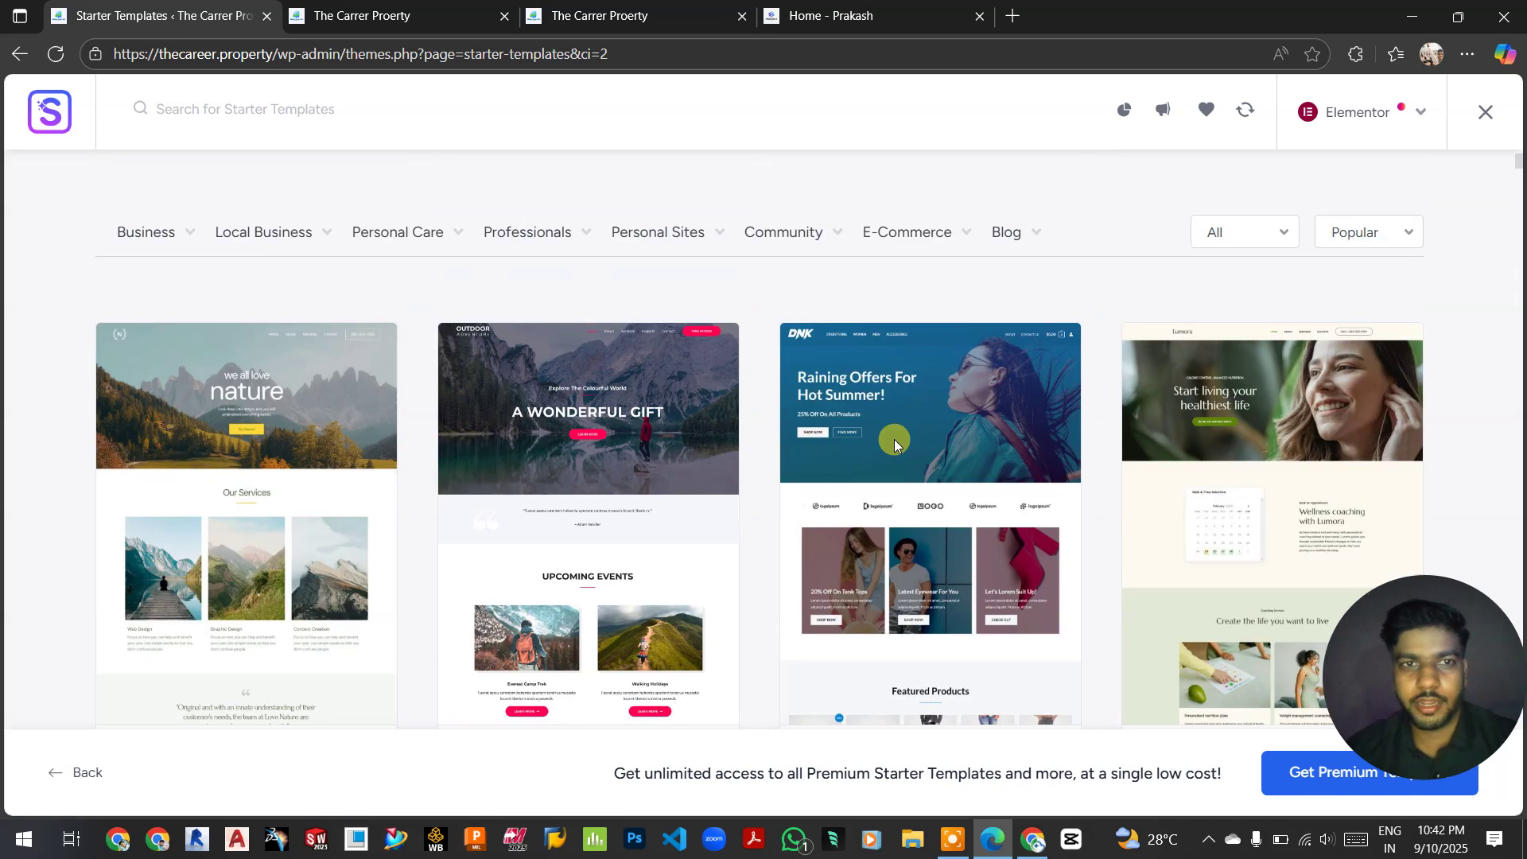
pyautogui.scroll(-10, 915, 517)
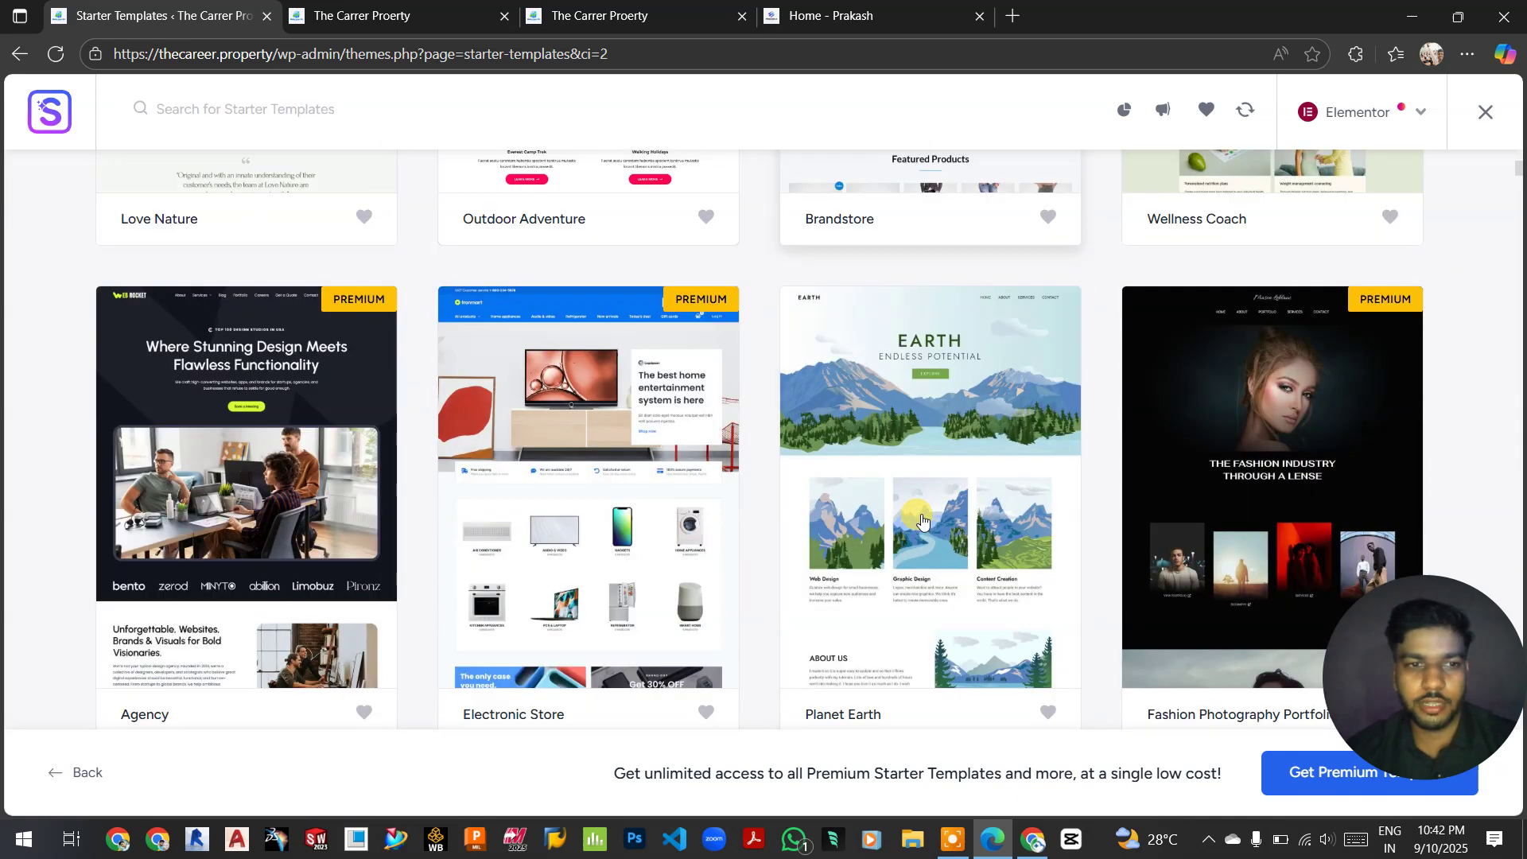
pyautogui.scroll(10, 742, 429)
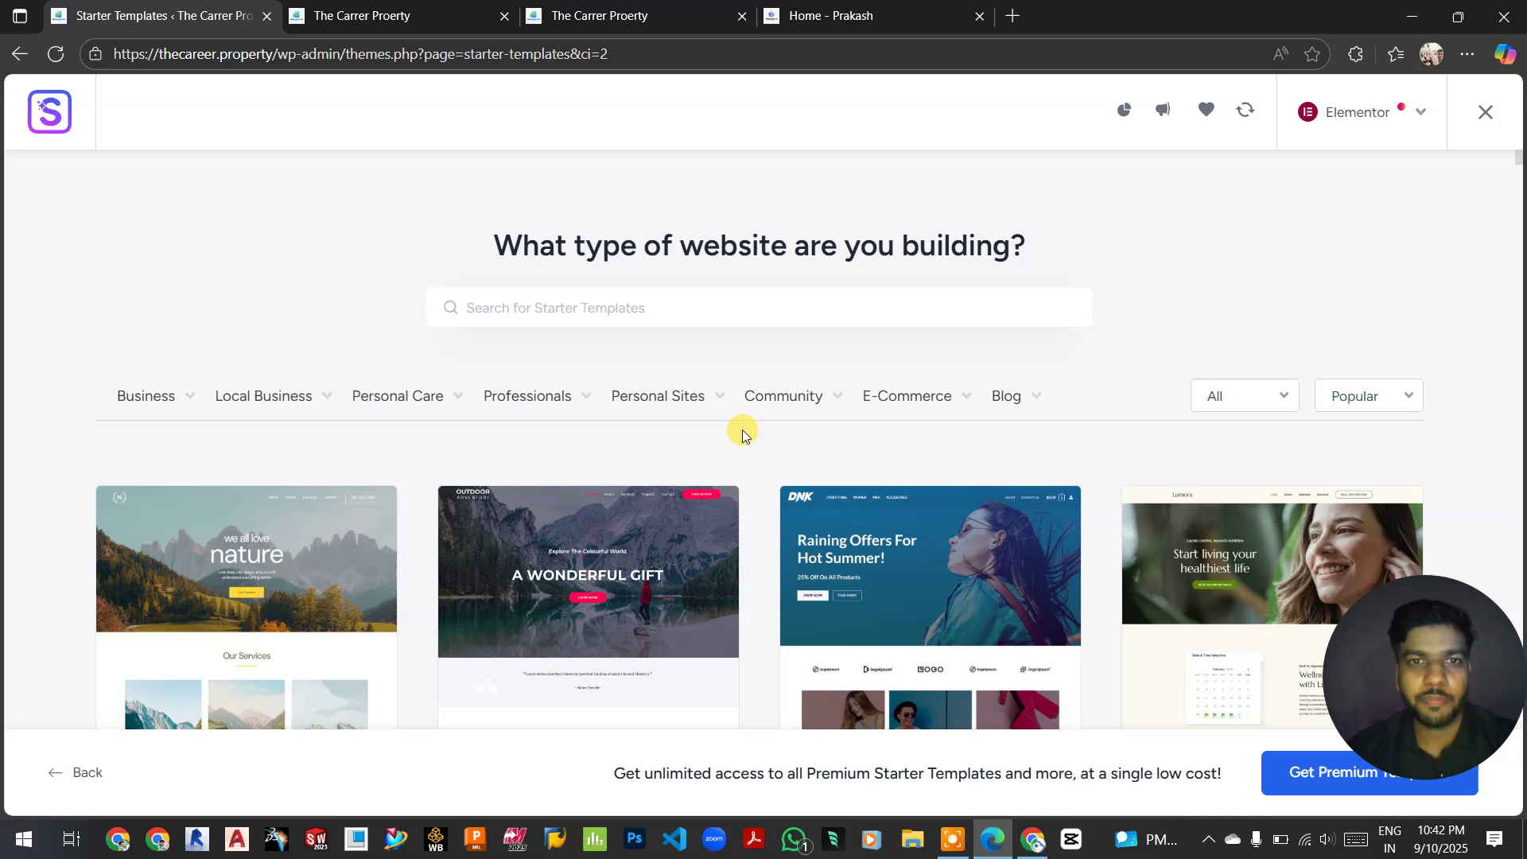
# Filter the starter templates to the Real Estate category under Business
pyautogui.moveTo(692, 394)
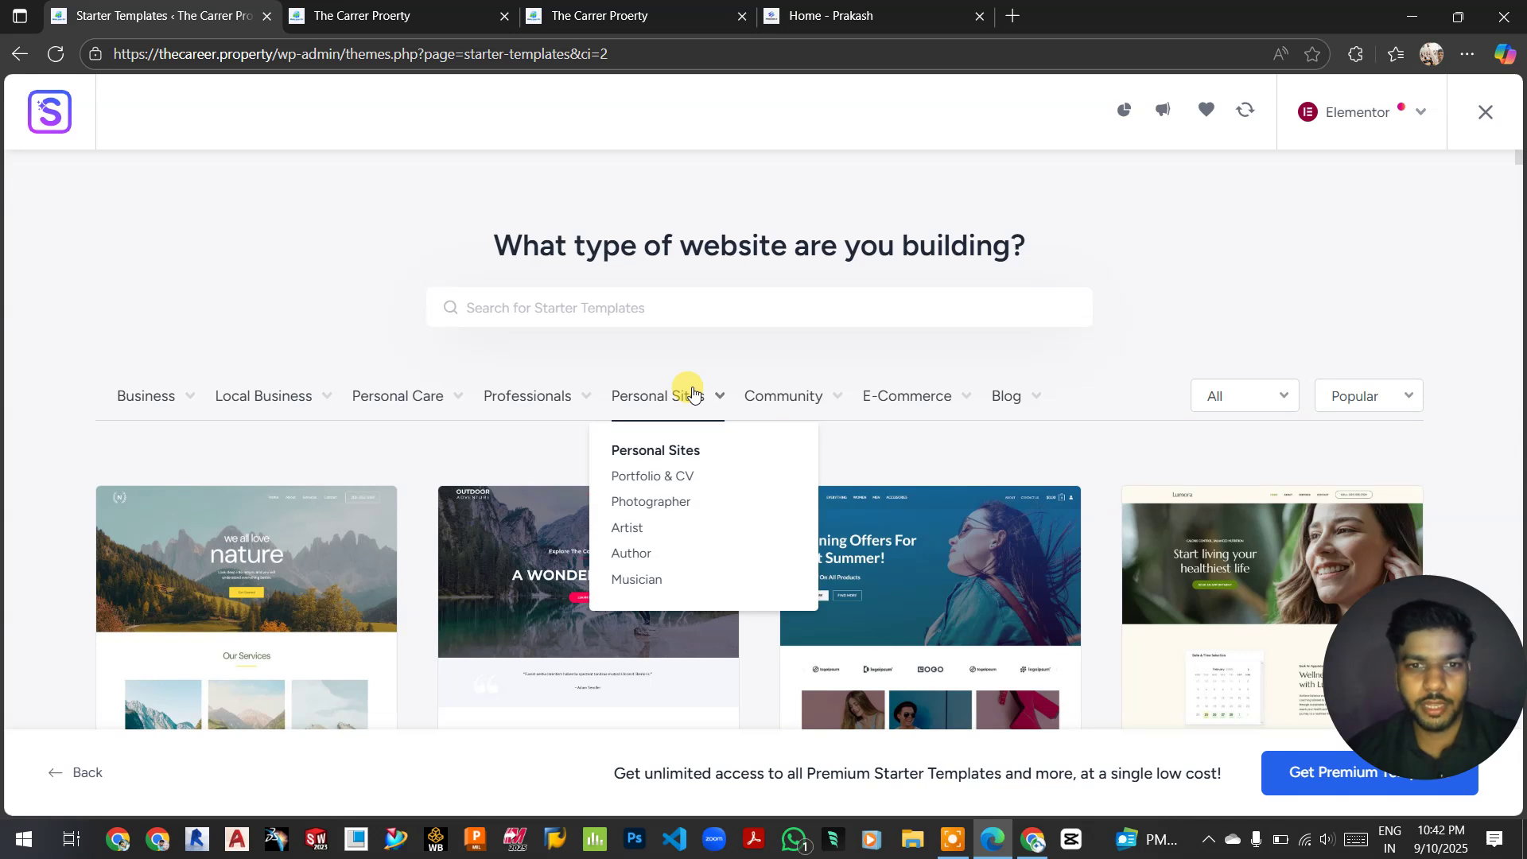
pyautogui.moveTo(499, 398)
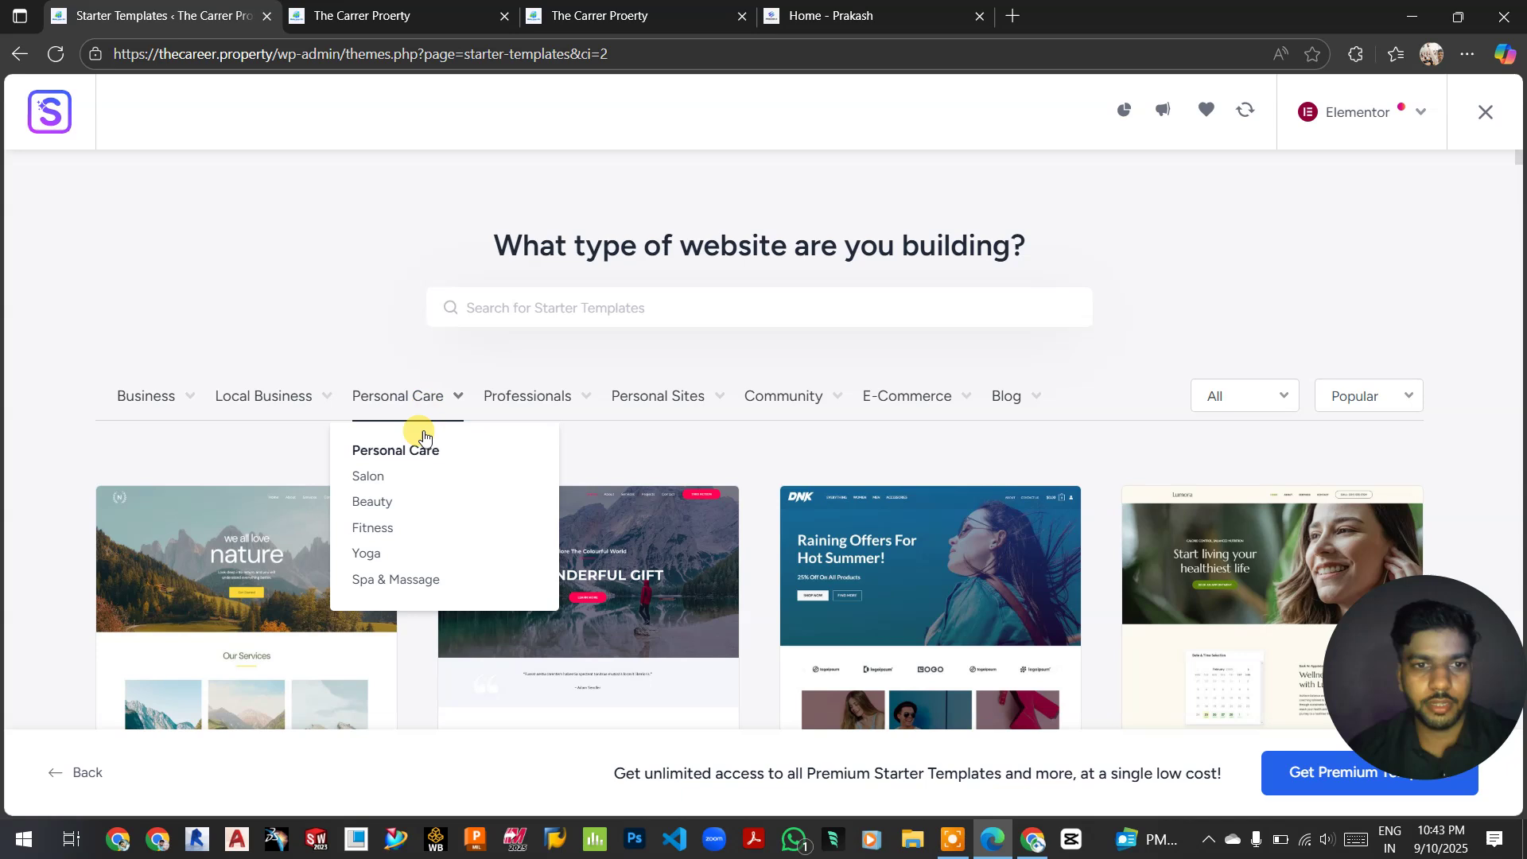
pyautogui.moveTo(309, 406)
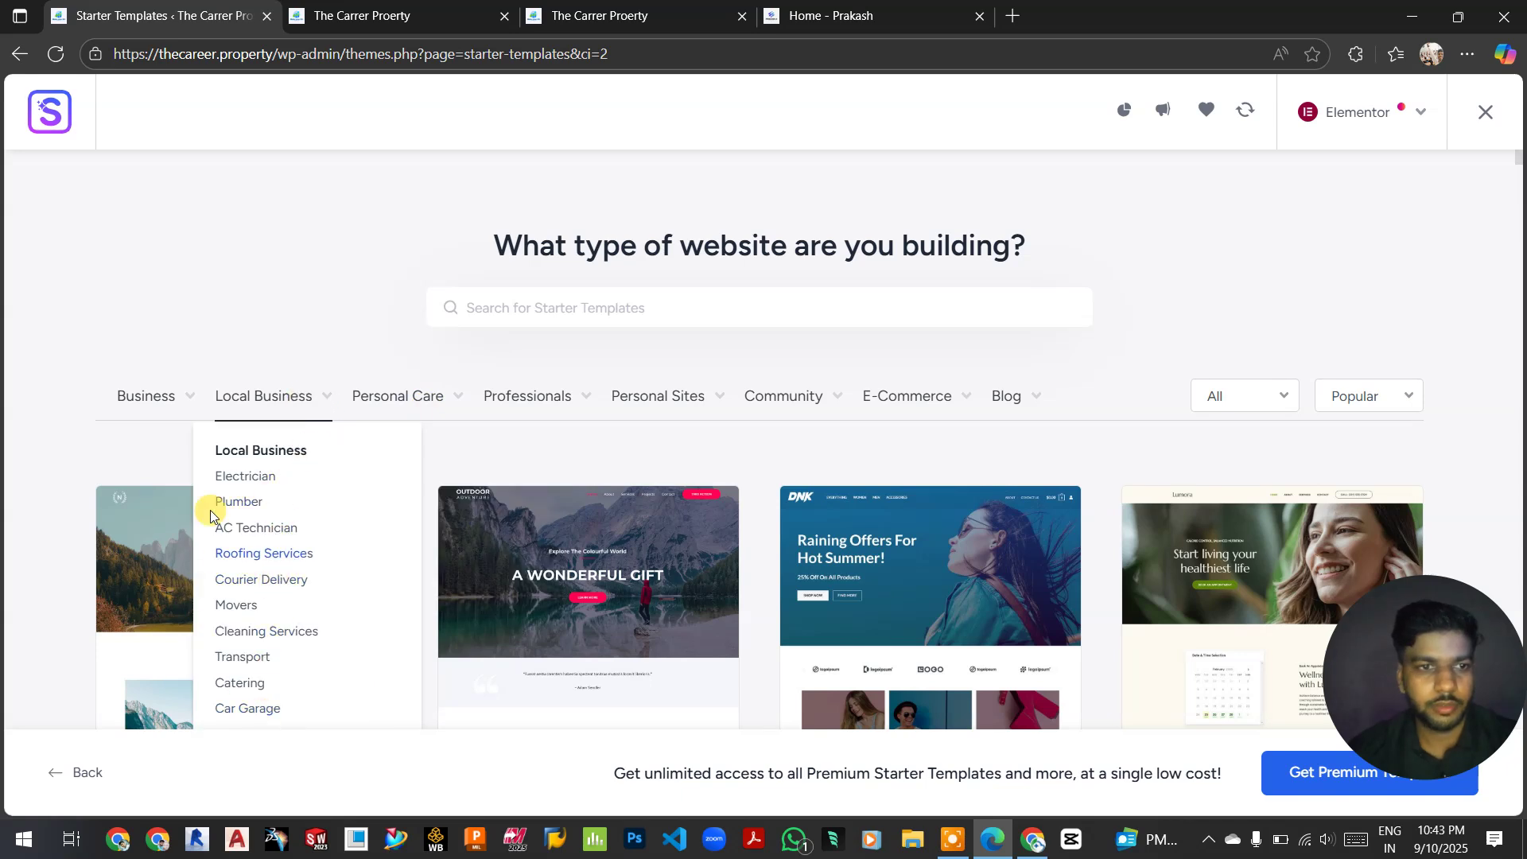
pyautogui.moveTo(189, 400)
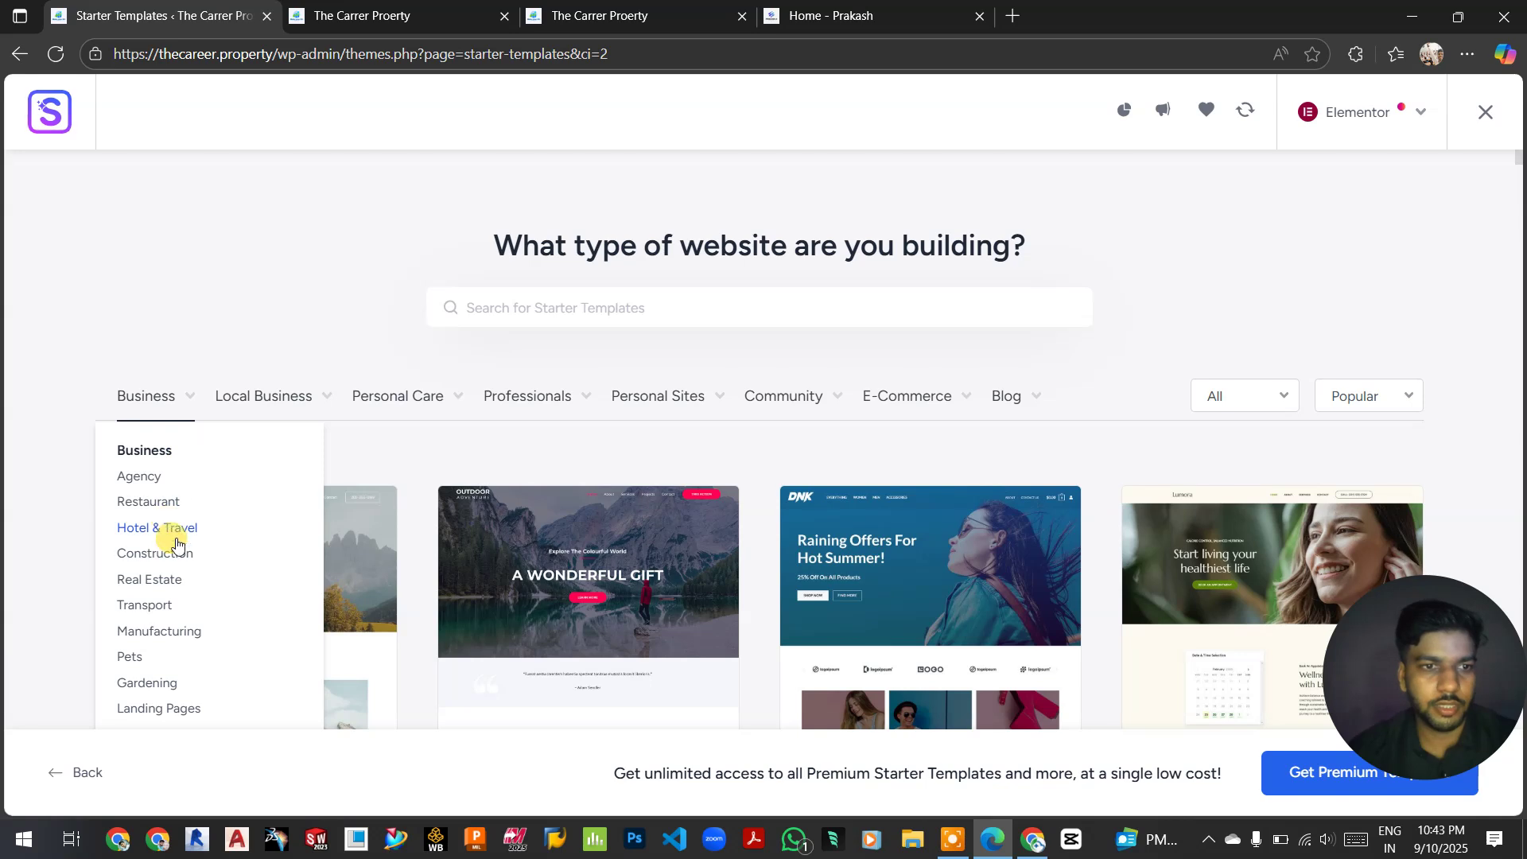
pyautogui.click(169, 587)
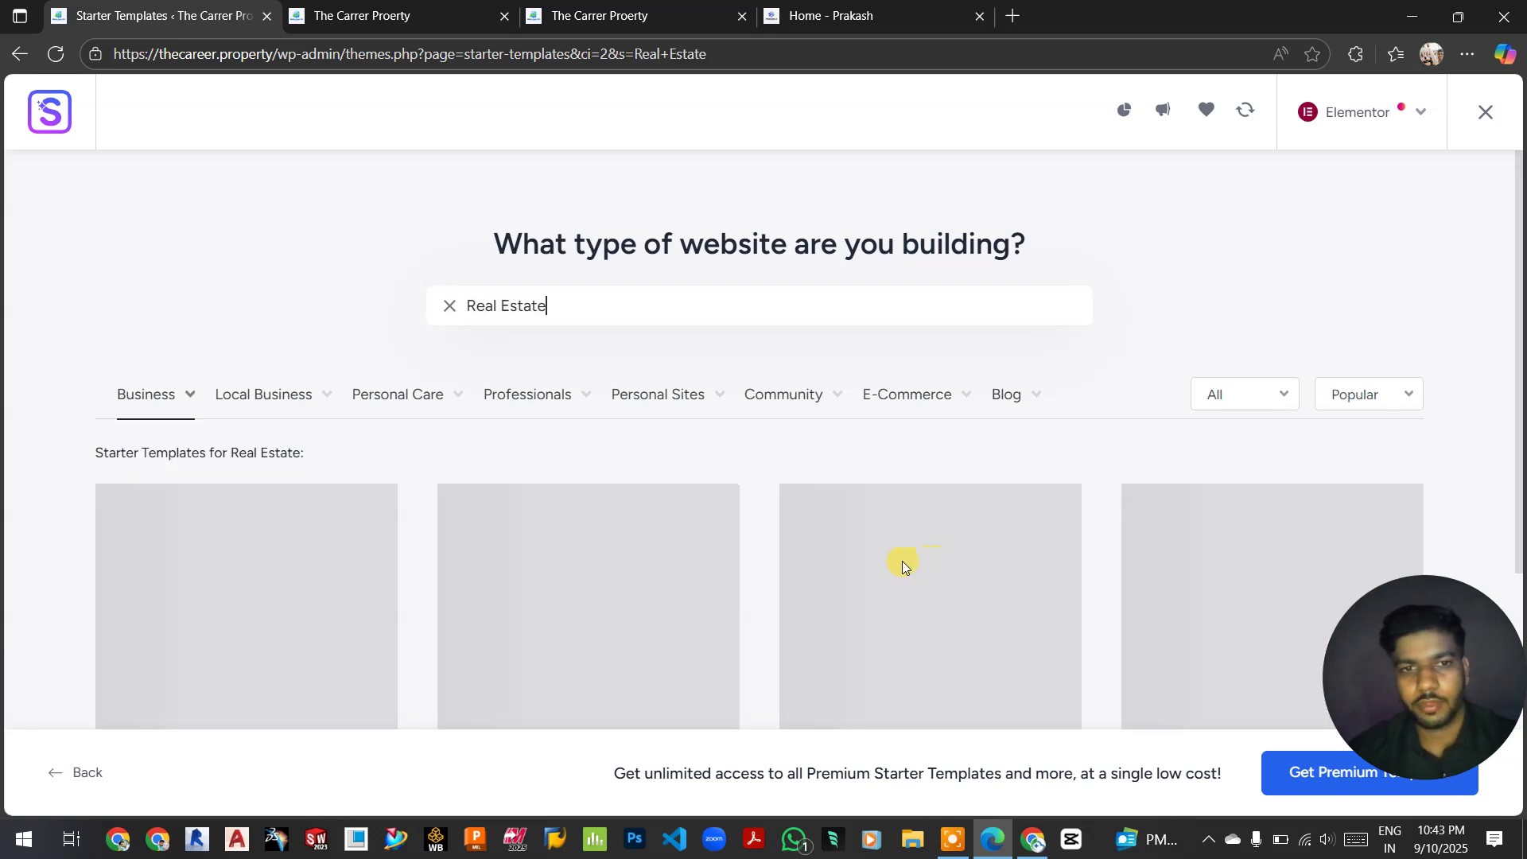
# Open the Real Estate Company template and examine its preview down to the appointment form
pyautogui.scroll(-1, 902, 561)
pyautogui.scroll(-2, 900, 563)
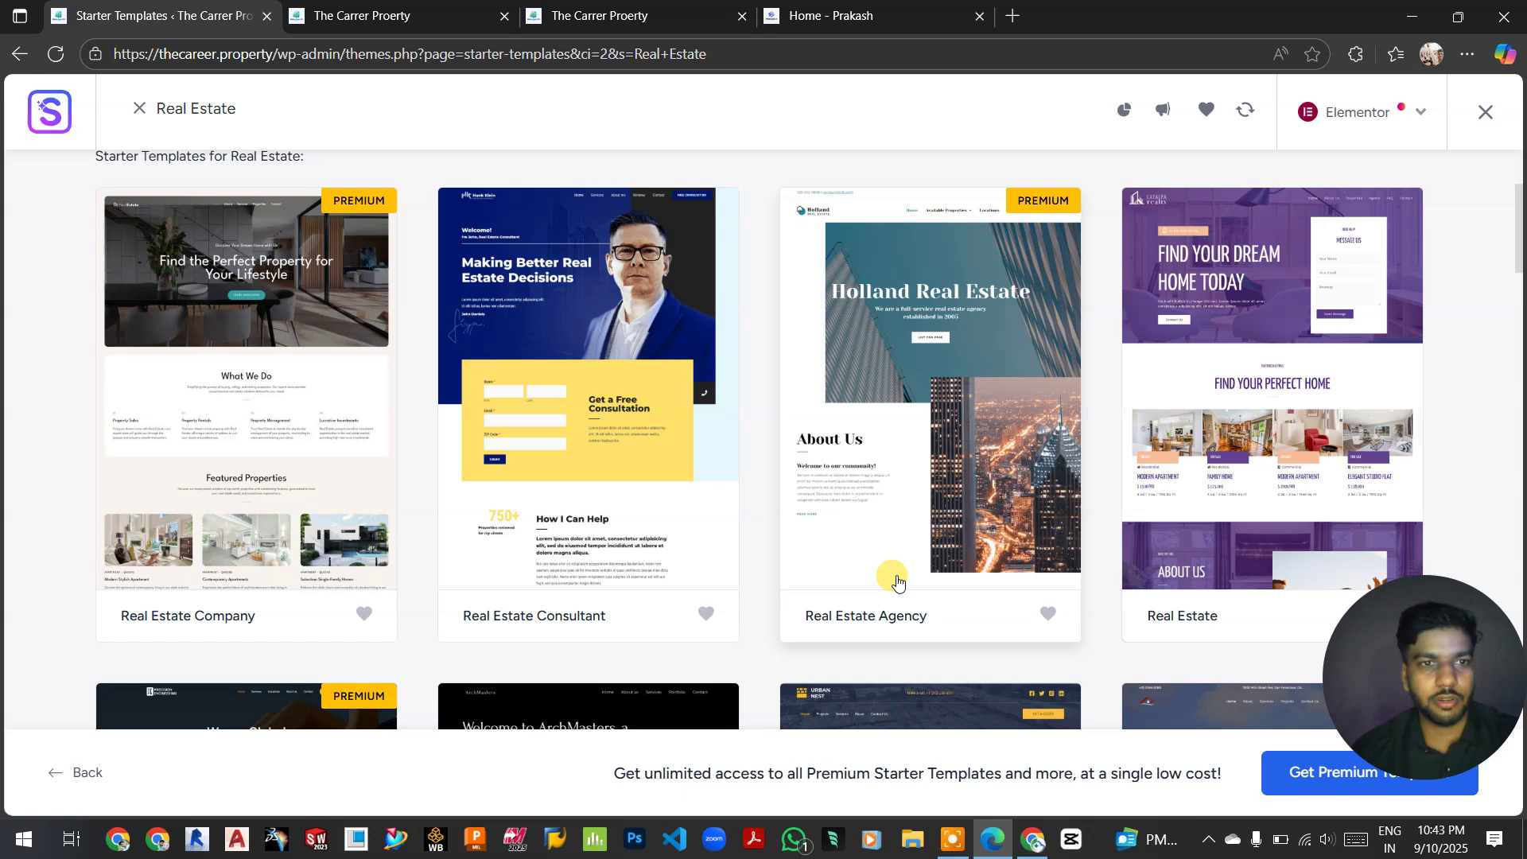
pyautogui.click(230, 396)
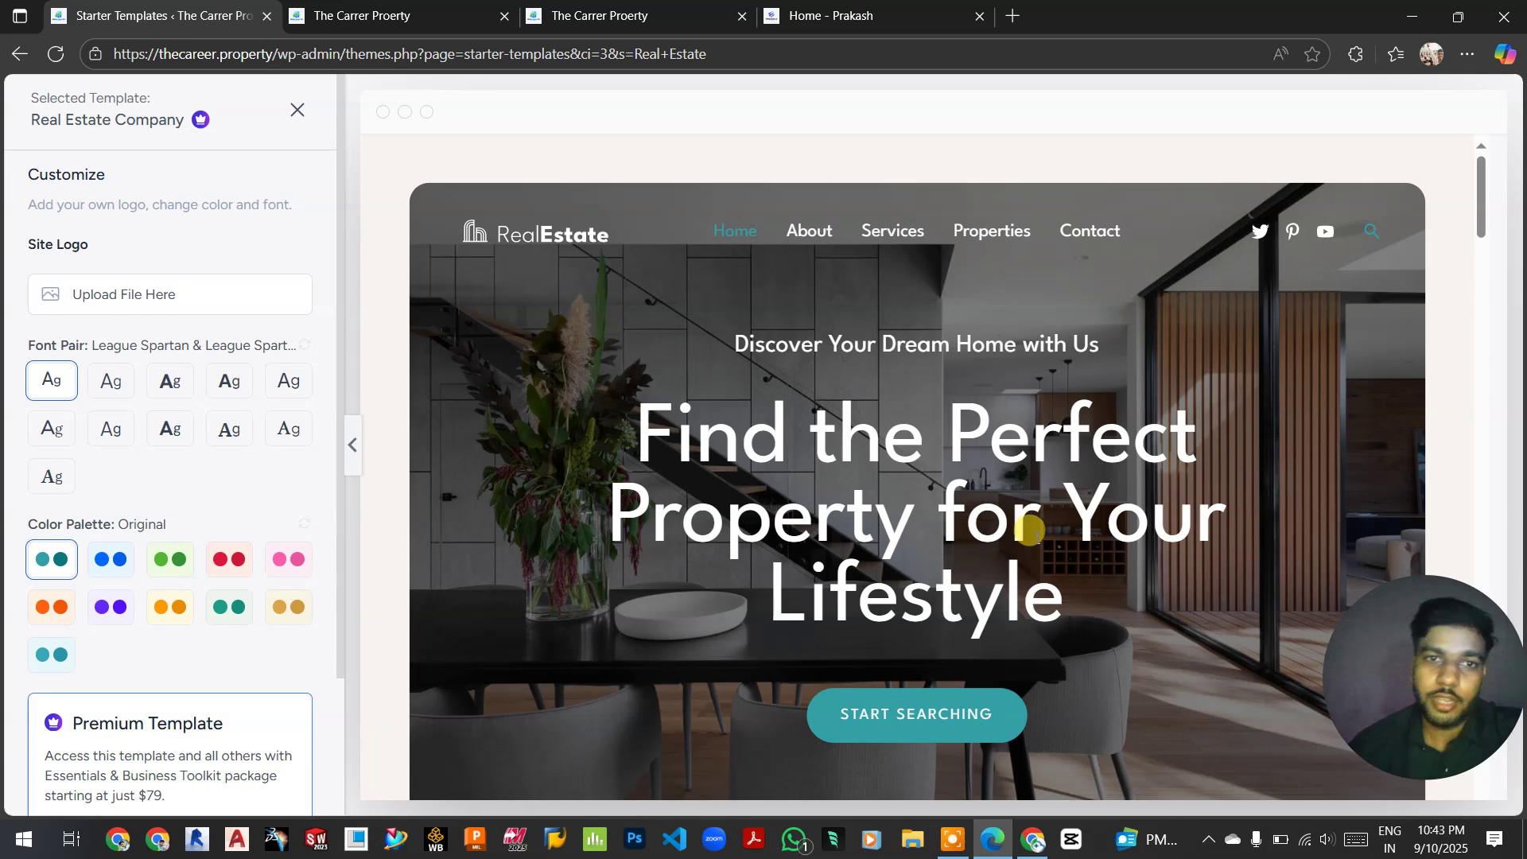
pyautogui.scroll(-3, 1358, 677)
pyautogui.scroll(-20, 835, 637)
pyautogui.scroll(-5, 947, 573)
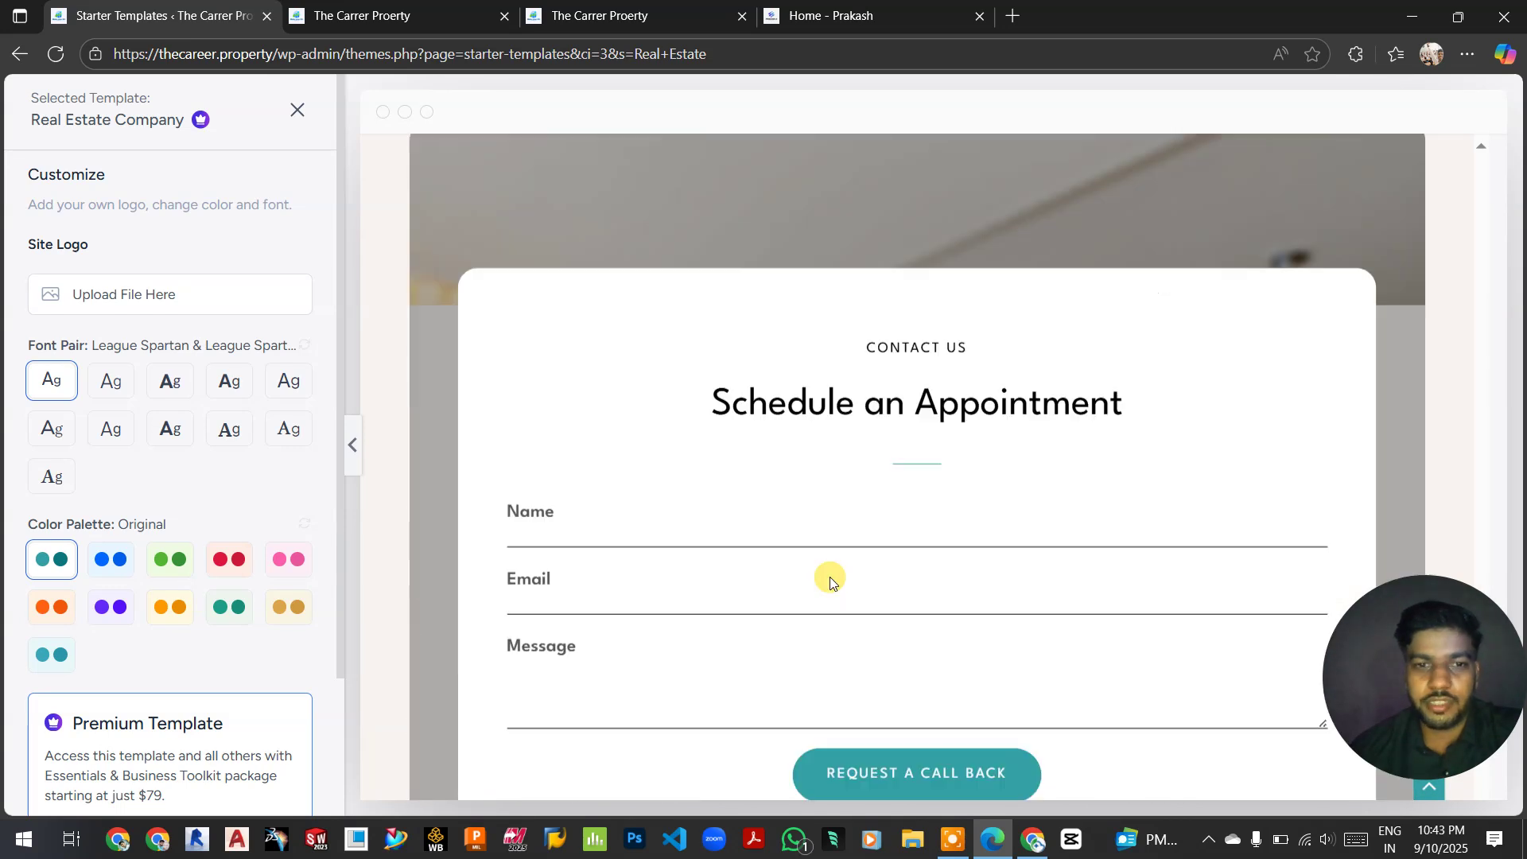
# Try the Style 1, Style 7 and Style 6 color palettes on the Real Estate Company template and check its premium access options
pyautogui.click(102, 565)
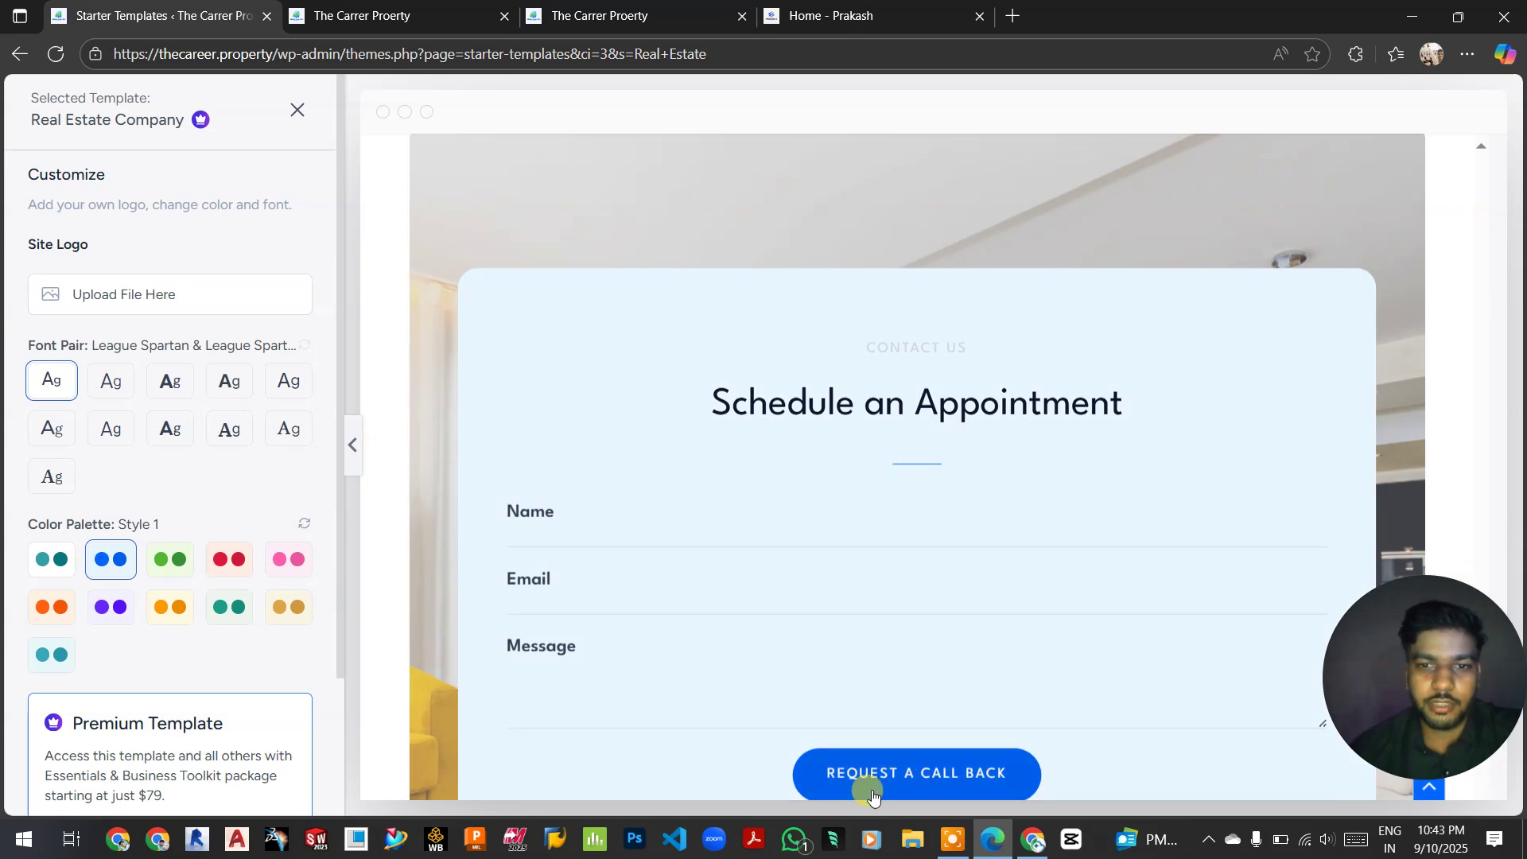
pyautogui.click(191, 620)
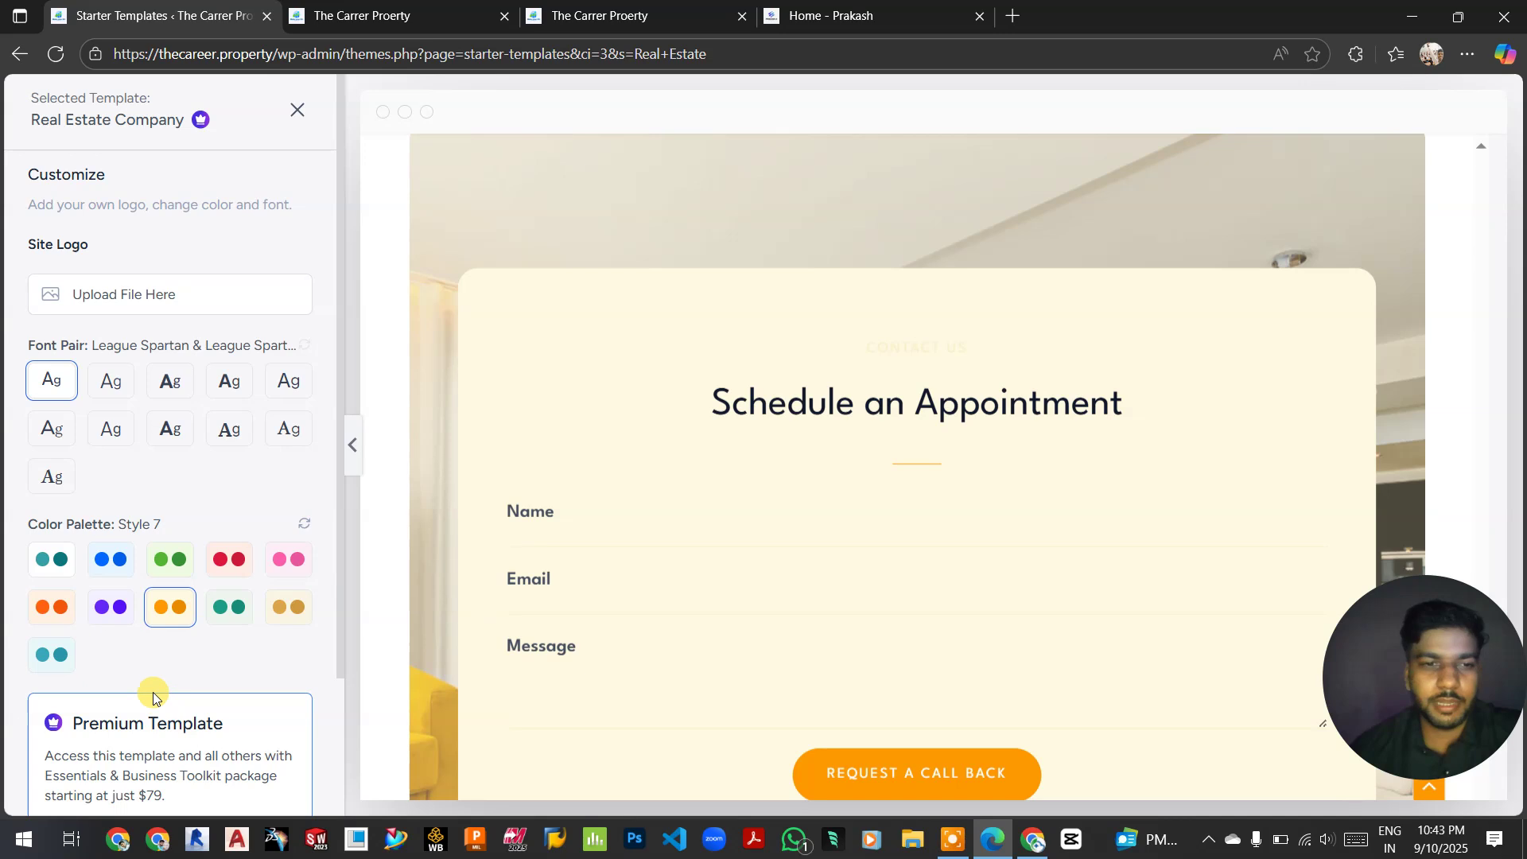
pyautogui.click(111, 607)
pyautogui.scroll(1, 981, 526)
pyautogui.scroll(15, 978, 525)
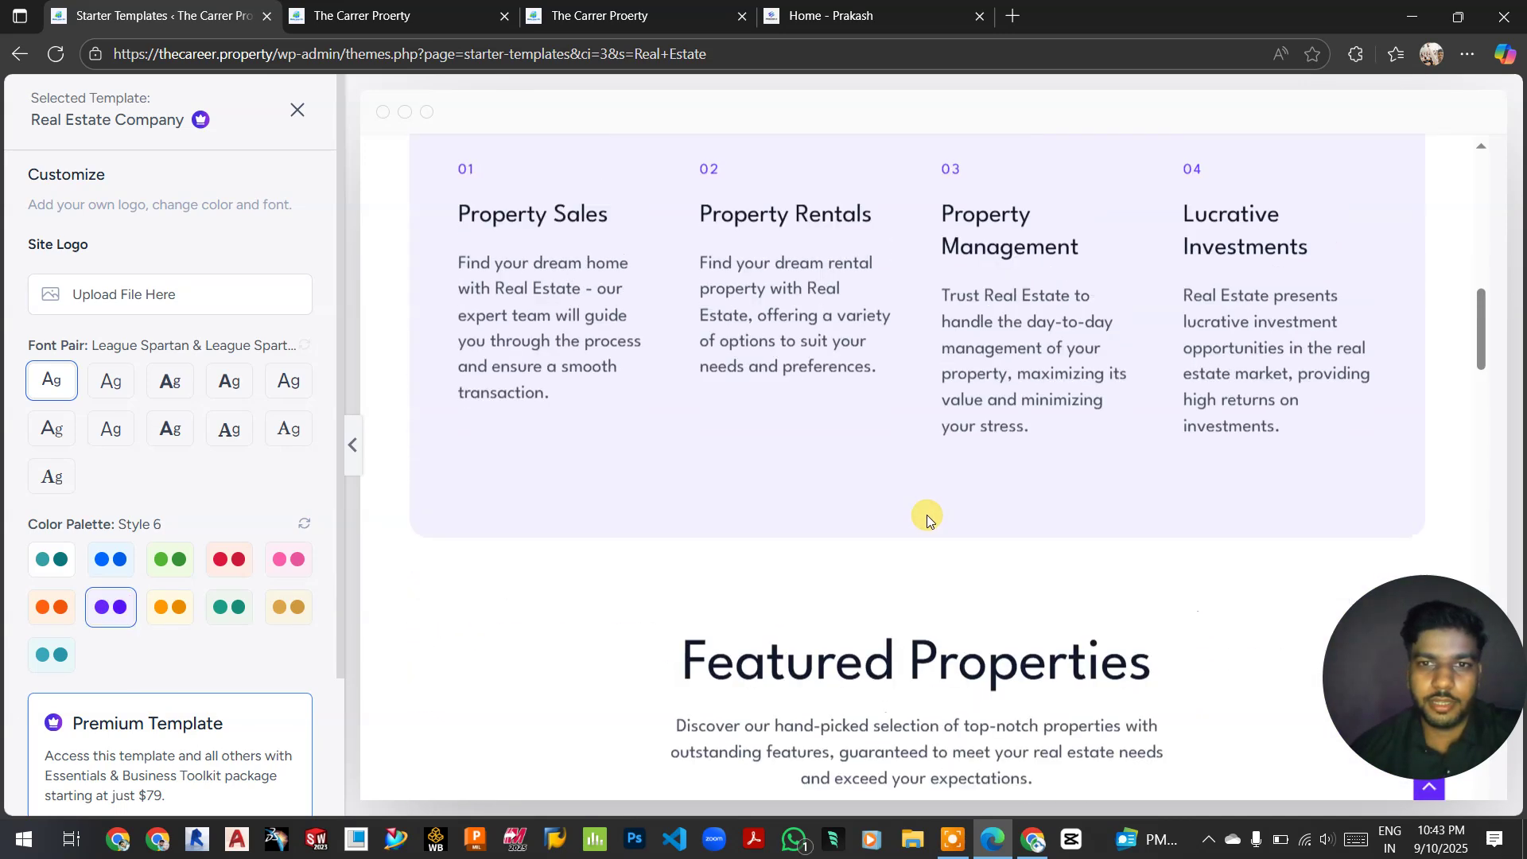
pyautogui.scroll(8, 925, 513)
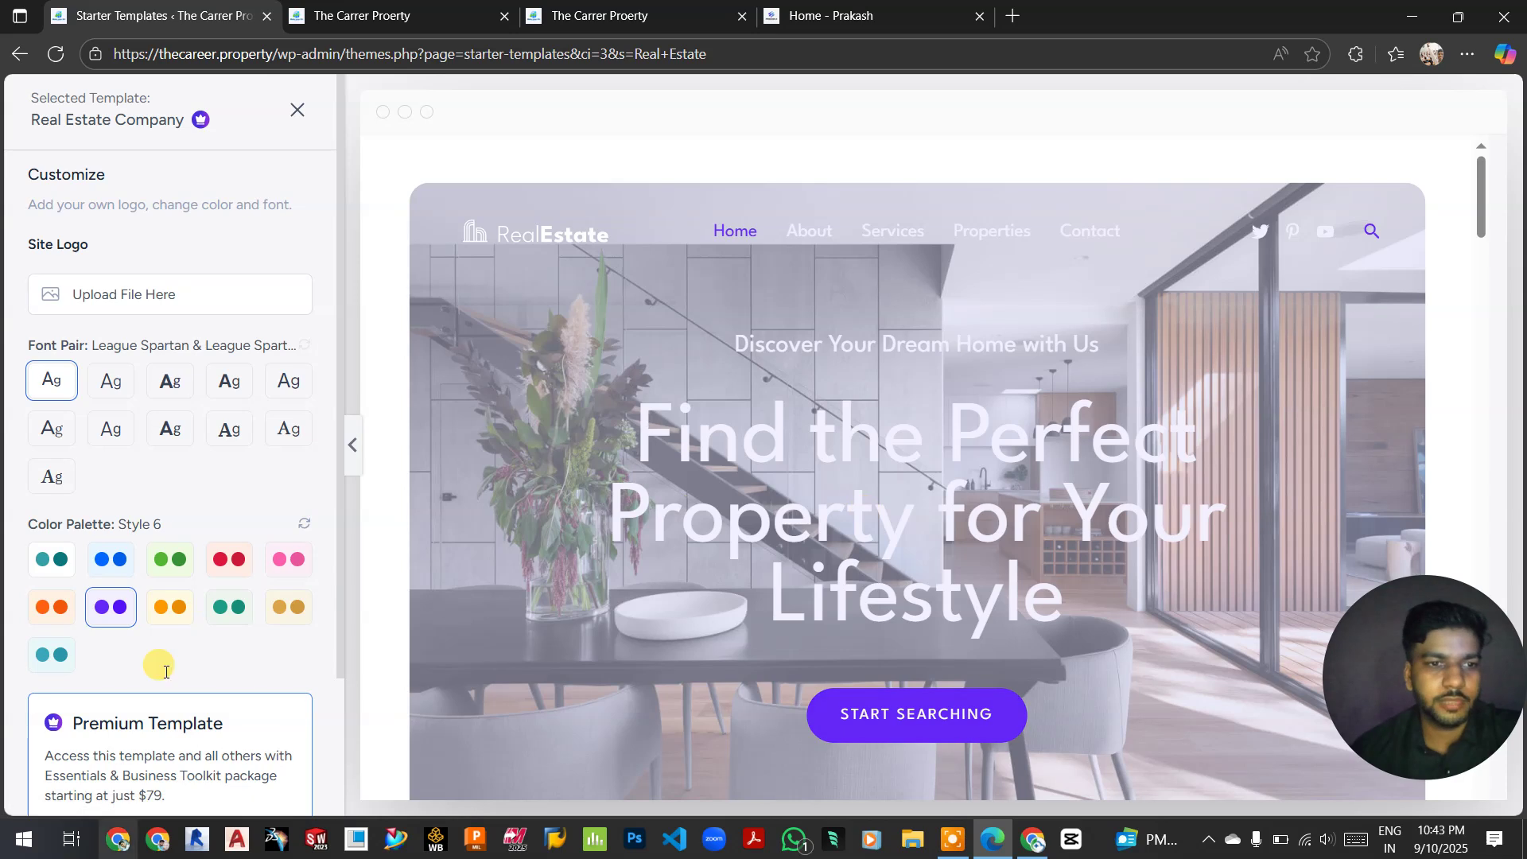
pyautogui.scroll(-2, 140, 812)
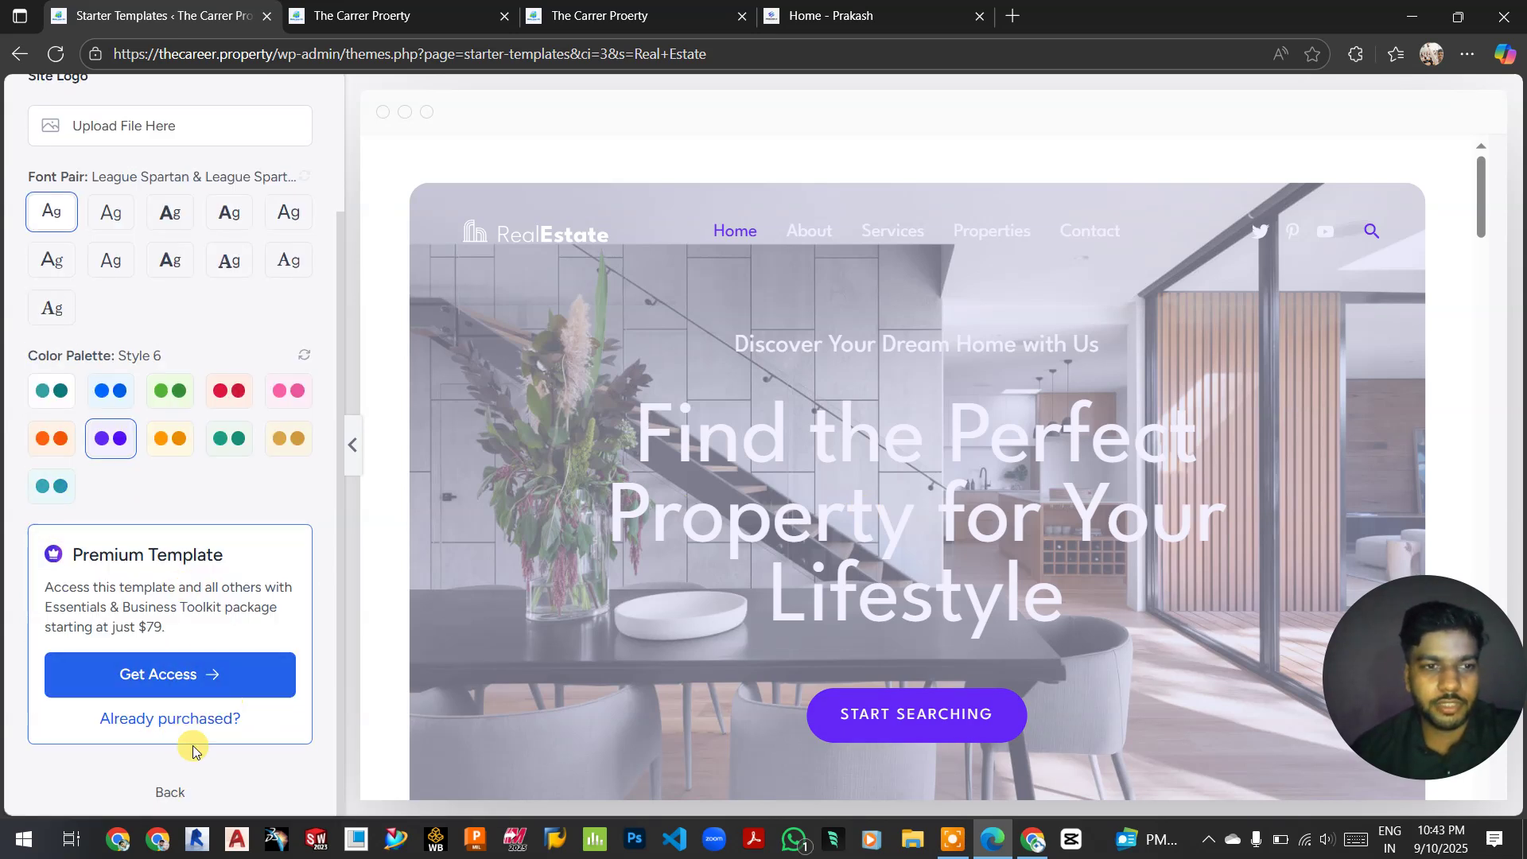
pyautogui.scroll(2, 221, 574)
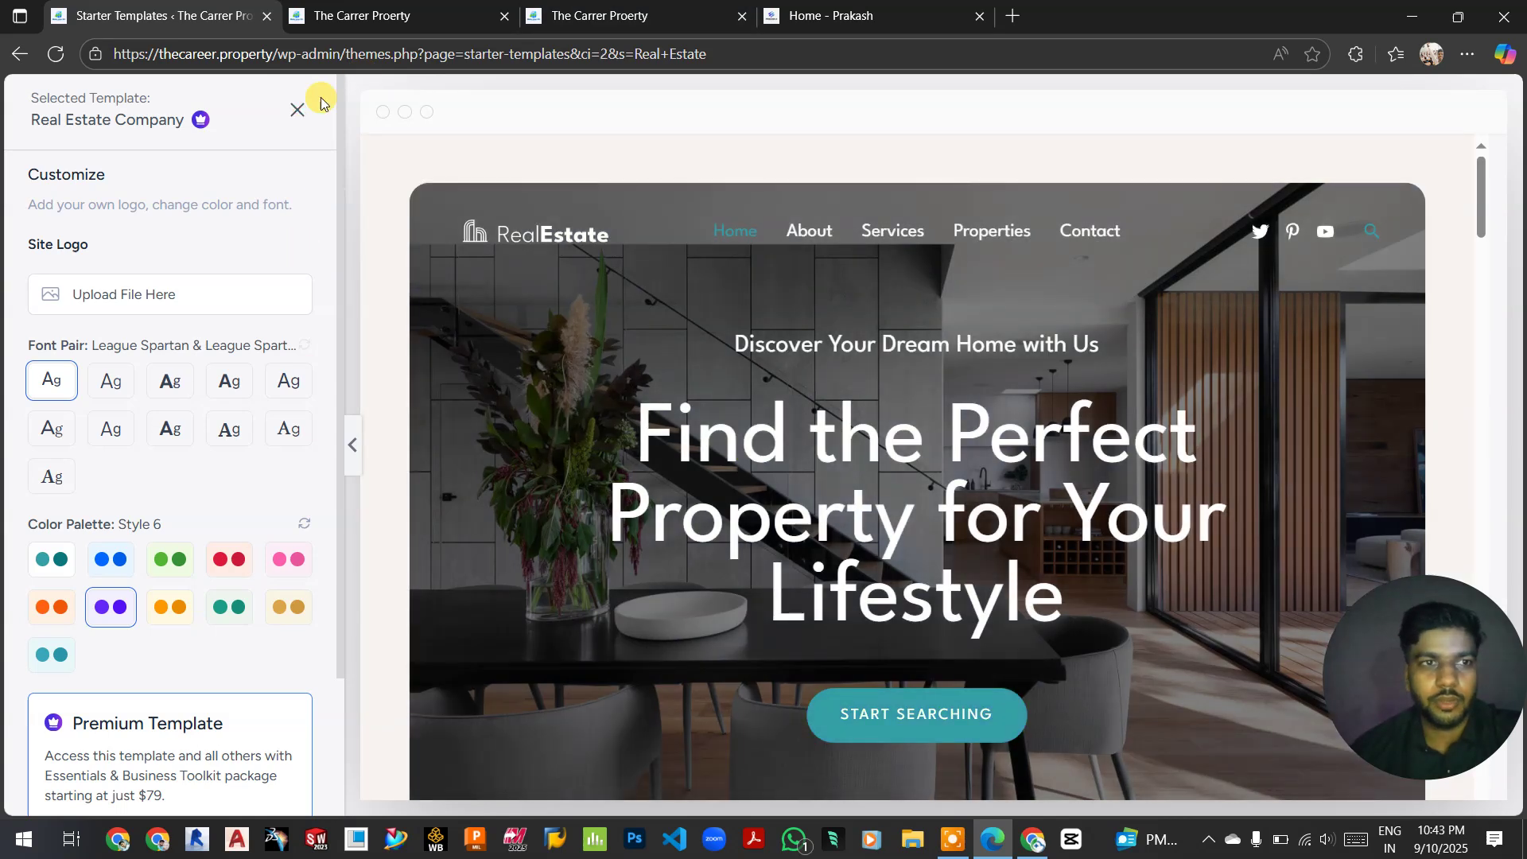
# Close the Real Estate Company preview, browse the other Real Estate starter templates and open the Interior Designer template
pyautogui.click(297, 109)
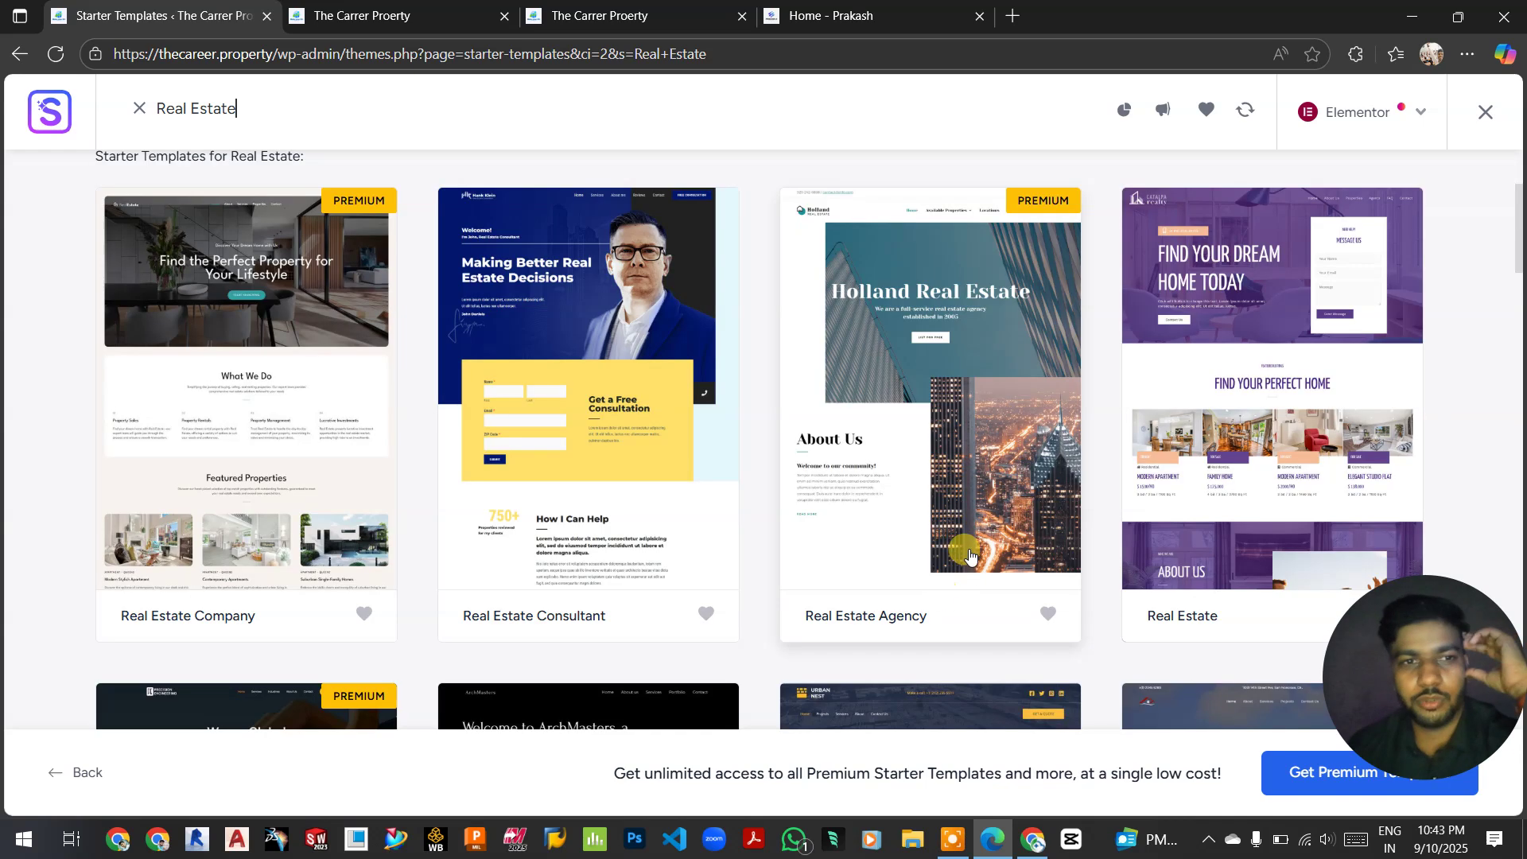
pyautogui.scroll(-1, 422, 245)
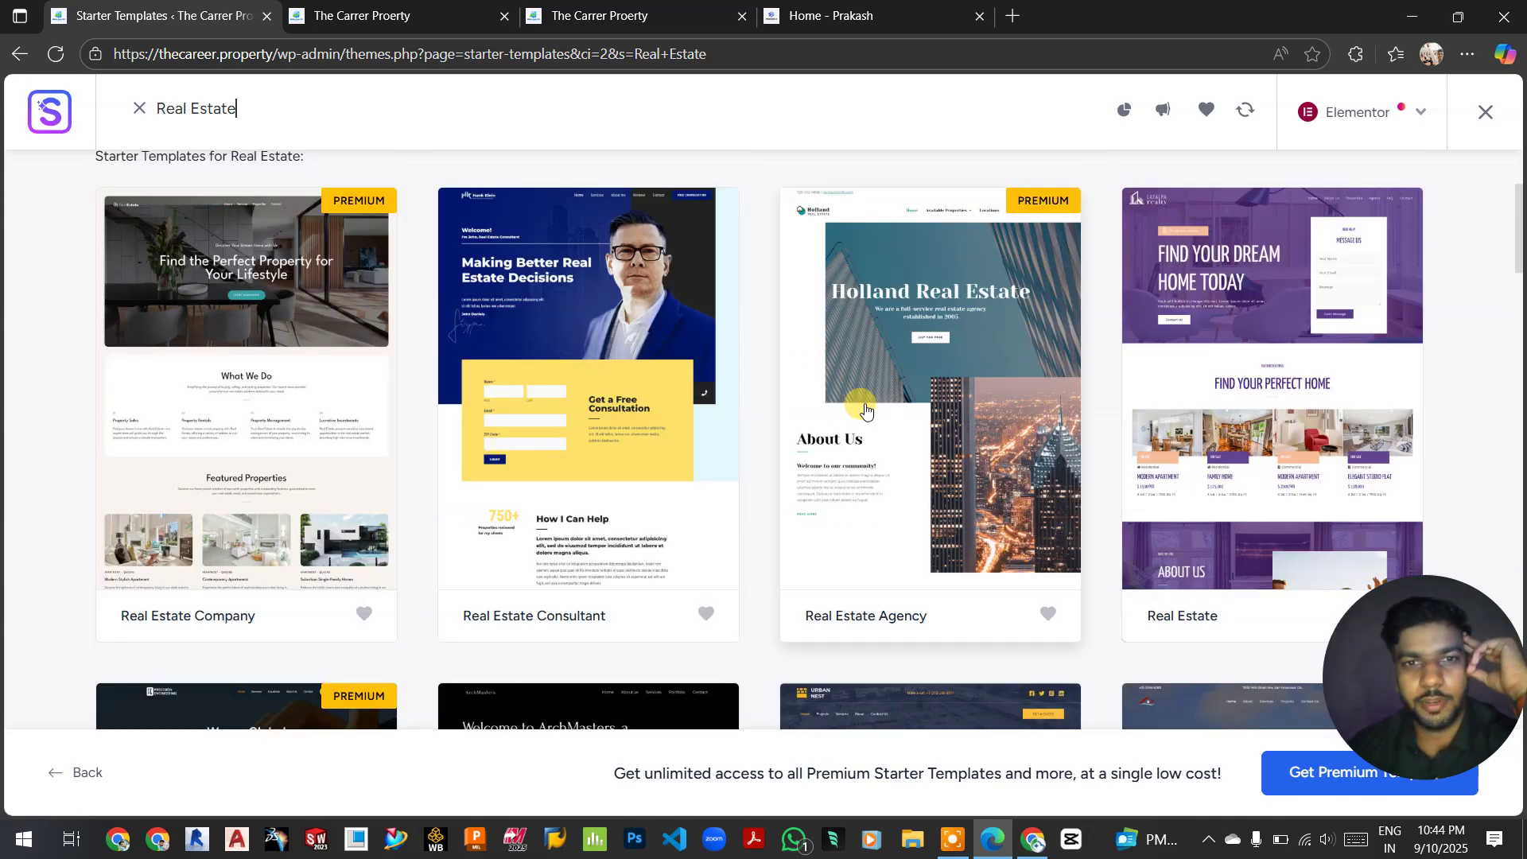
pyautogui.scroll(-4, 838, 466)
pyautogui.scroll(-1, 795, 505)
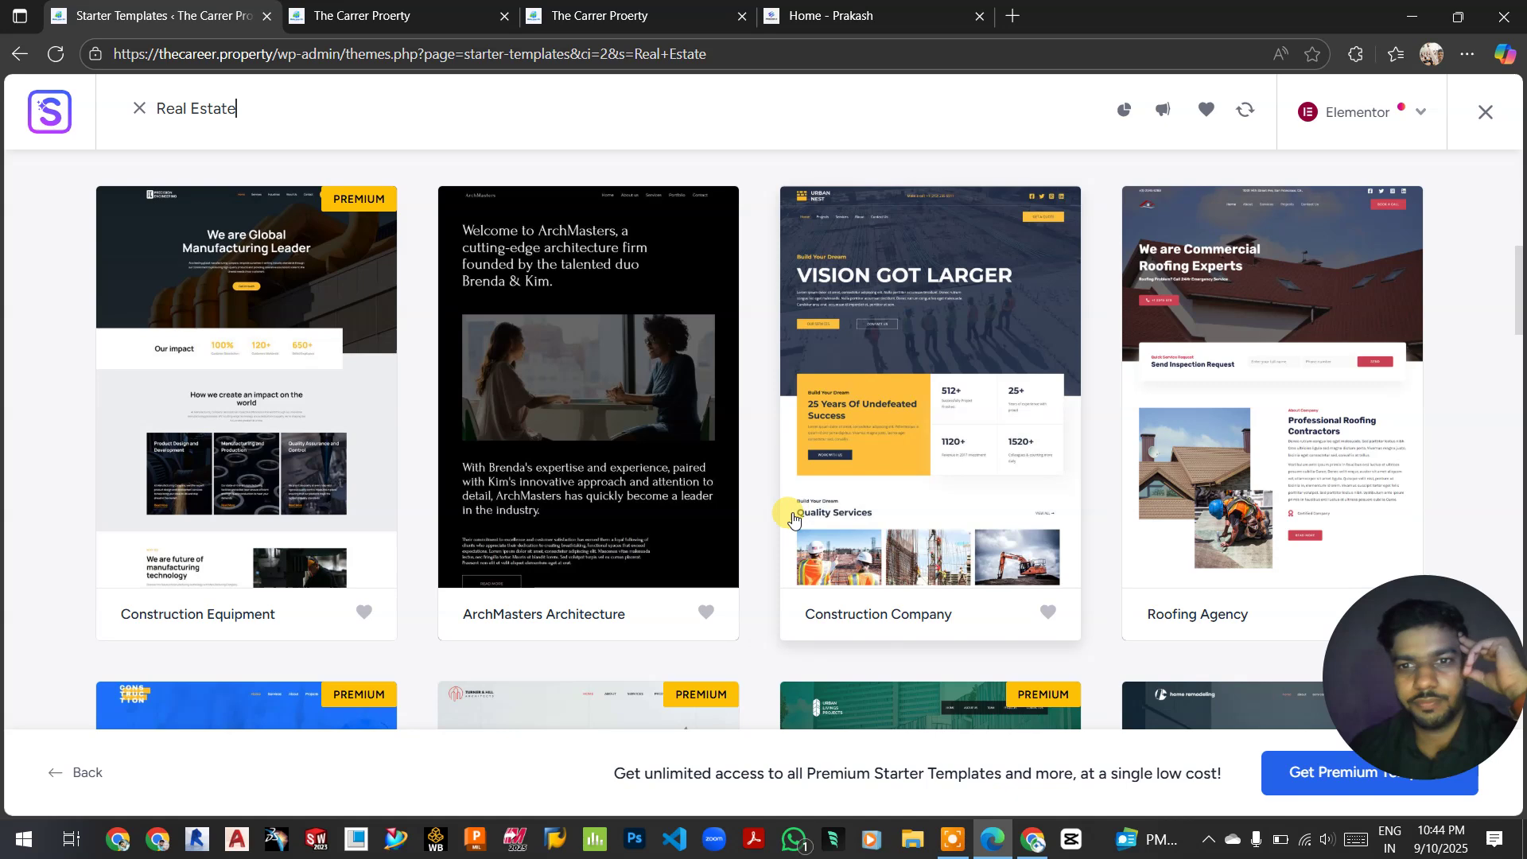
pyautogui.scroll(1, 793, 519)
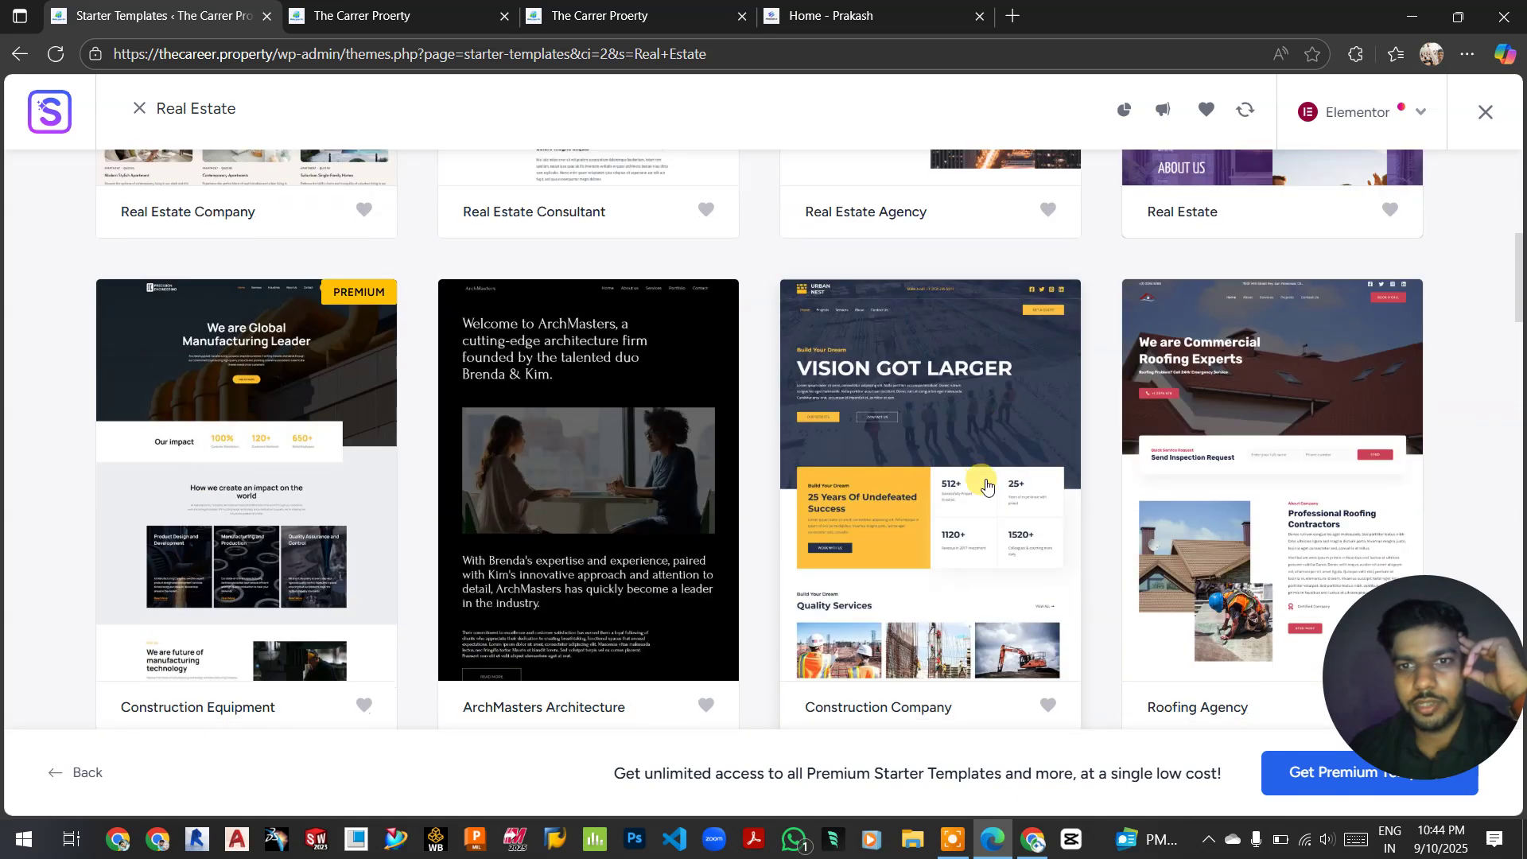
pyautogui.scroll(-2, 987, 481)
pyautogui.scroll(-5, 986, 485)
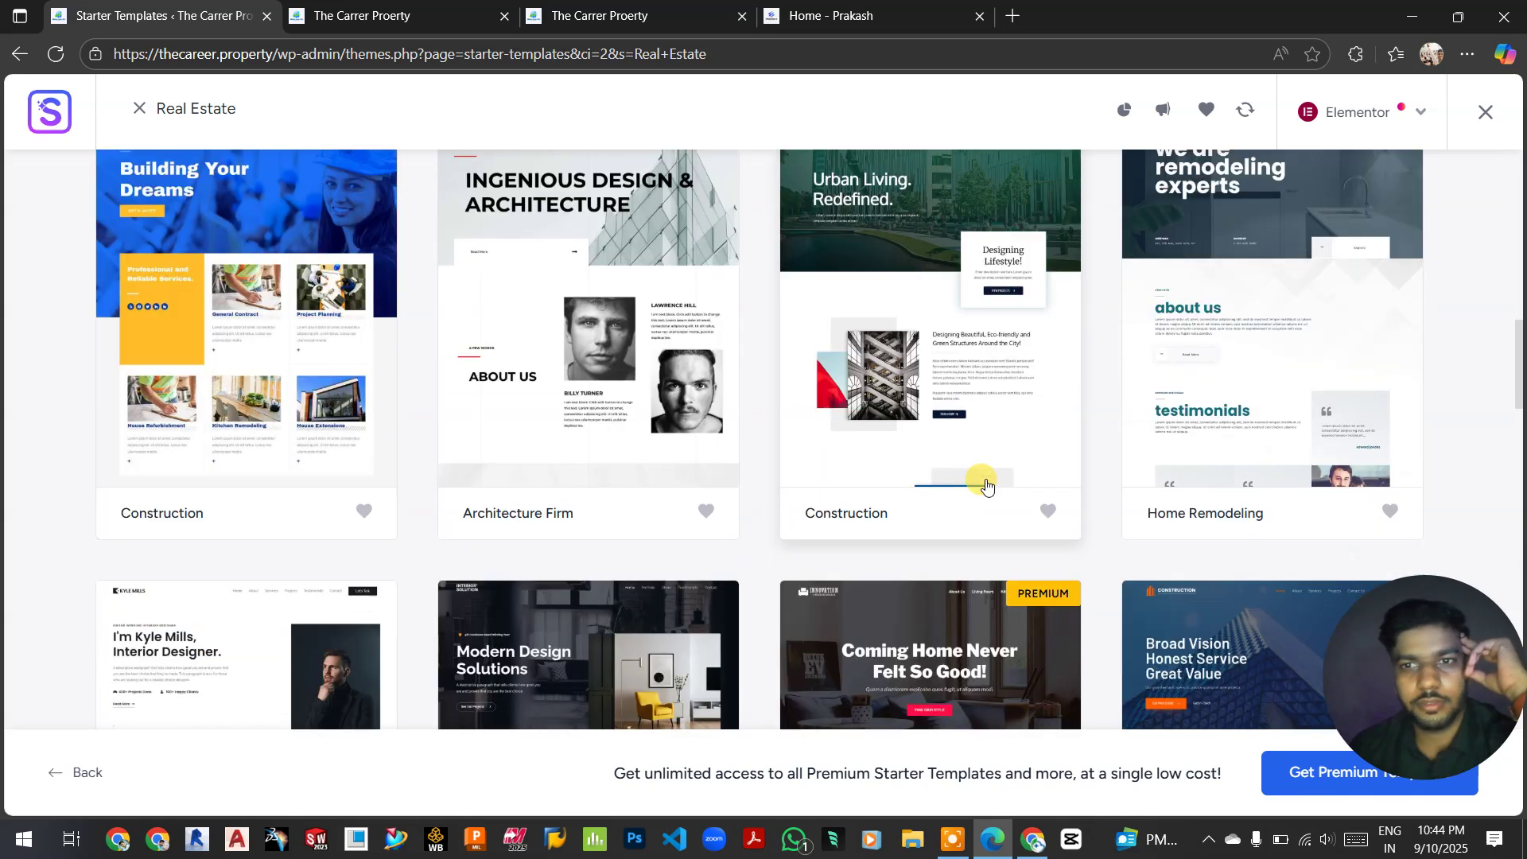
pyautogui.scroll(2, 986, 485)
pyautogui.scroll(-5, 986, 485)
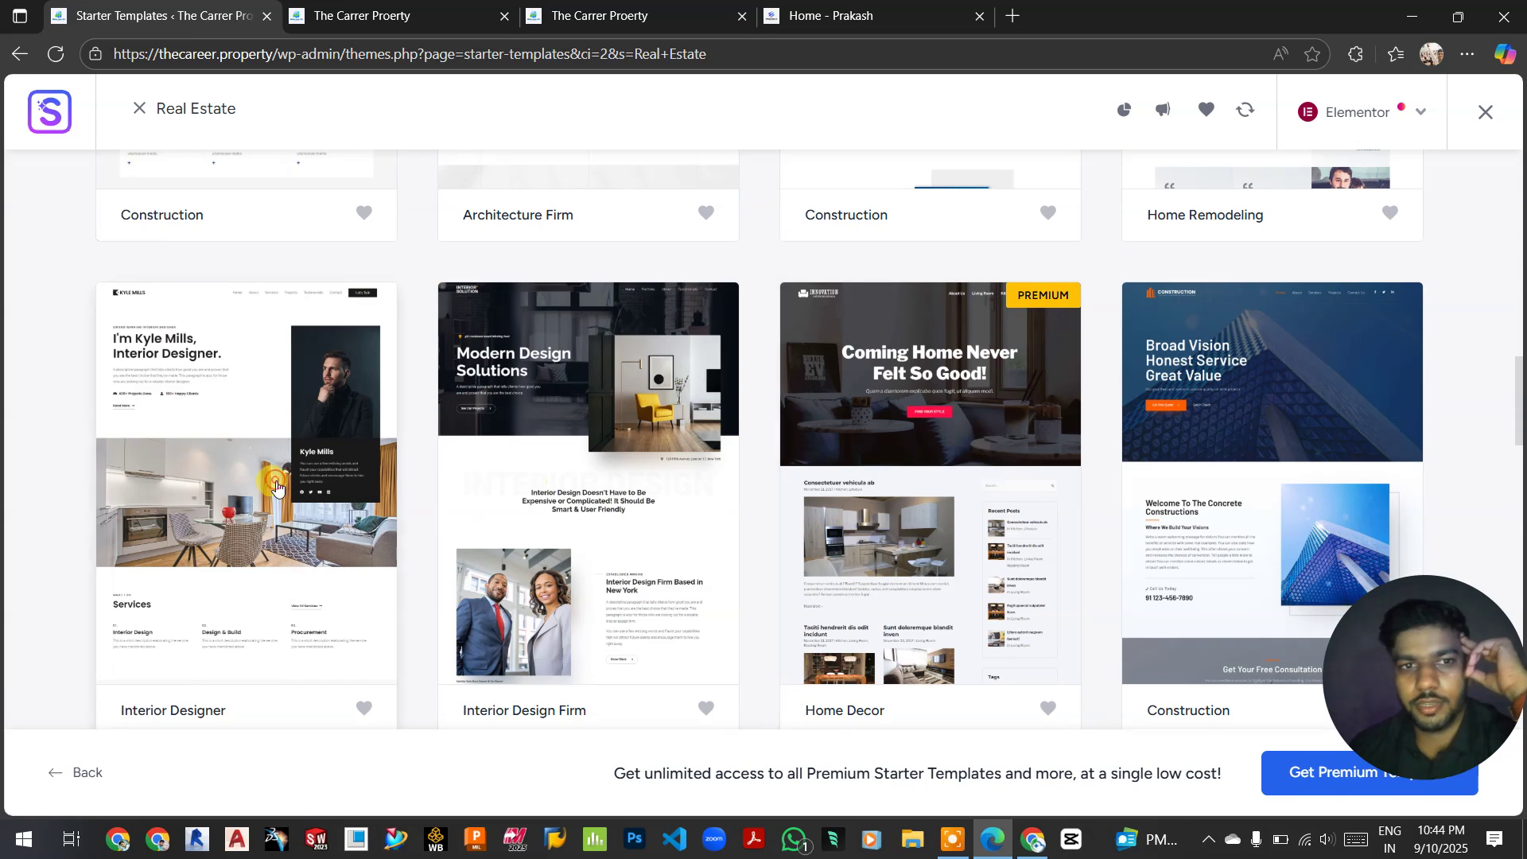
pyautogui.click(278, 484)
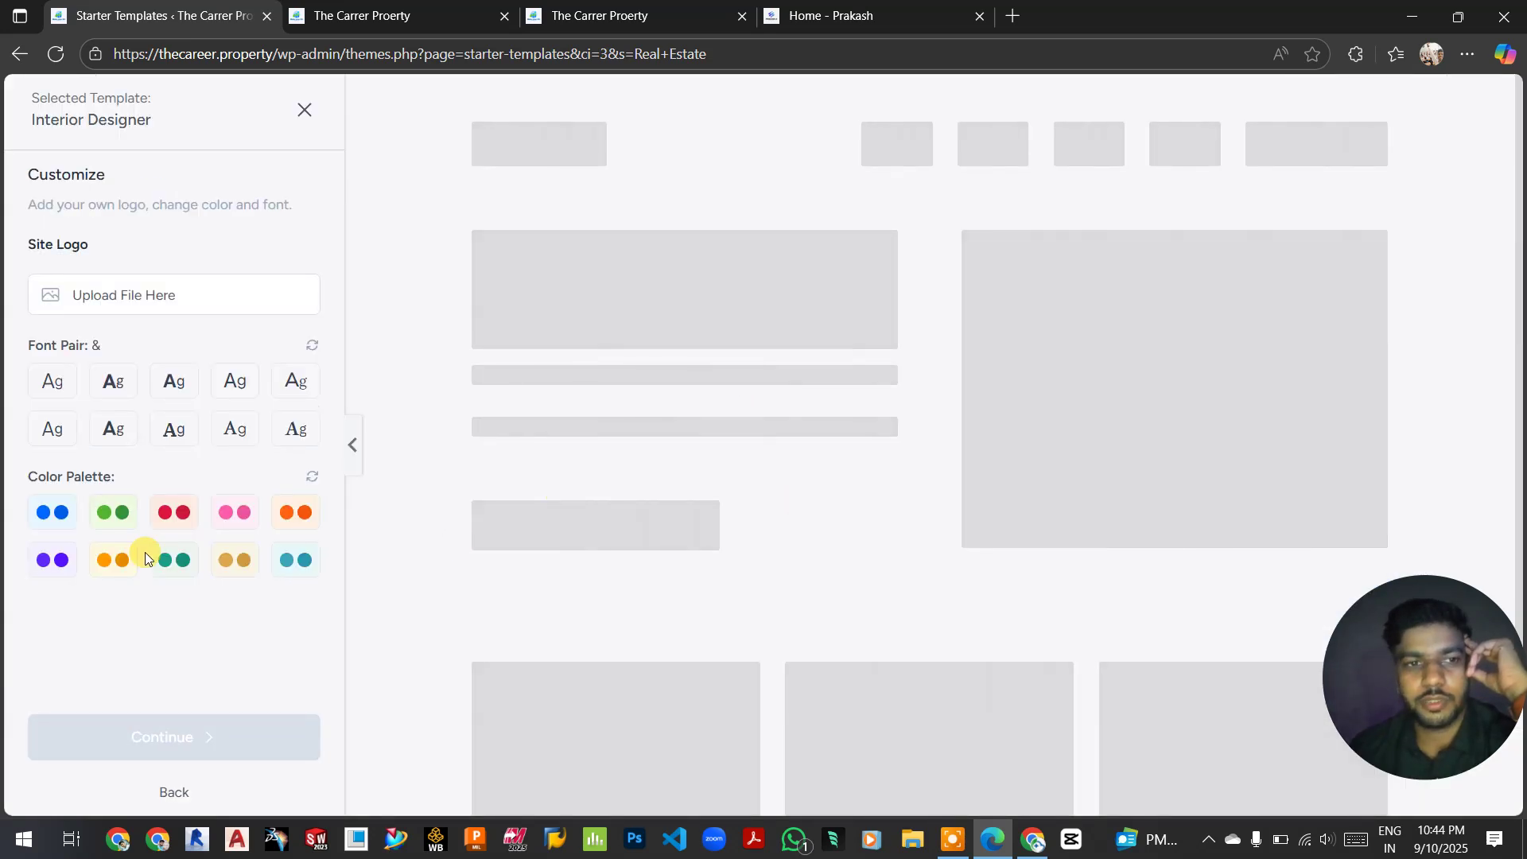
# Compare the Style 6 and Style 1 color palettes on the Interior Designer preview and continue with Style 6
pyautogui.click(107, 606)
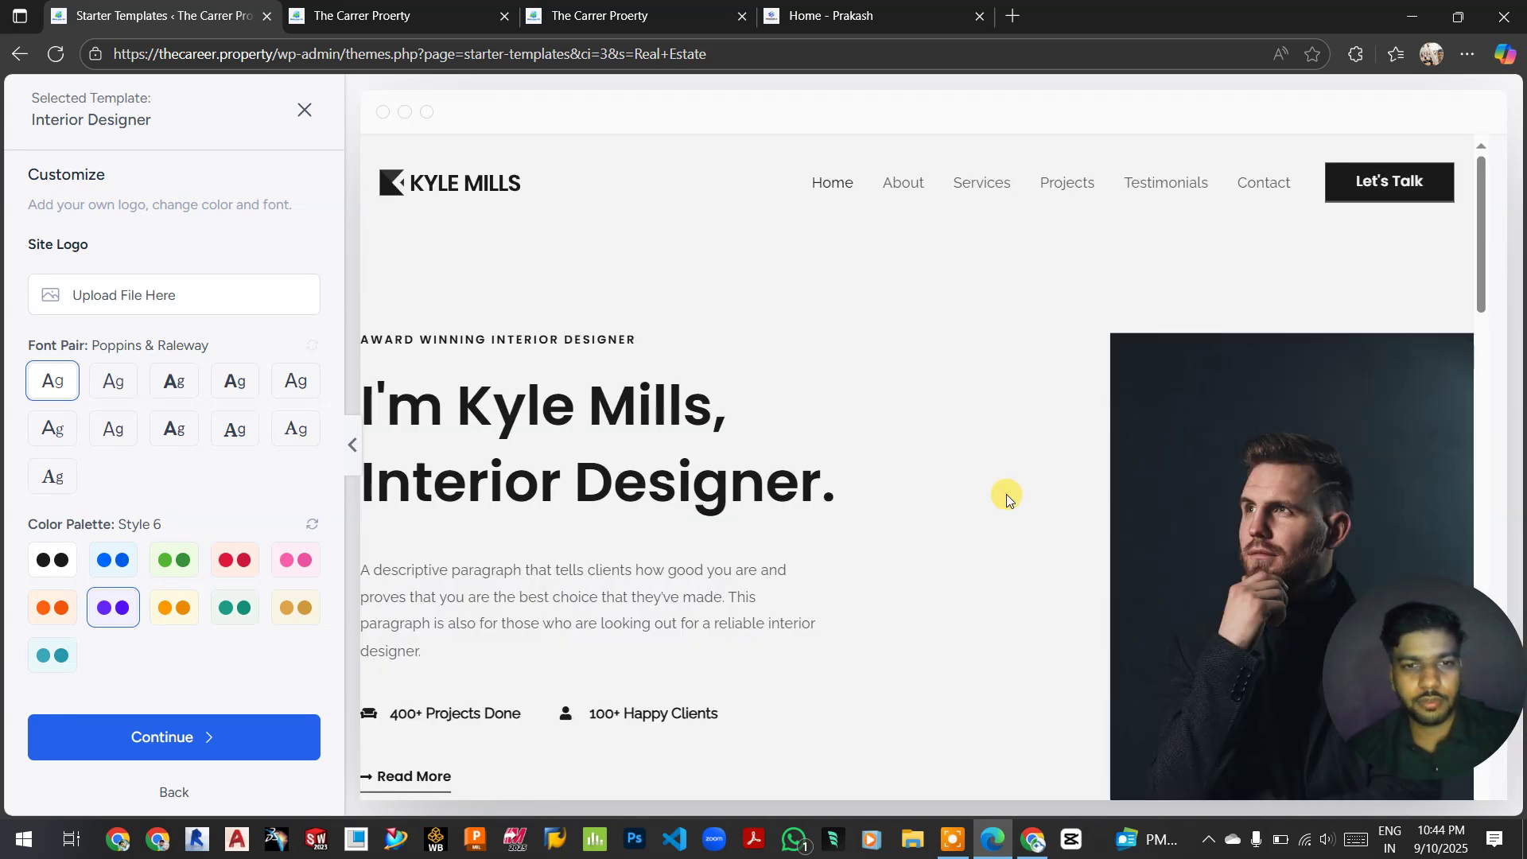
pyautogui.scroll(-15, 989, 535)
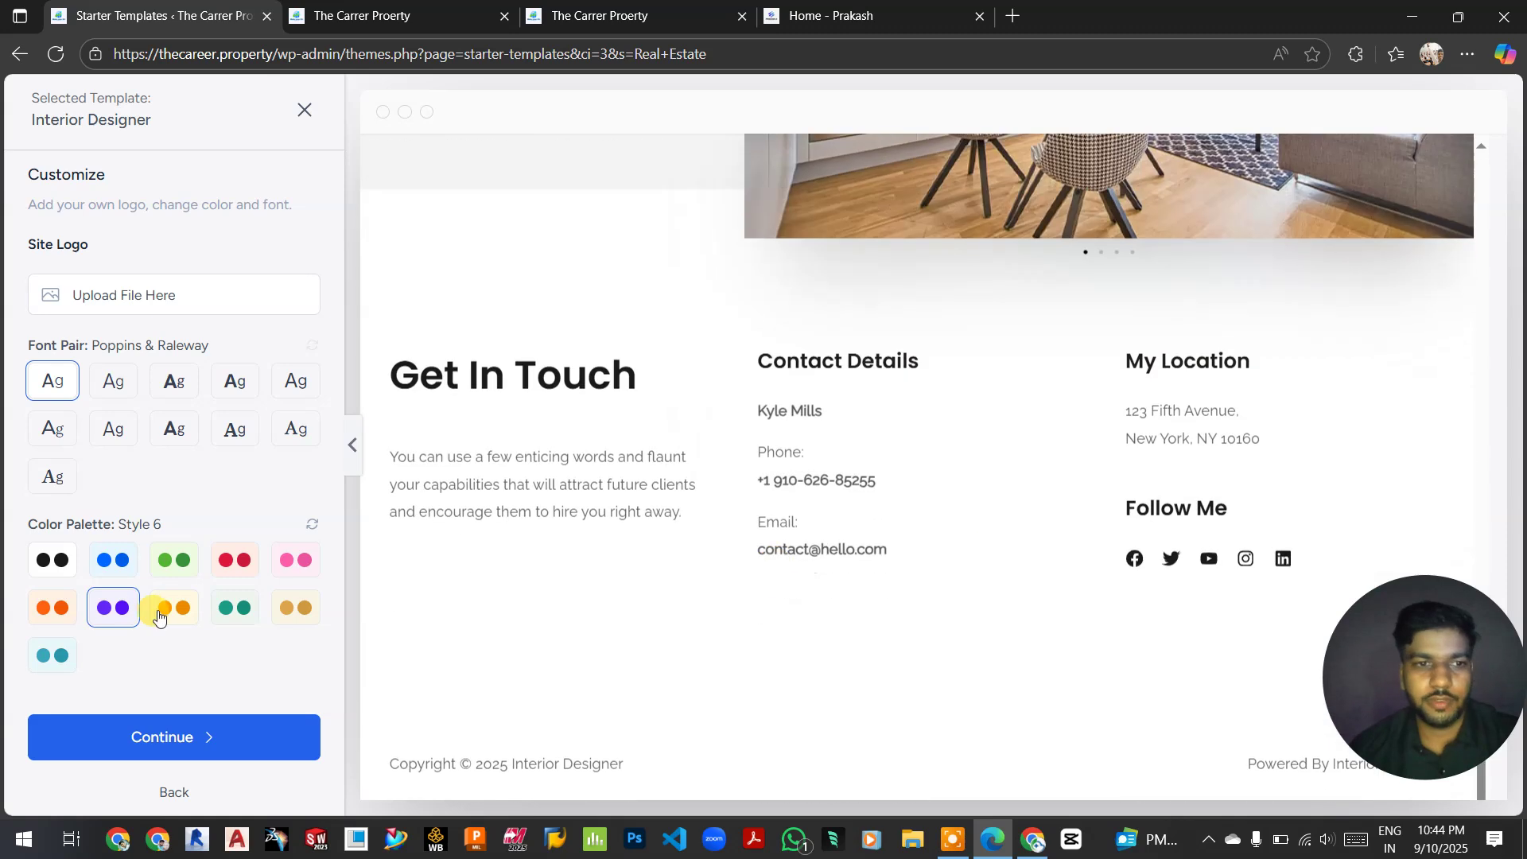
pyautogui.scroll(15, 843, 405)
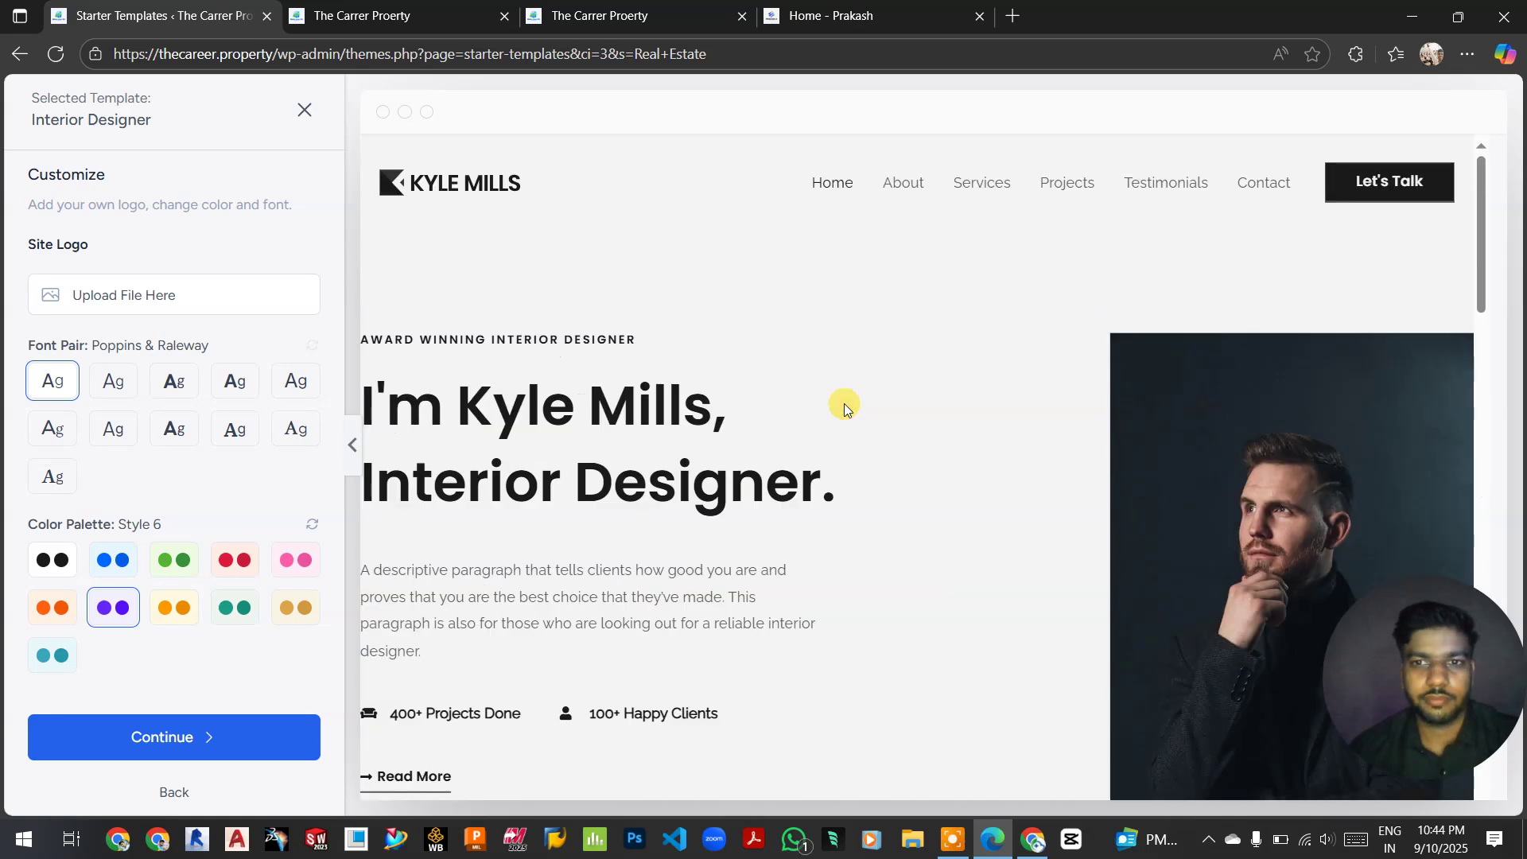
pyautogui.click(99, 567)
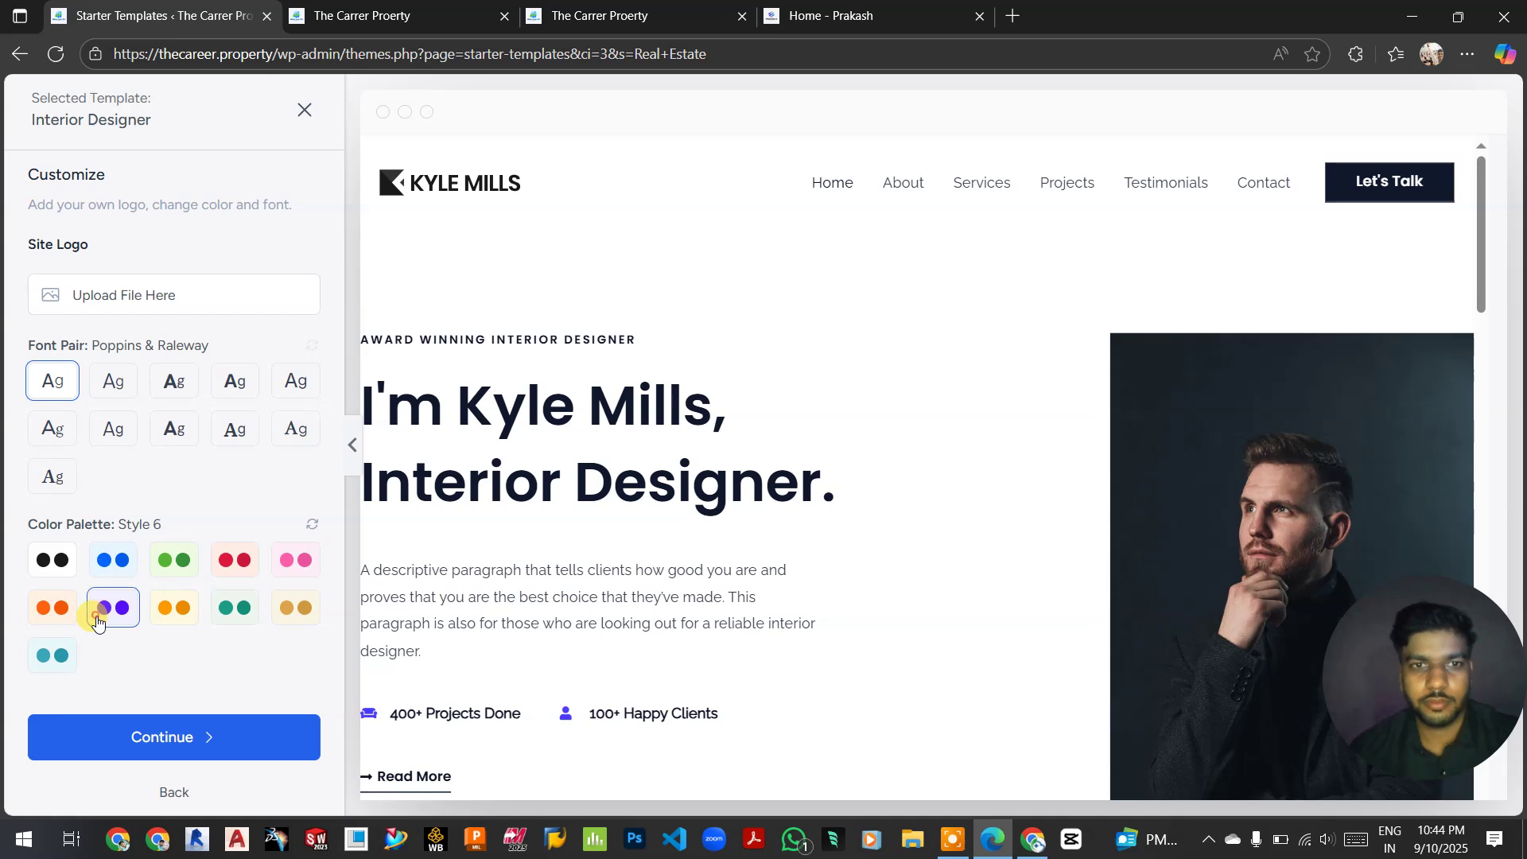
pyautogui.scroll(-3, 424, 445)
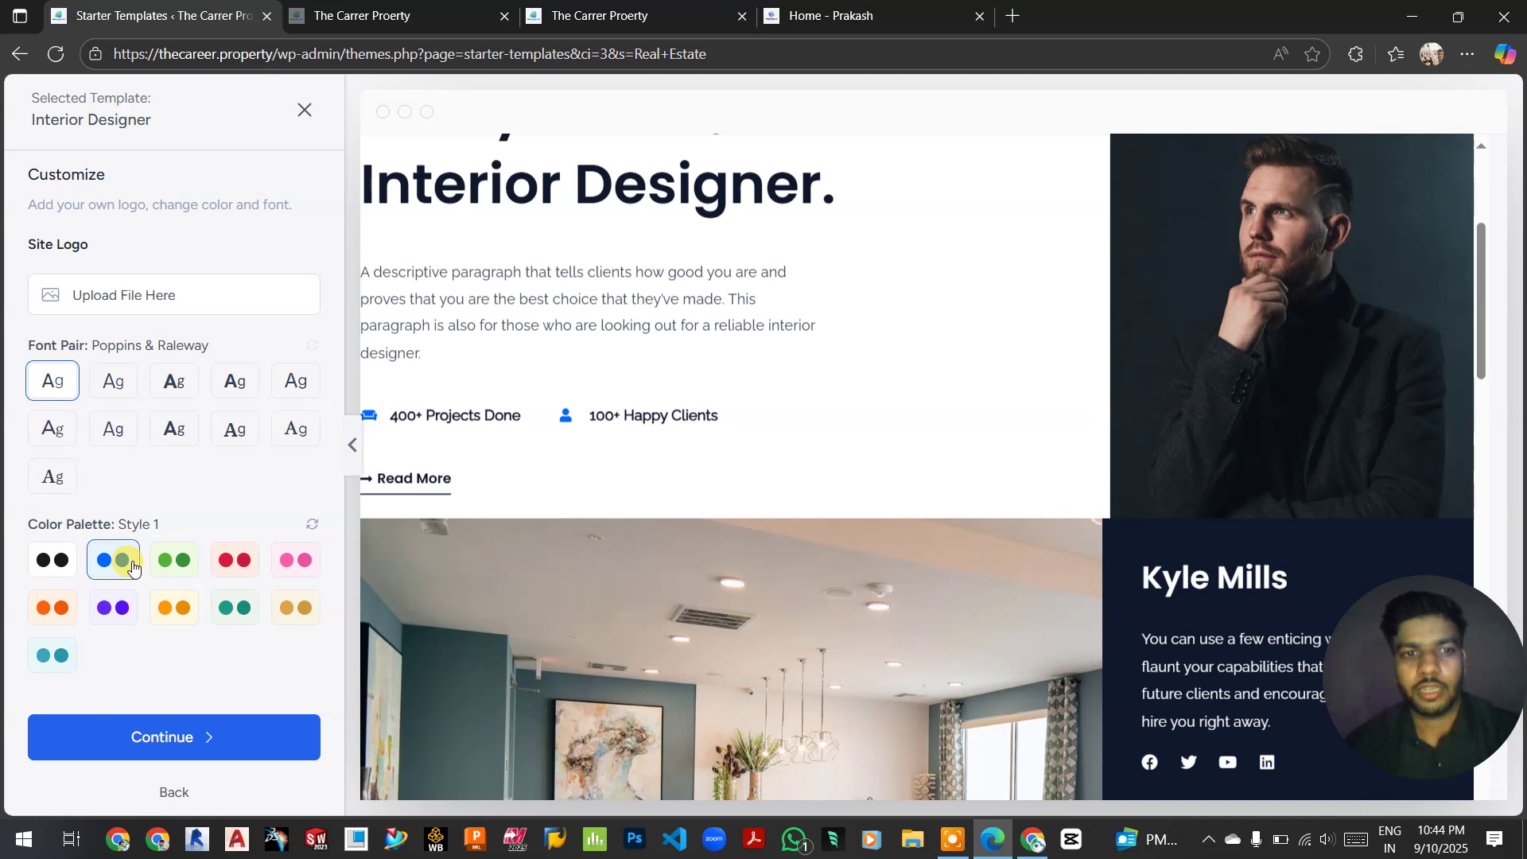
pyautogui.click(114, 608)
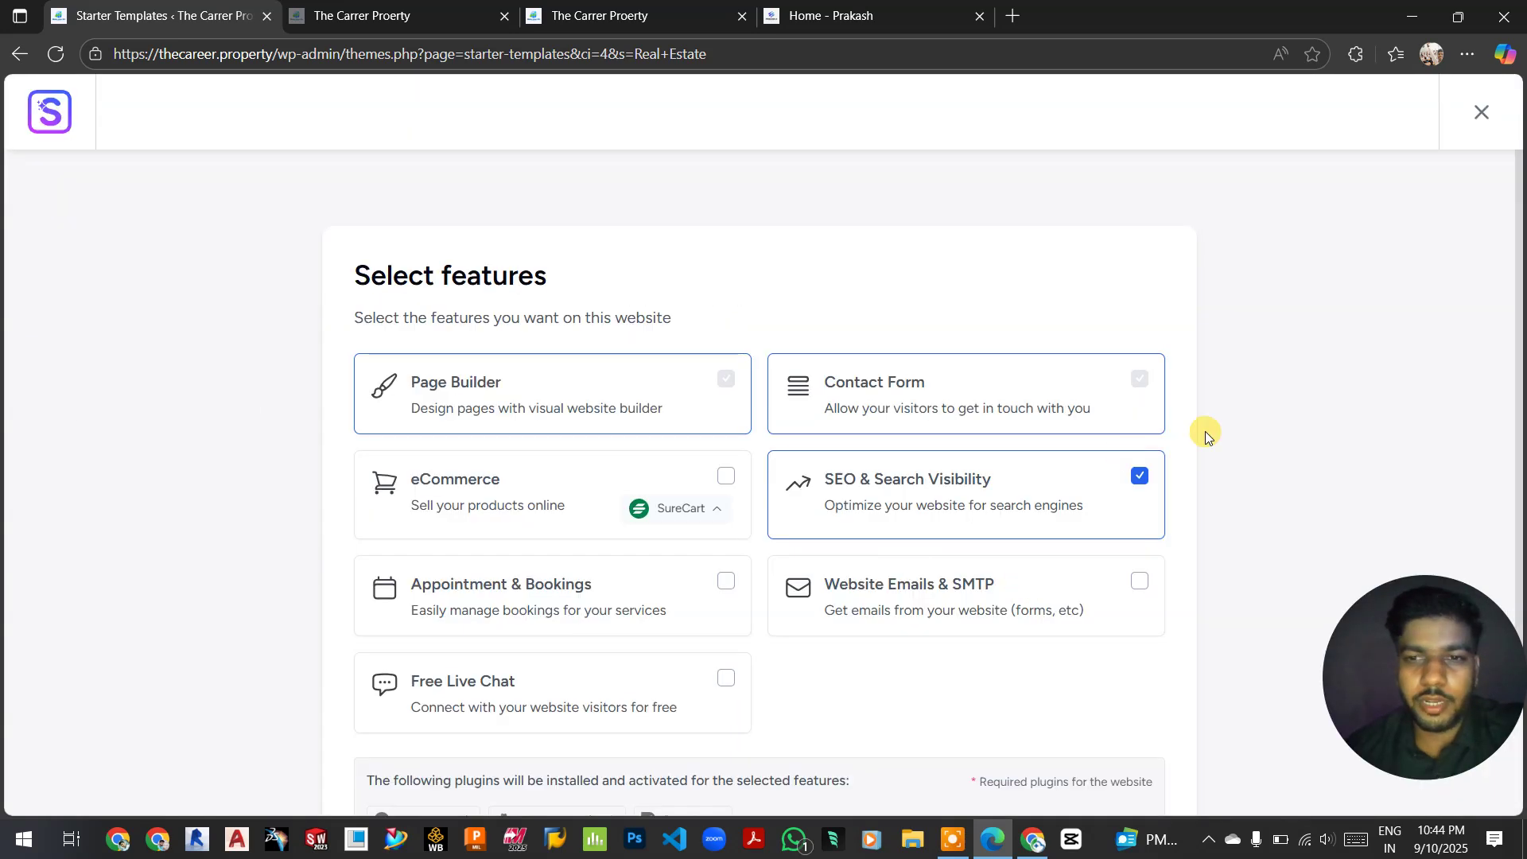
# Deselect the SEO & Search Visibility feature and review the remaining optional features and required plugins
pyautogui.click(1139, 477)
pyautogui.scroll(-3, 594, 397)
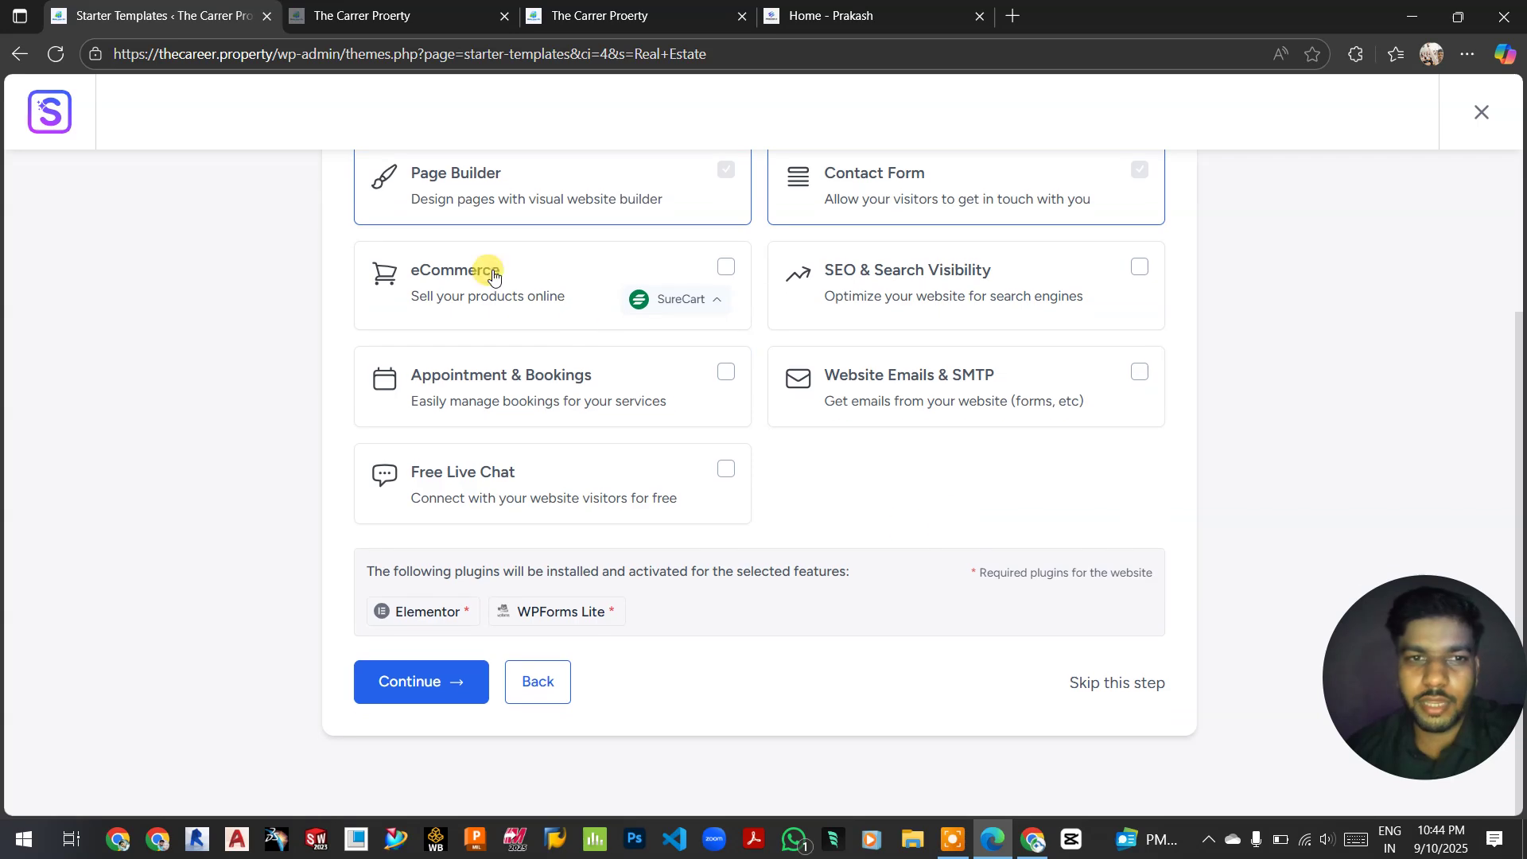
pyautogui.scroll(2, 410, 413)
pyautogui.scroll(-2, 511, 706)
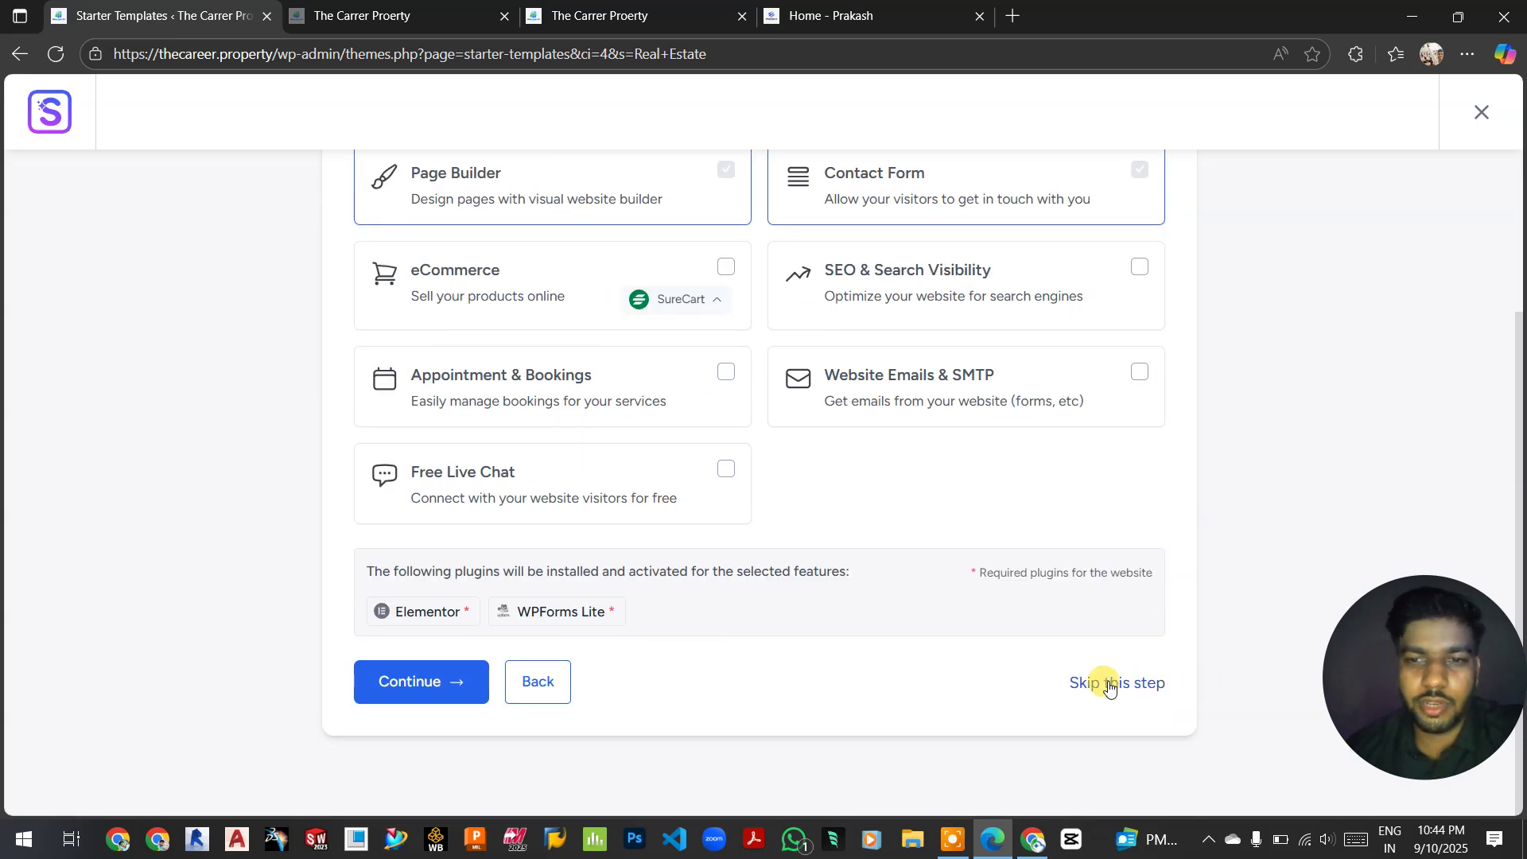
# Skip the feature selection and submit the website build without keeping existing data
pyautogui.click(1110, 684)
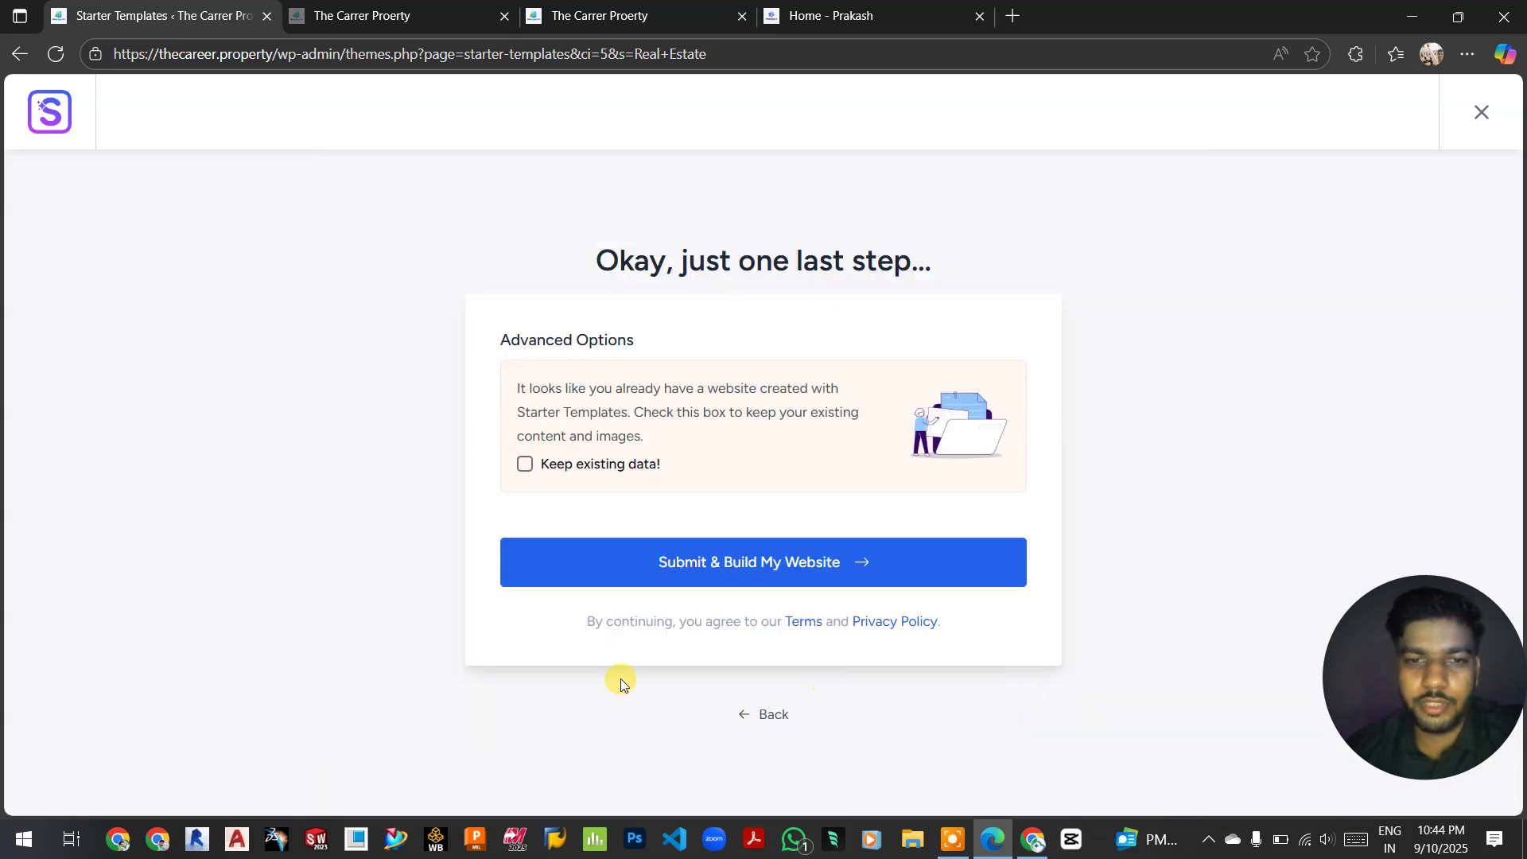
pyautogui.click(528, 464)
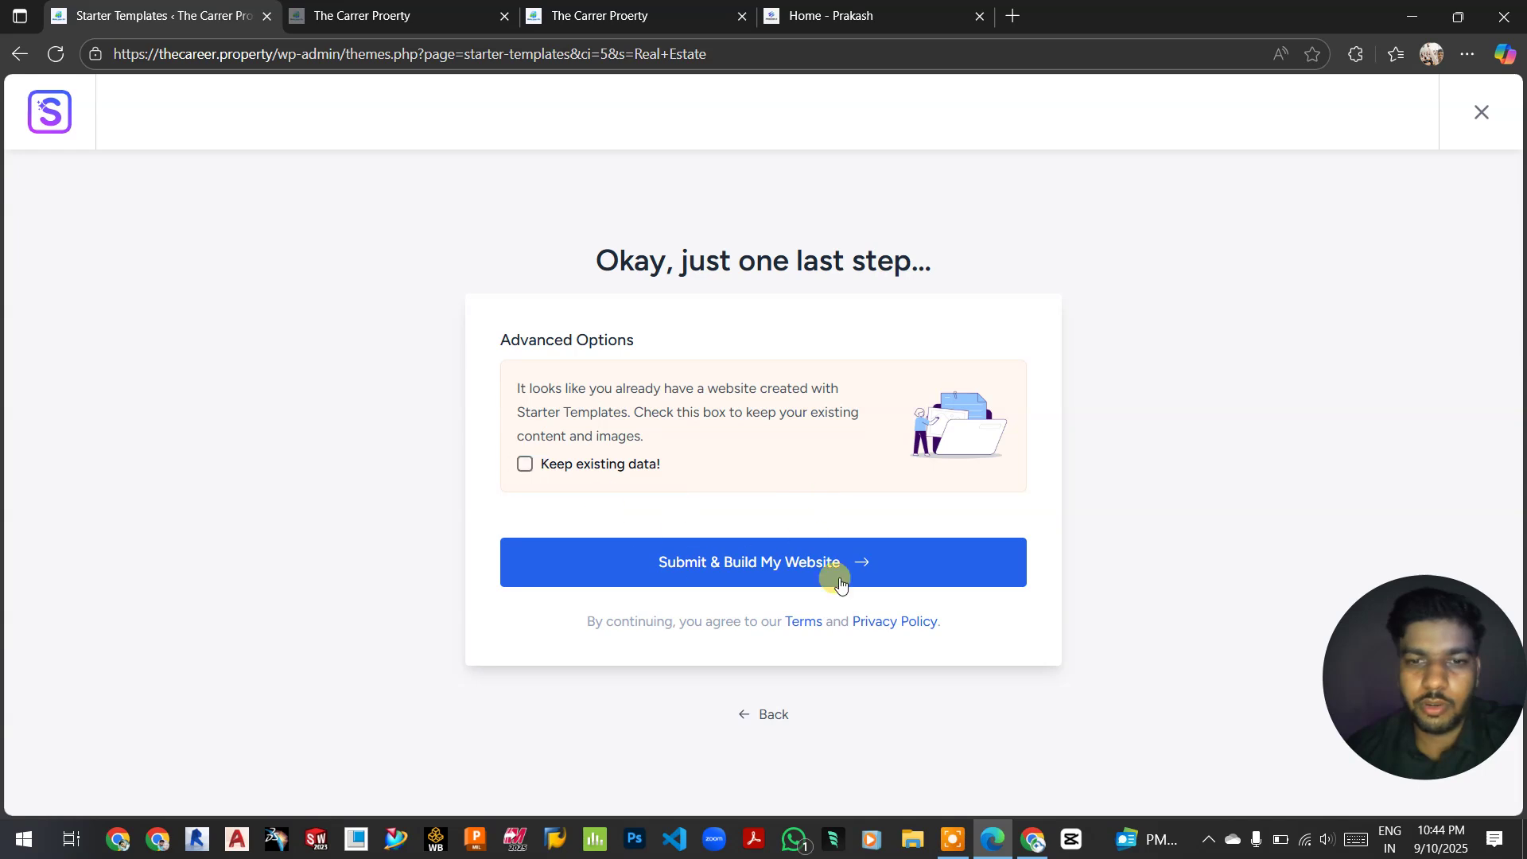
pyautogui.click(800, 576)
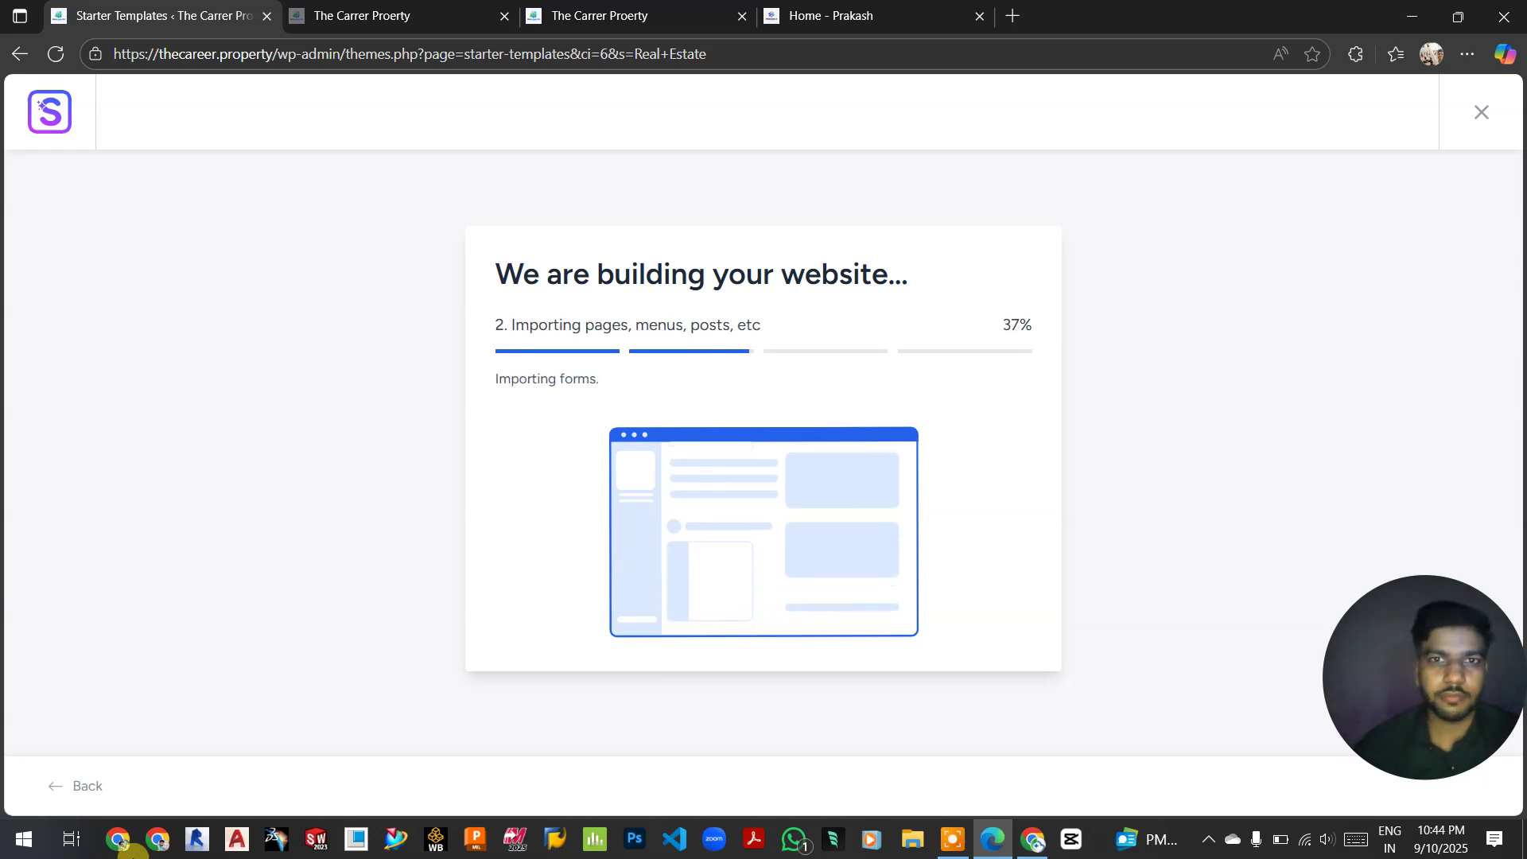
# Look over the TheWorkPlace sample site in its open tab, close that tab and return to the Starter Templates build
pyautogui.click(867, 16)
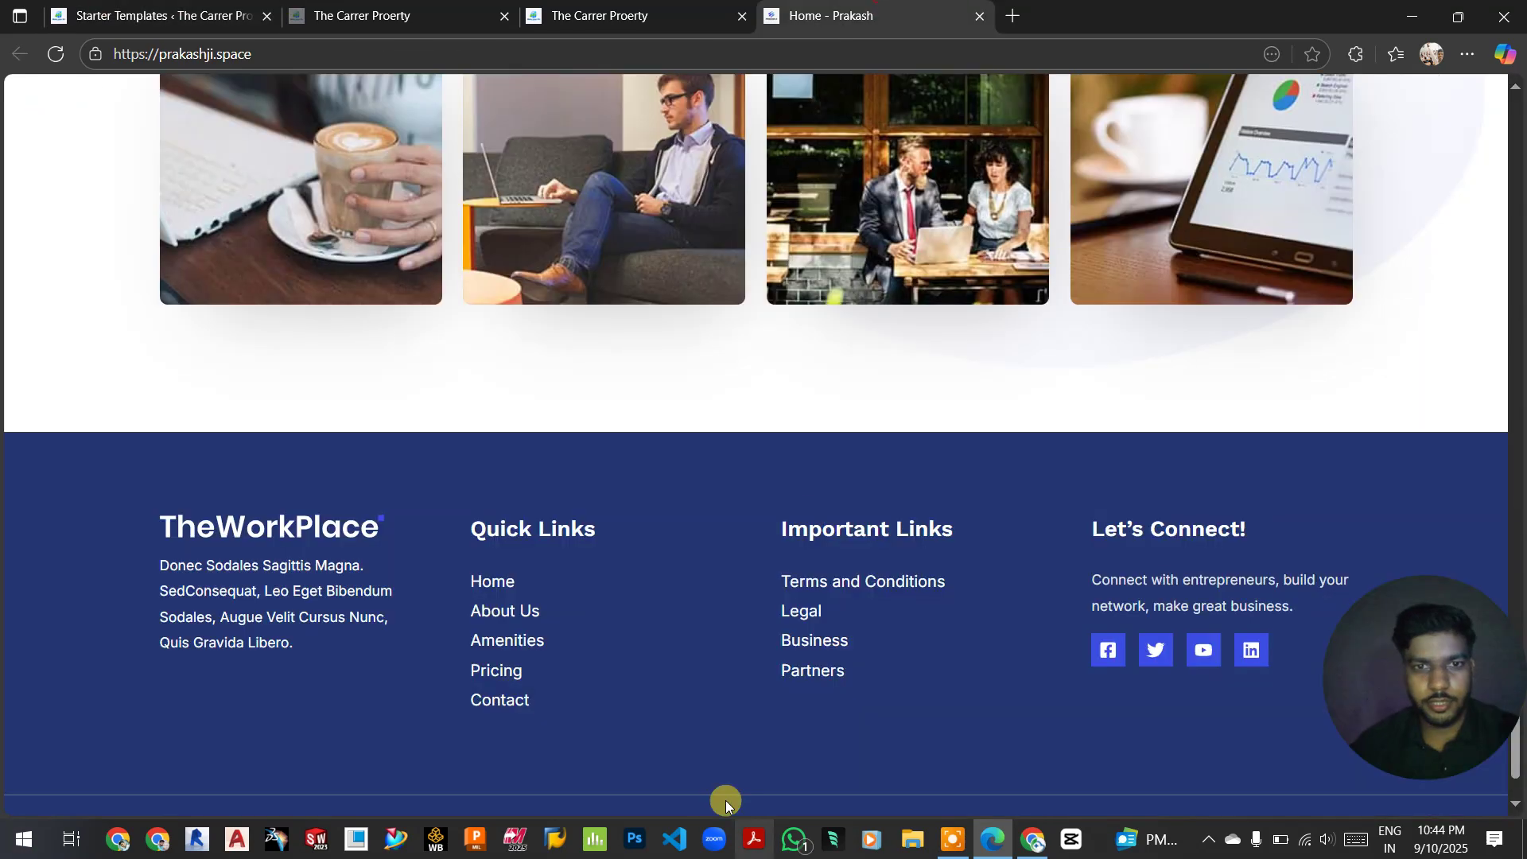
pyautogui.scroll(5, 785, 423)
pyautogui.scroll(10, 785, 423)
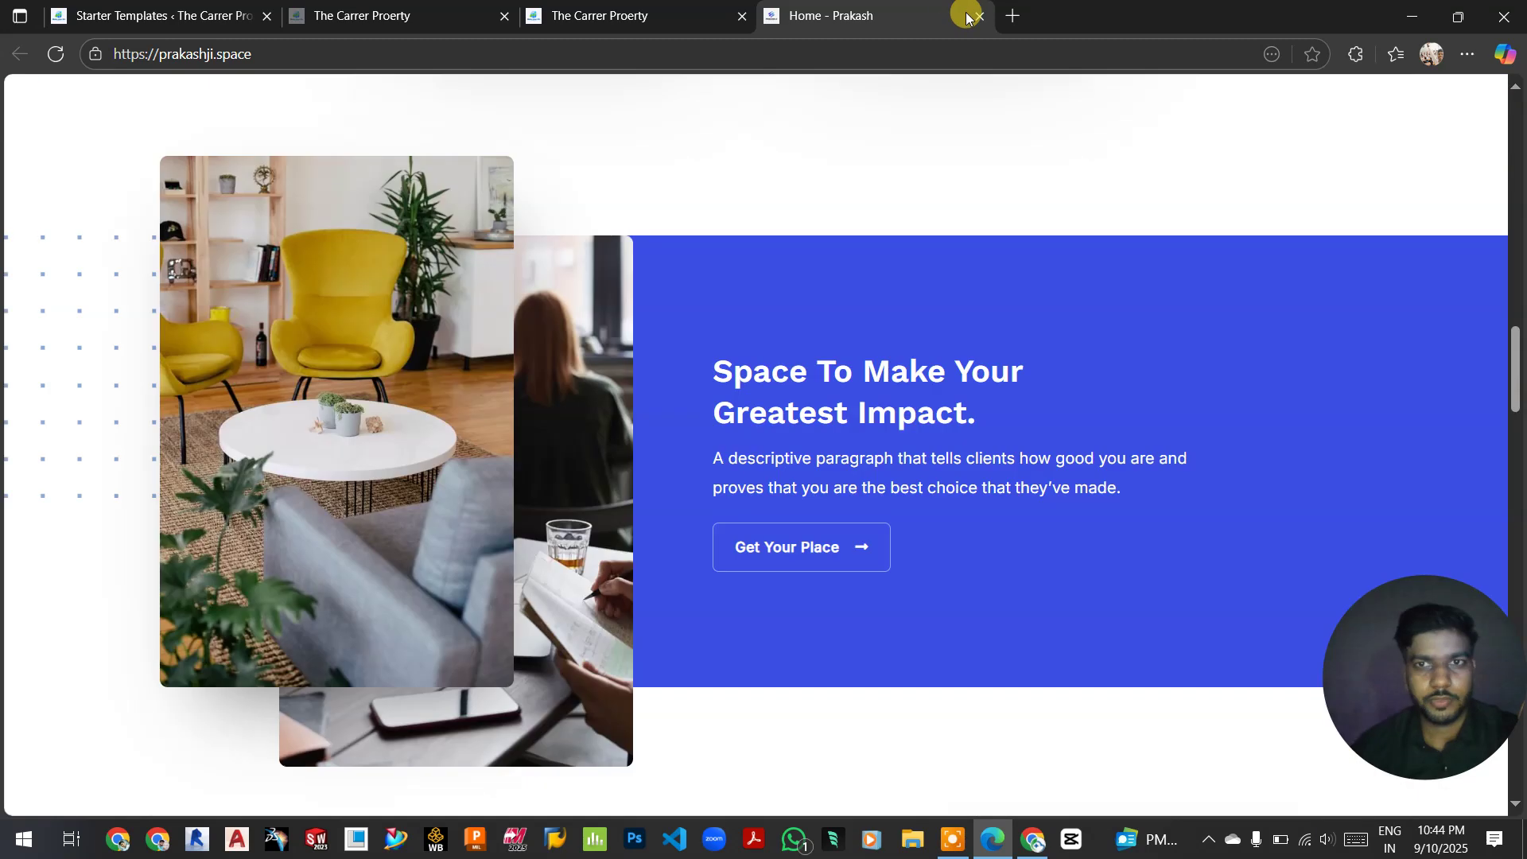
pyautogui.click(980, 16)
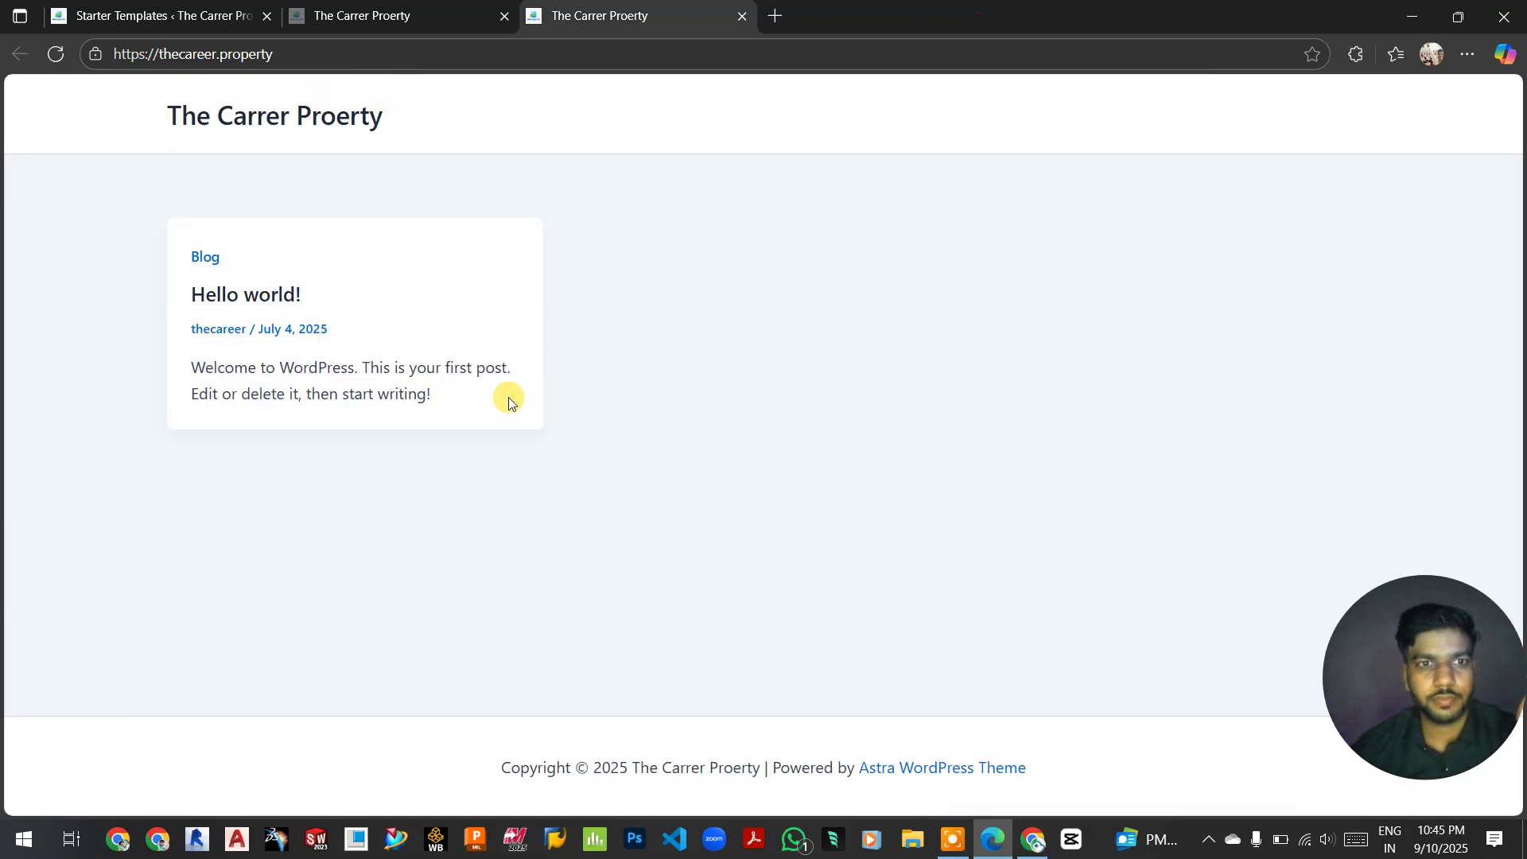
pyautogui.click(424, 8)
pyautogui.click(159, 15)
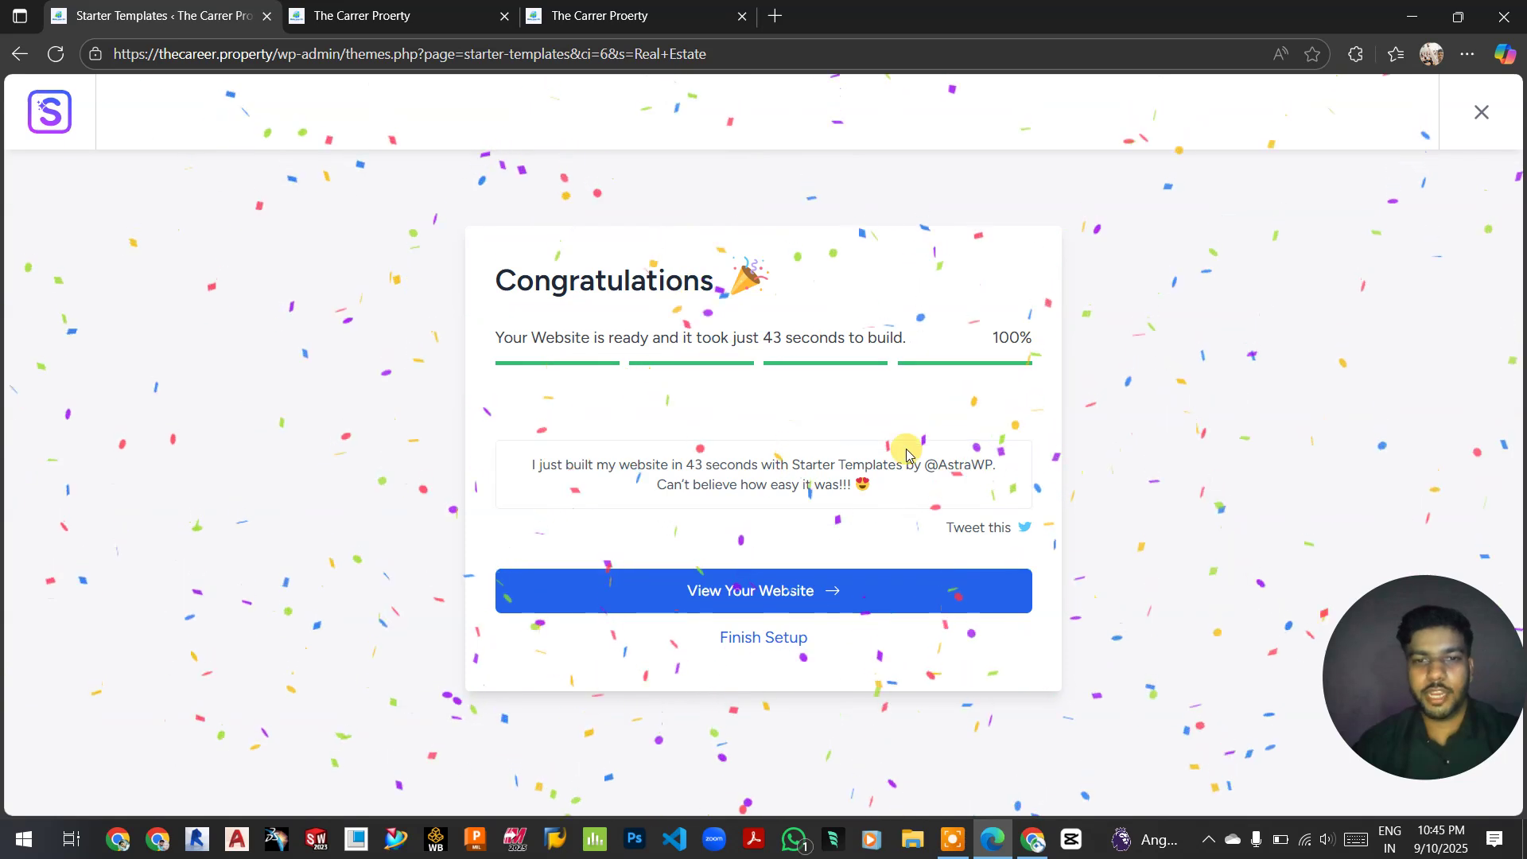
# View the newly built website and copy its address
pyautogui.click(789, 604)
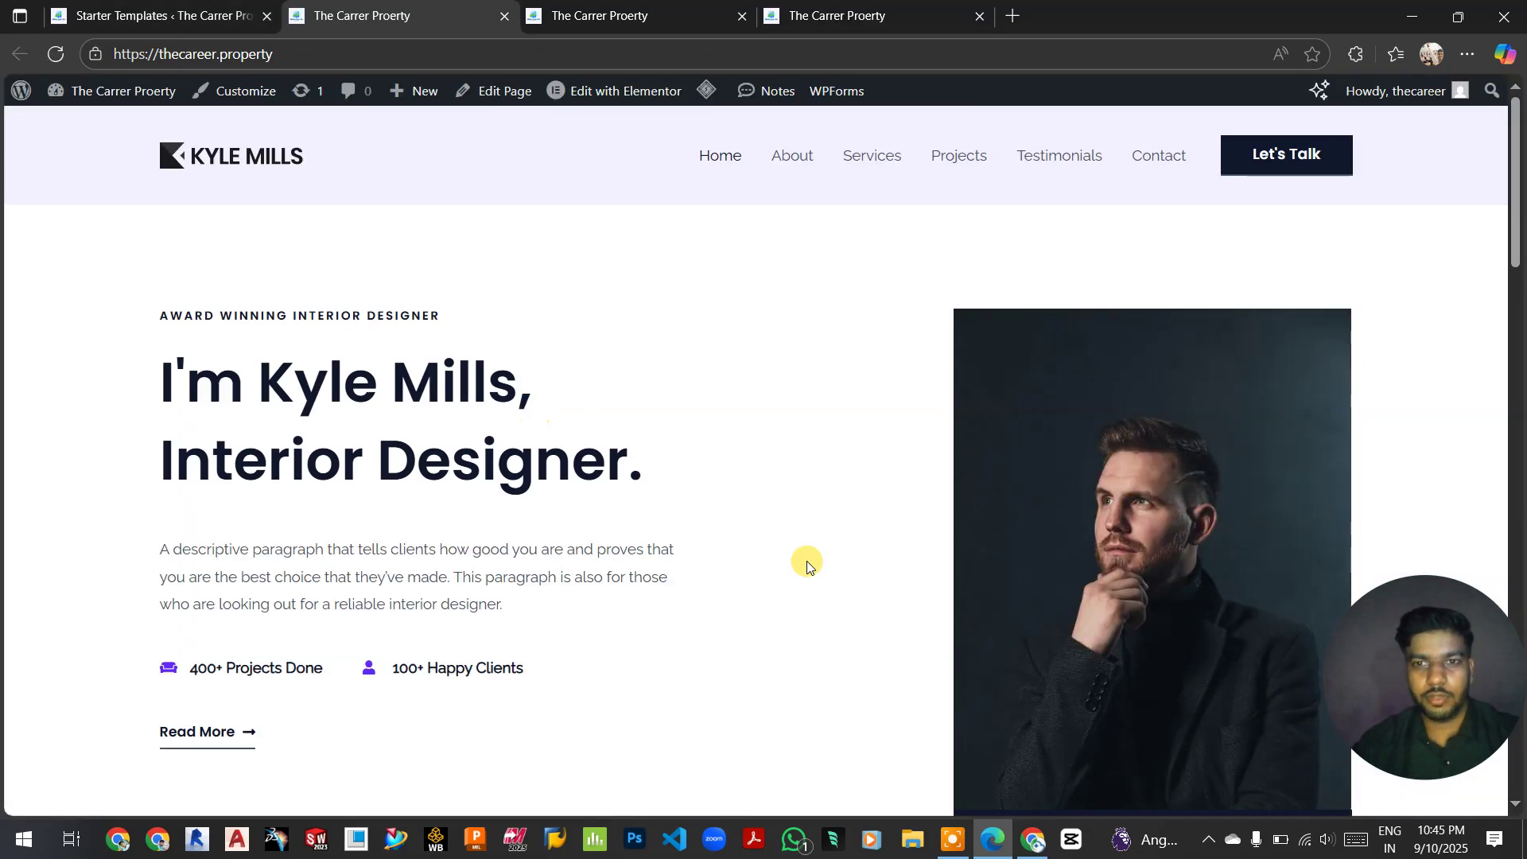
pyautogui.click(291, 53)
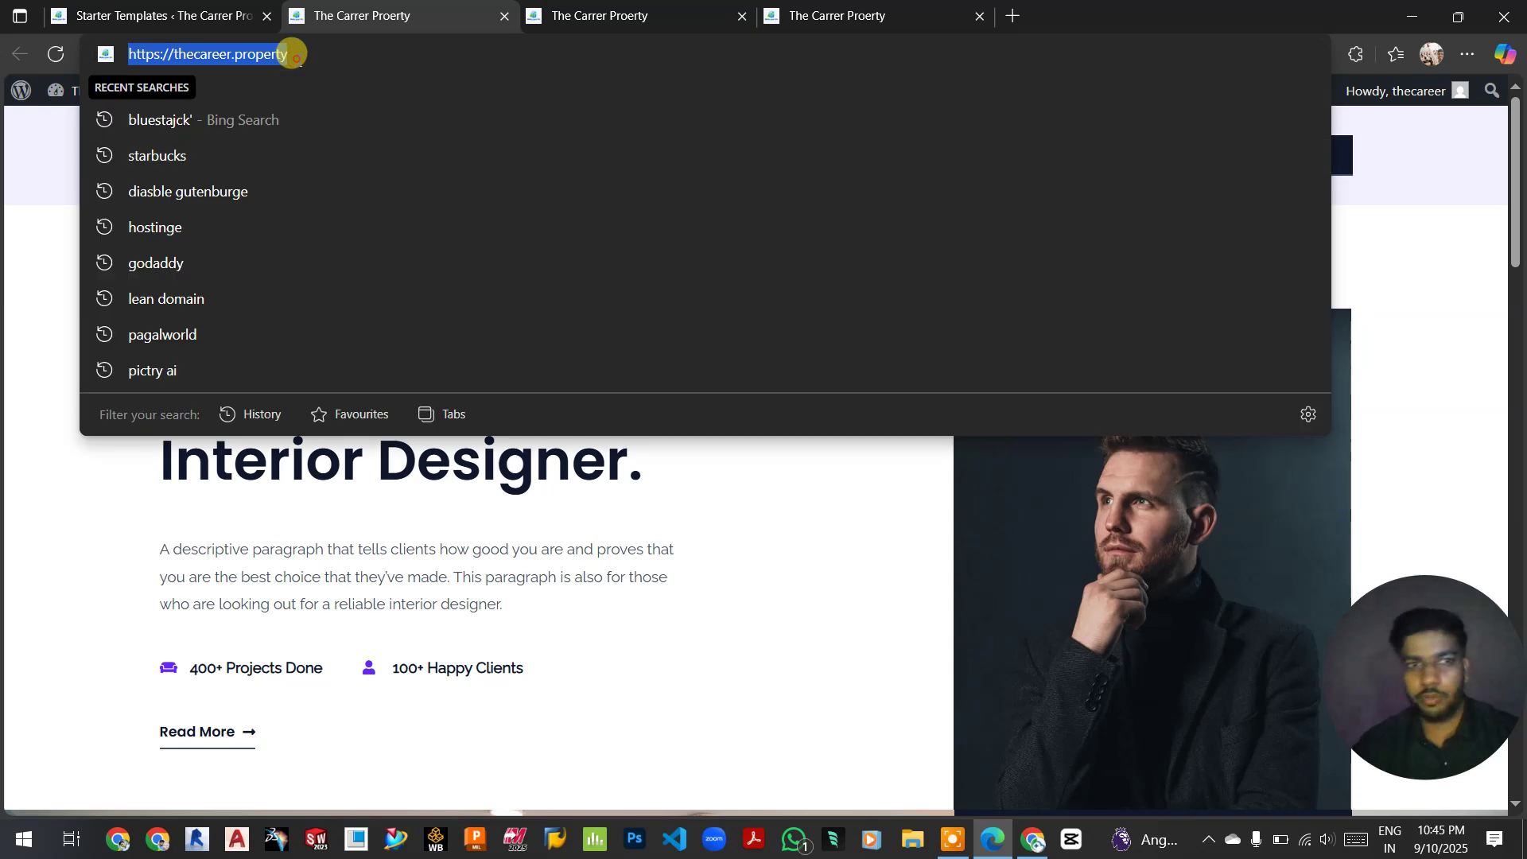
pyautogui.hotkey('ctrl', 'c')
pyautogui.hotkey('ctrl', 'shift', 't')
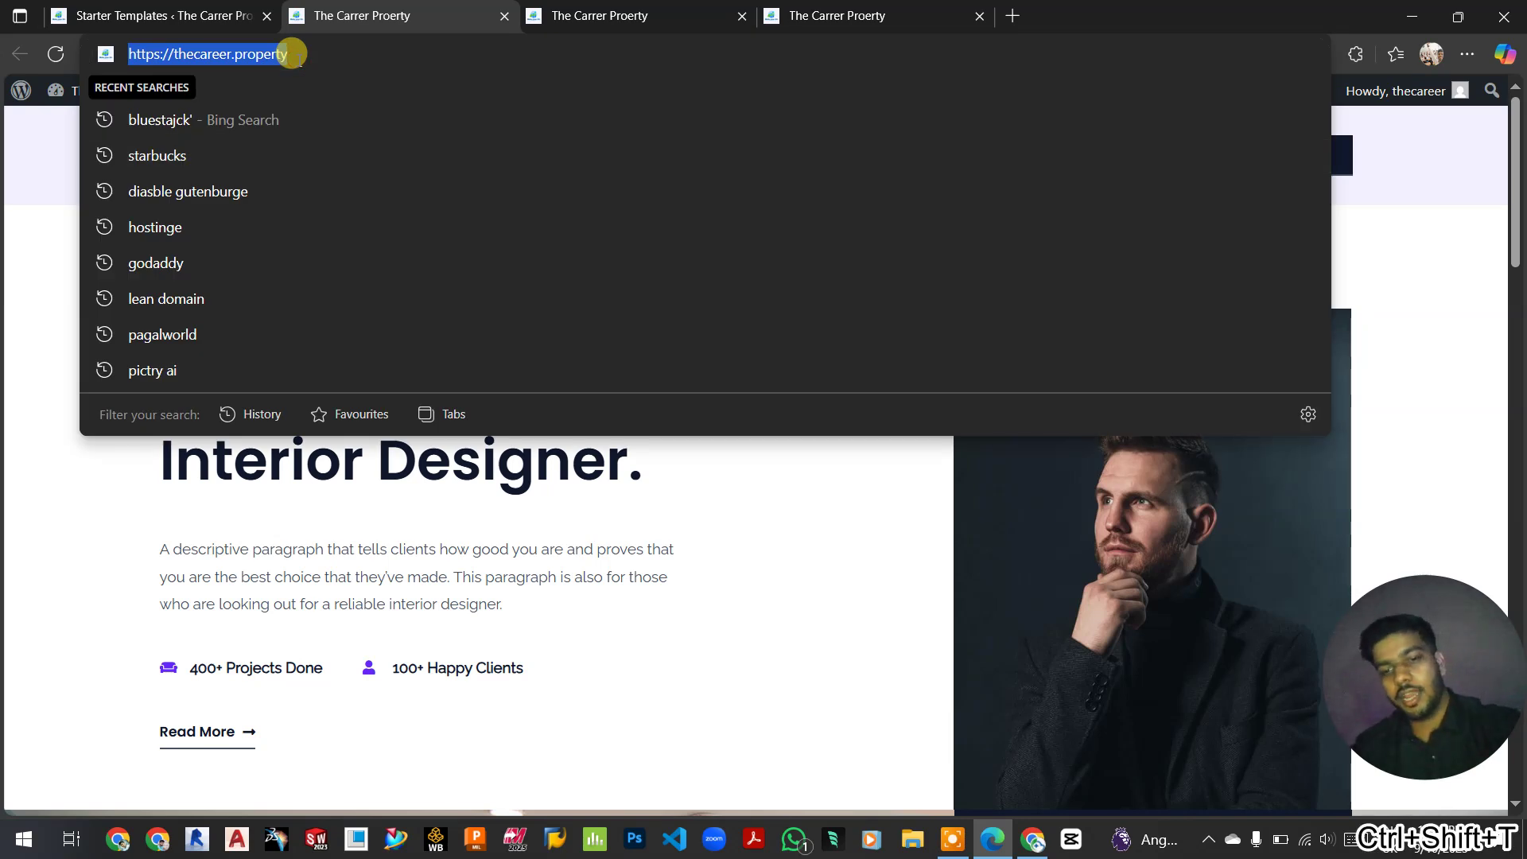
pyautogui.hotkey('ctrl', 'v')
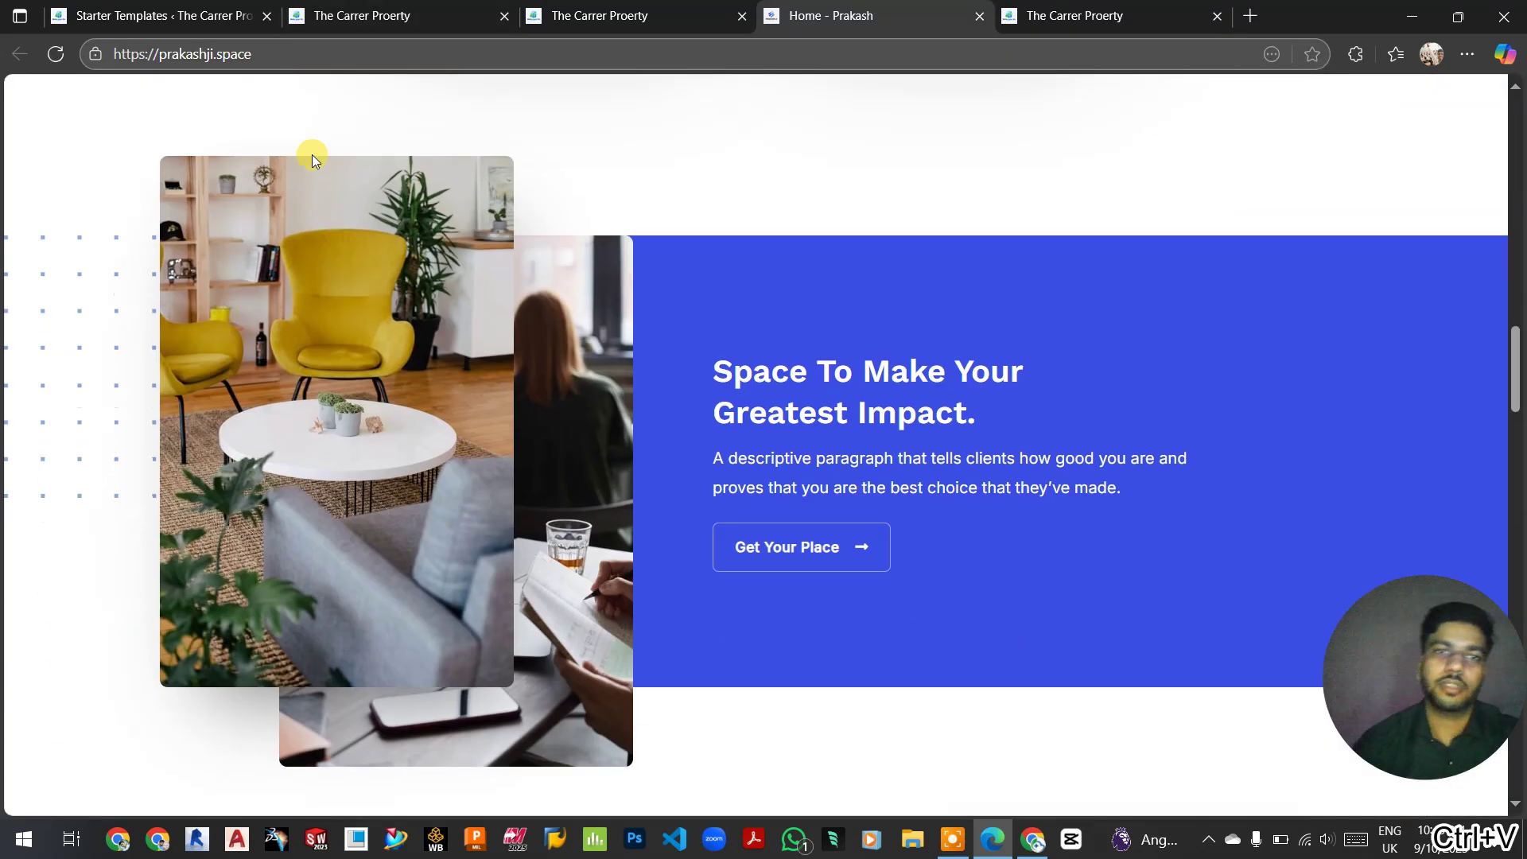
pyautogui.scroll(15, 610, 490)
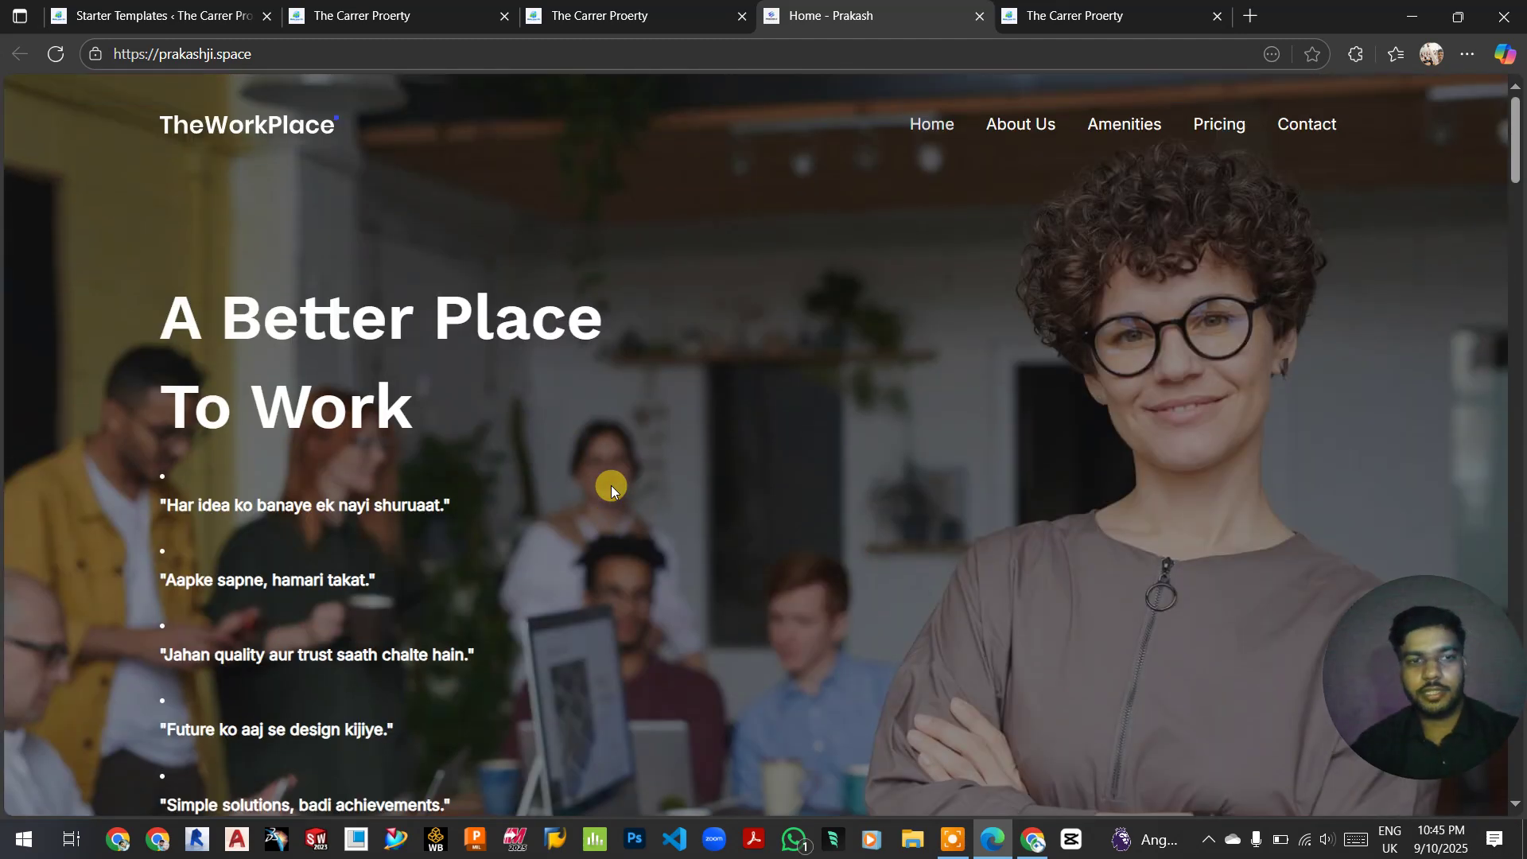
# Load the copied thecareer.property address in a new private browsing window
pyautogui.hotkey('ctrl', 'shift', 'n')
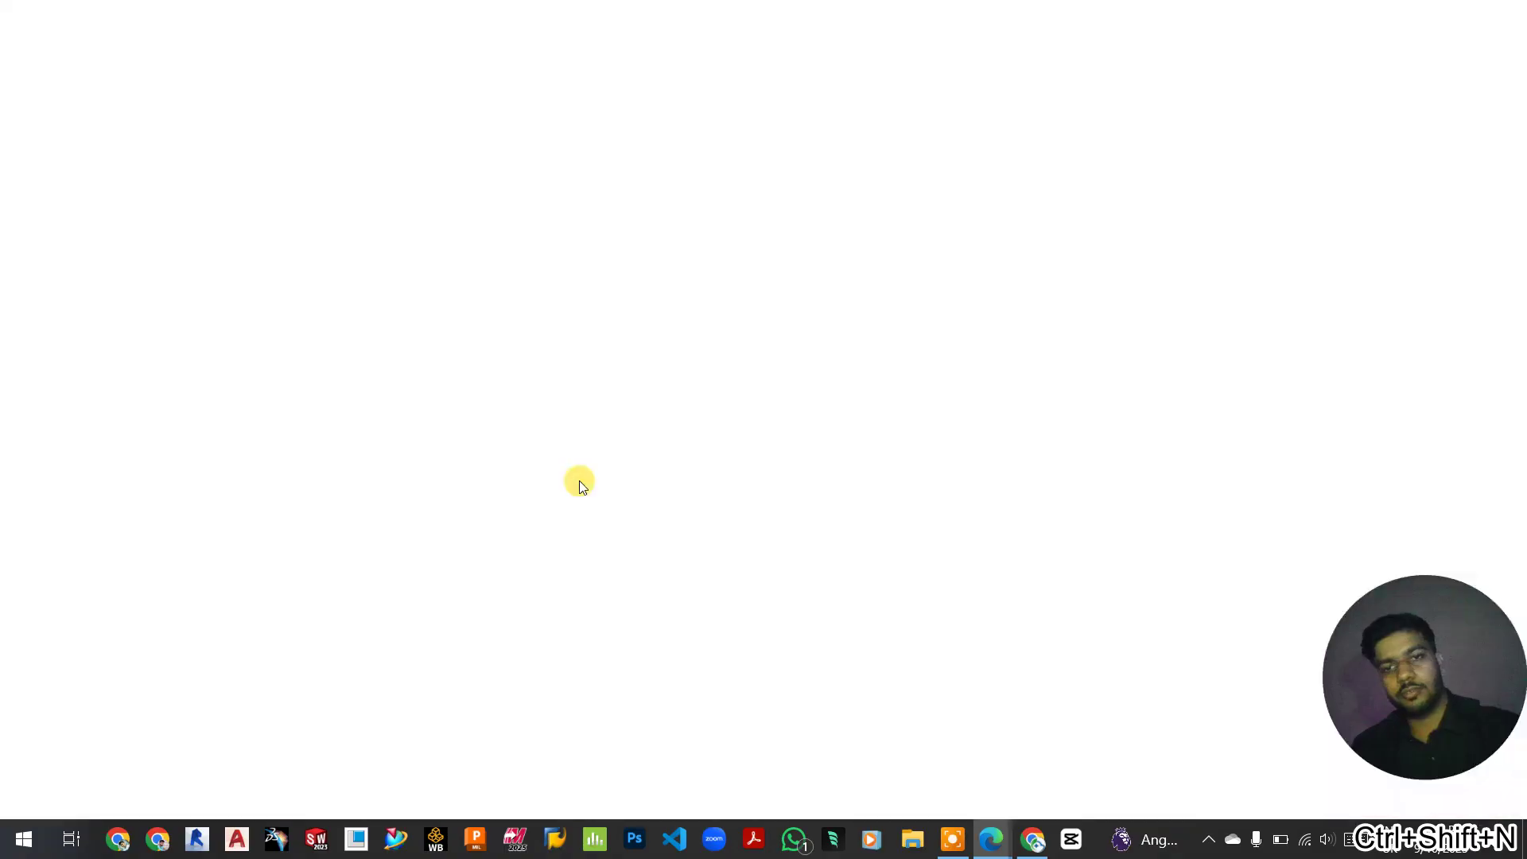
pyautogui.hotkey('ctrl', 'v')
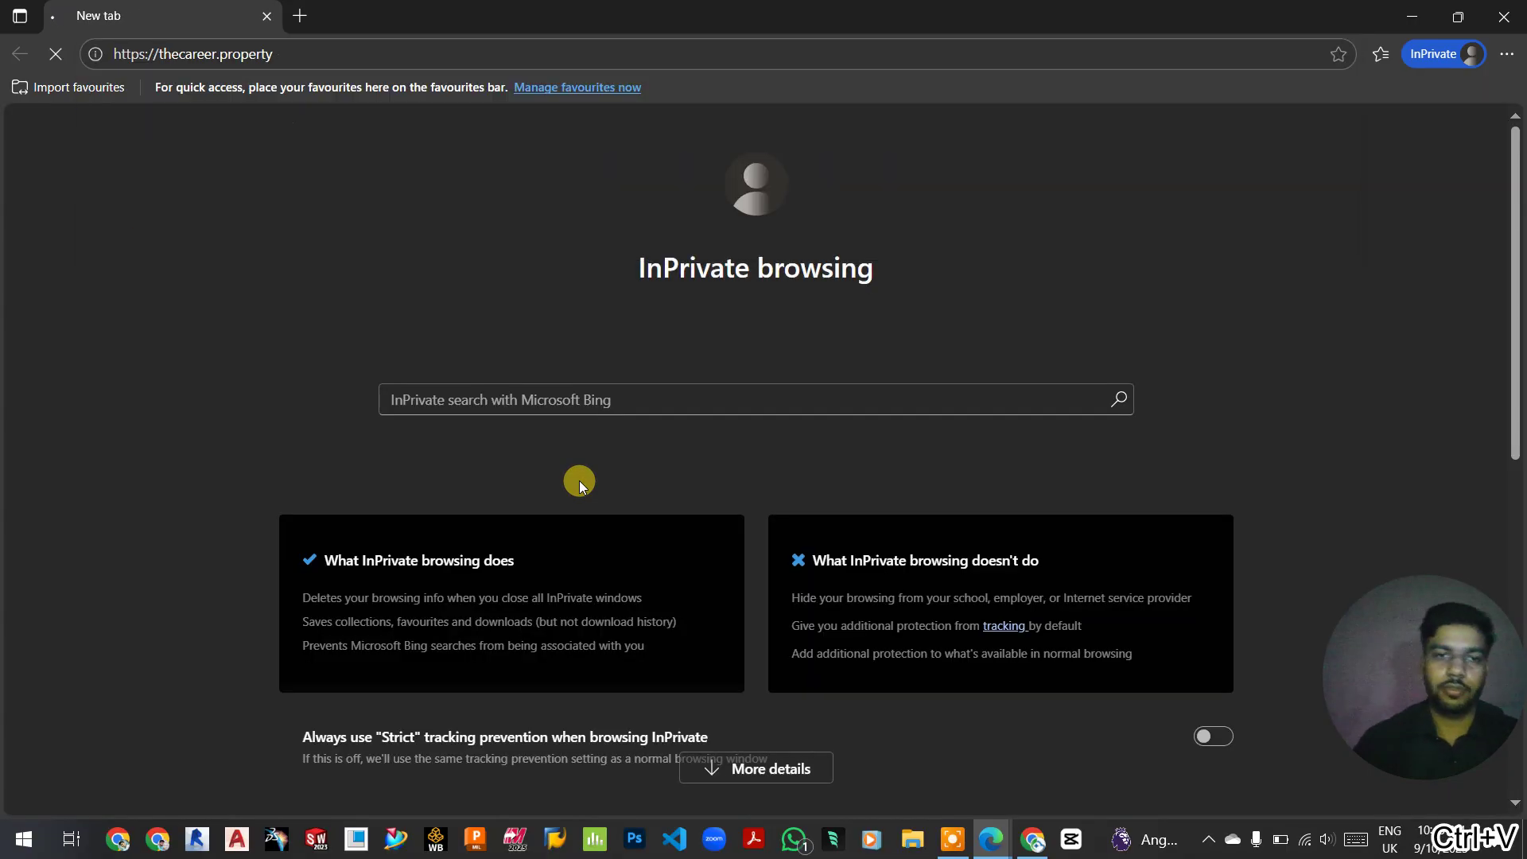
pyautogui.press('Return')
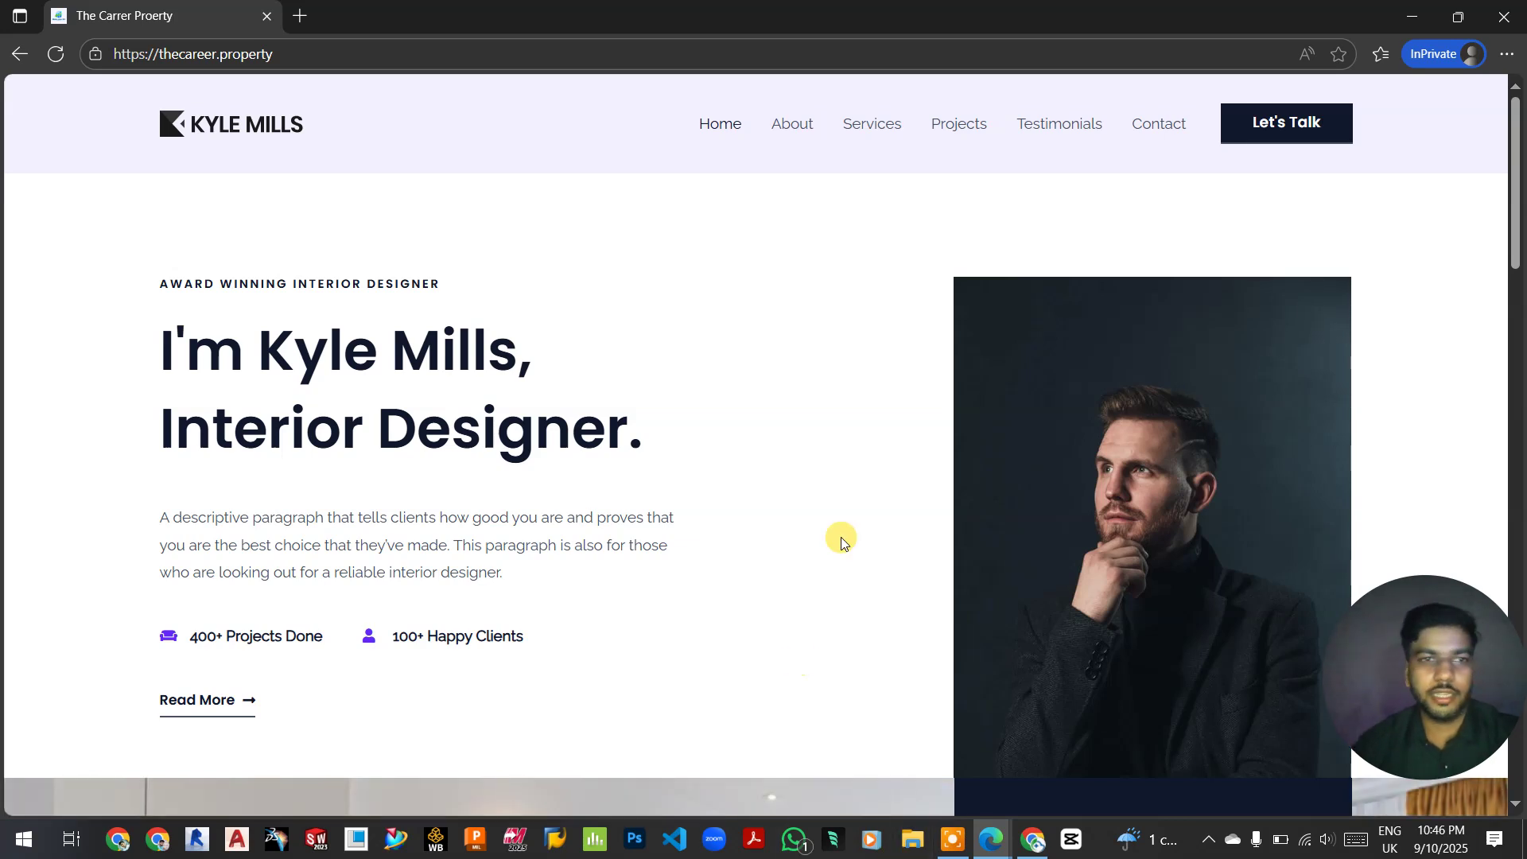
# Examine the new home page down to its contact section, and check the site's Services and Projects pages
pyautogui.scroll(-20, 842, 537)
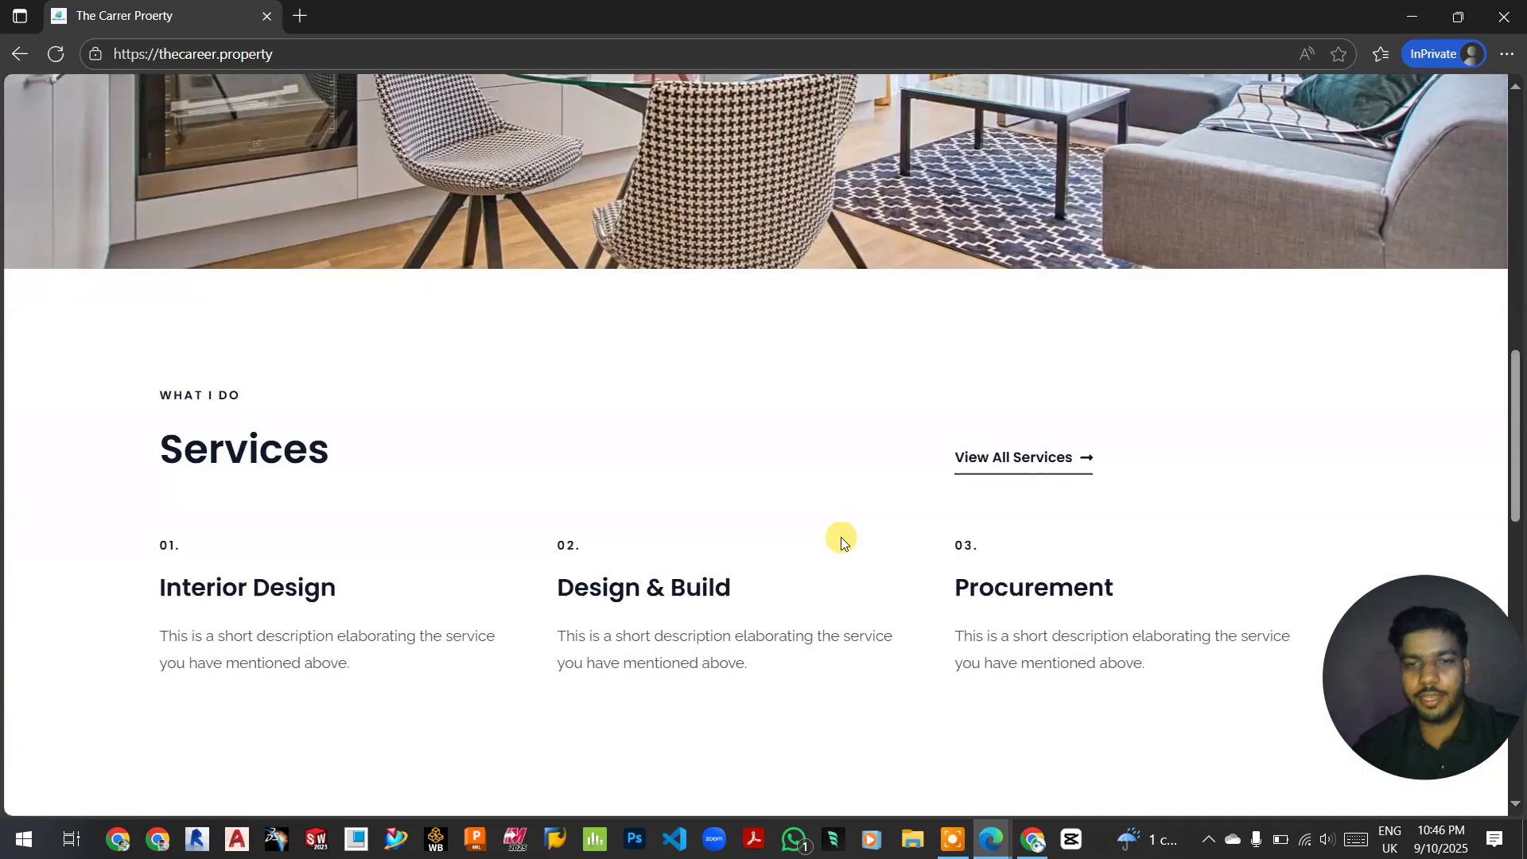
pyautogui.scroll(-6, 842, 536)
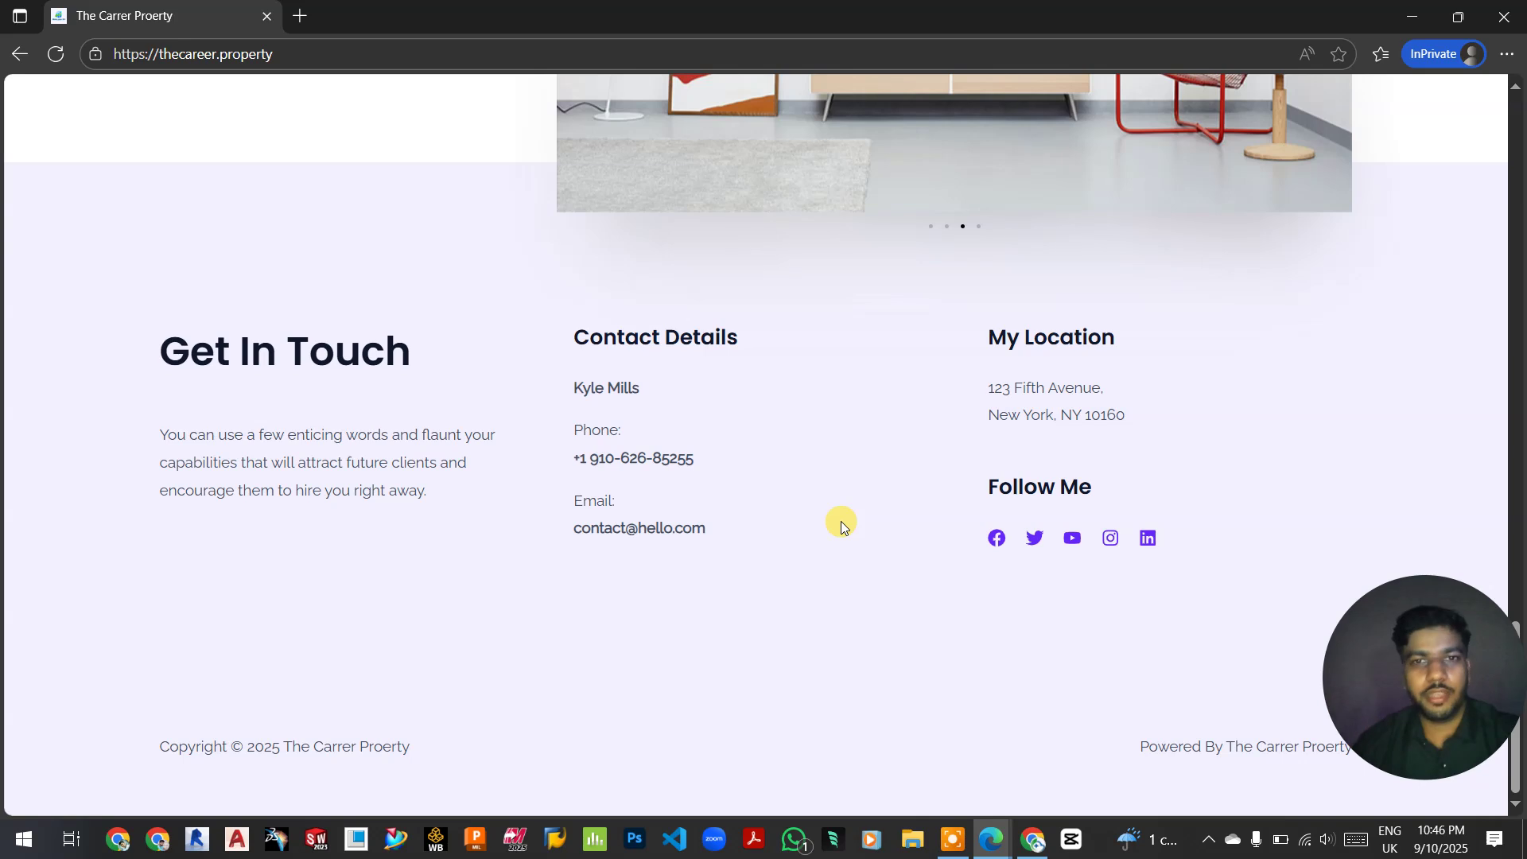
pyautogui.scroll(20, 841, 521)
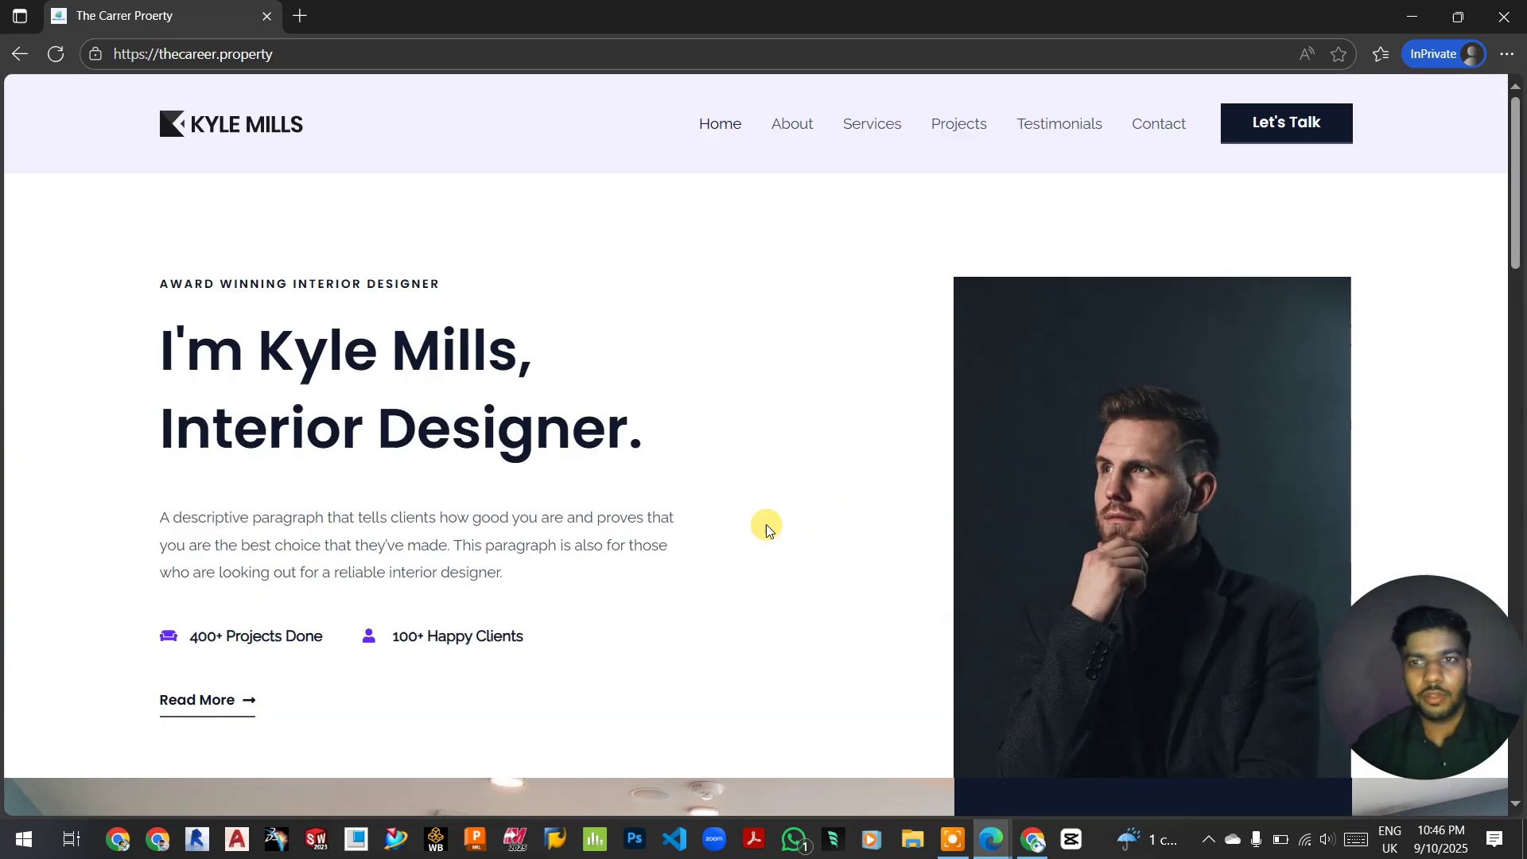
pyautogui.click(735, 140)
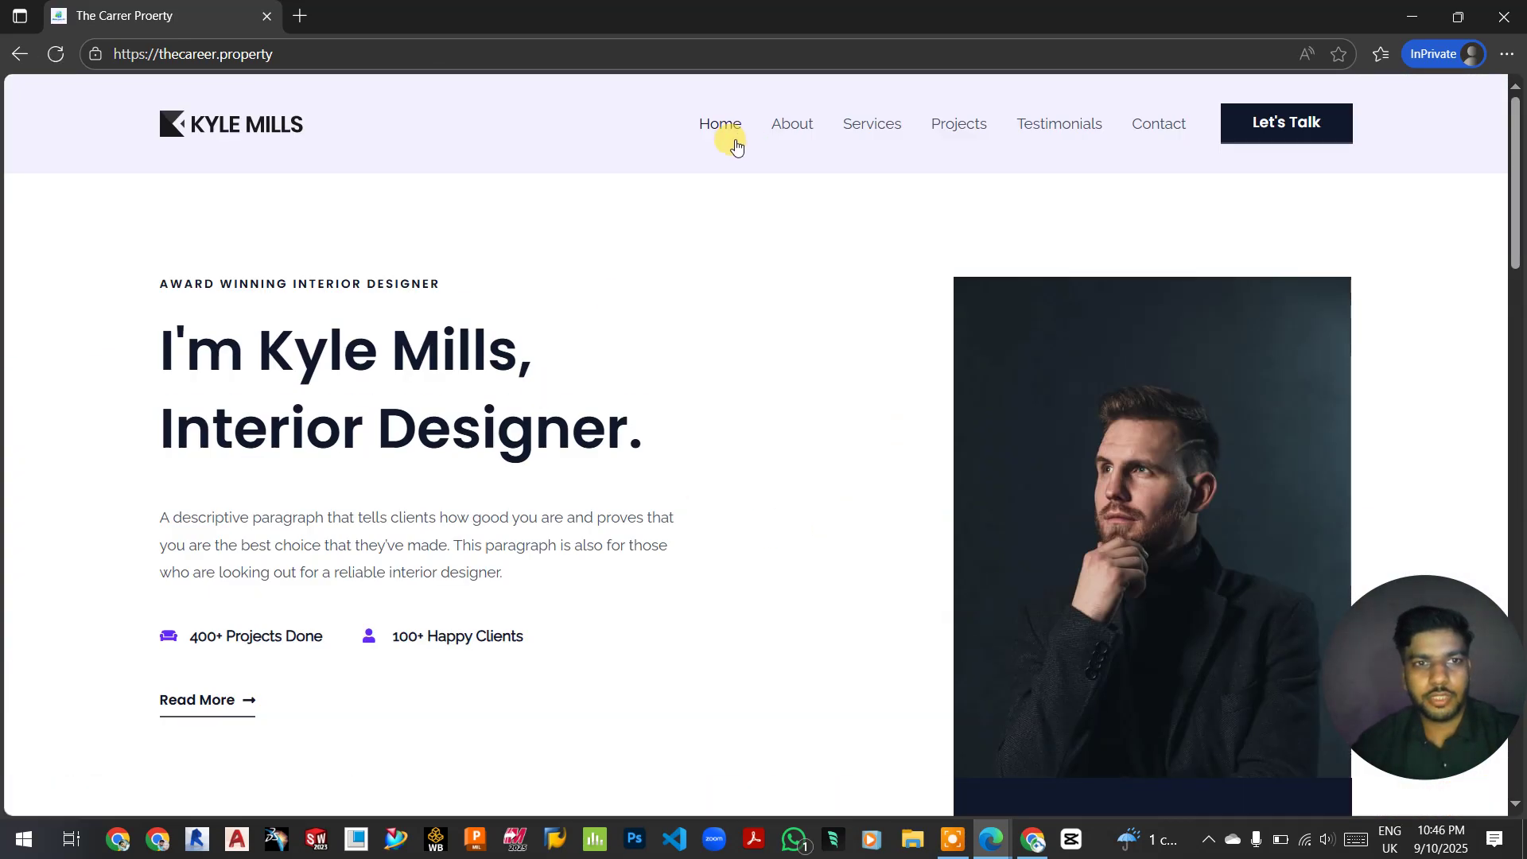
pyautogui.click(868, 127)
pyautogui.click(973, 126)
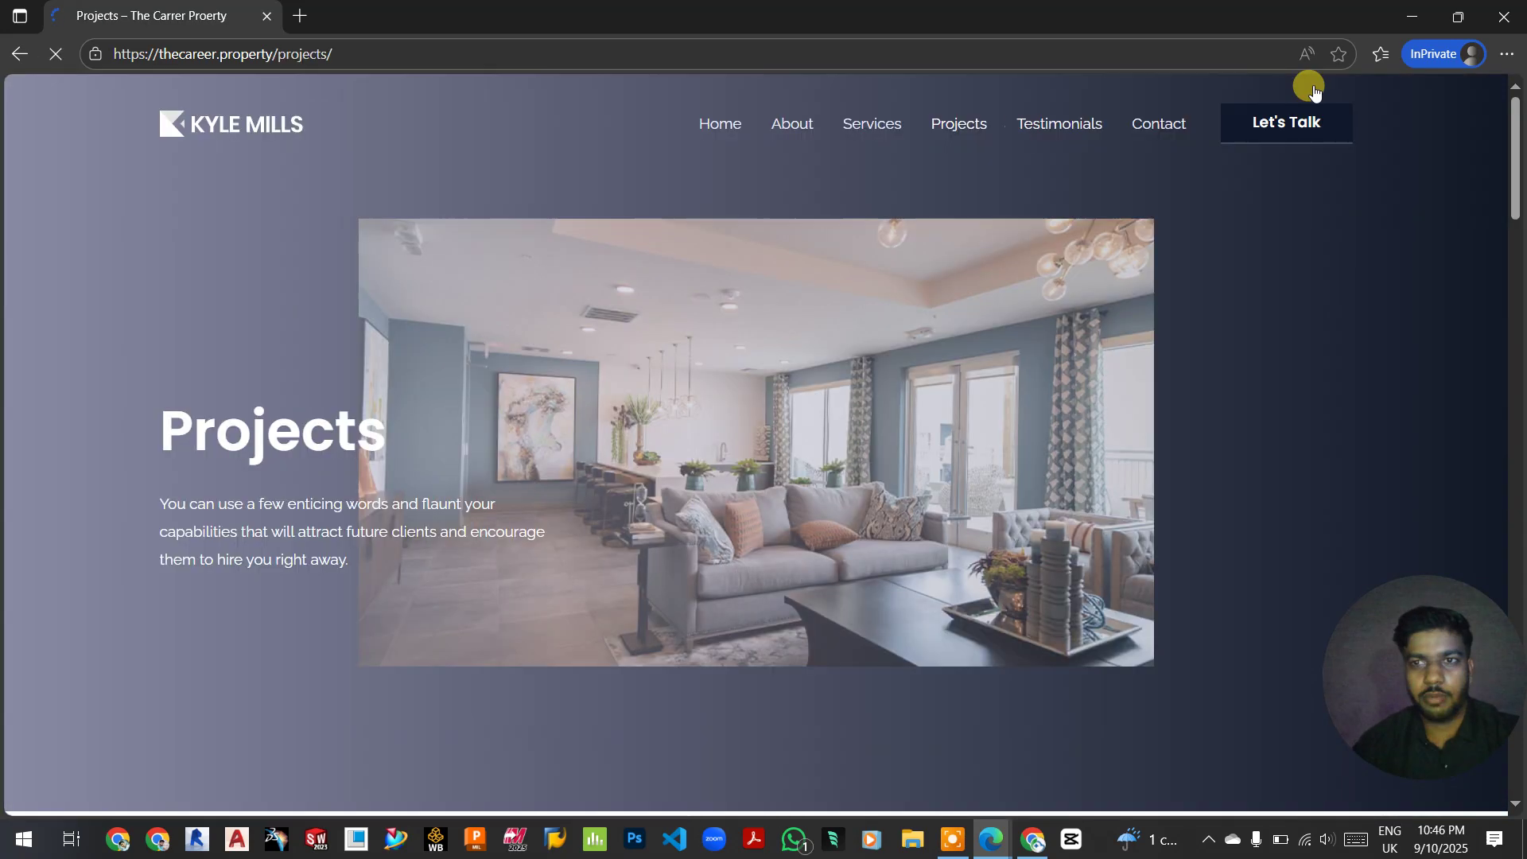
# Close the private window and the prakashji.space tab, and reload the outdated thecareer.property home page
pyautogui.click(1504, 16)
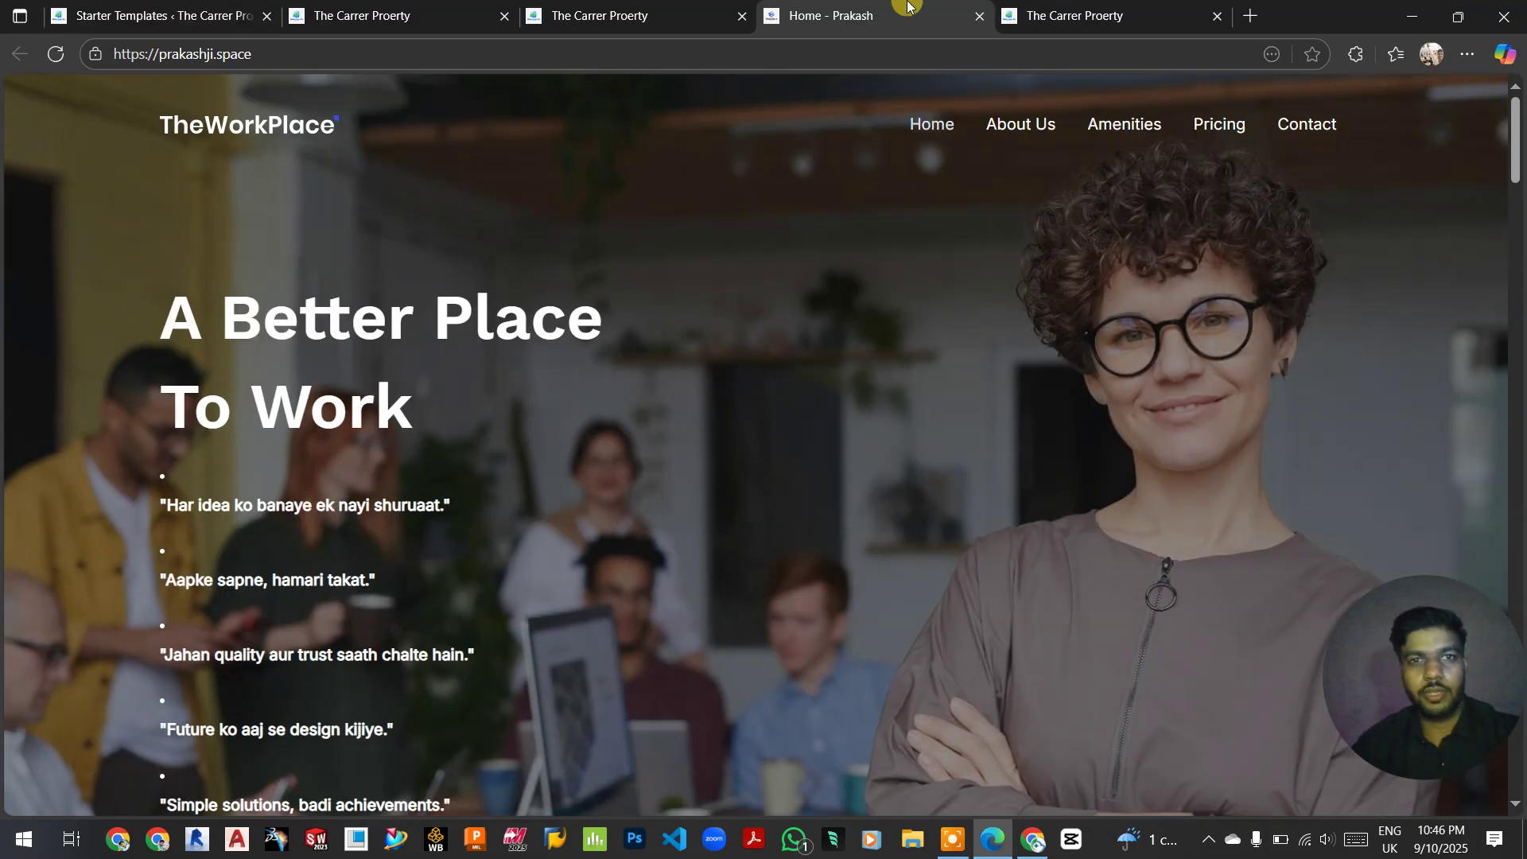
pyautogui.click(979, 16)
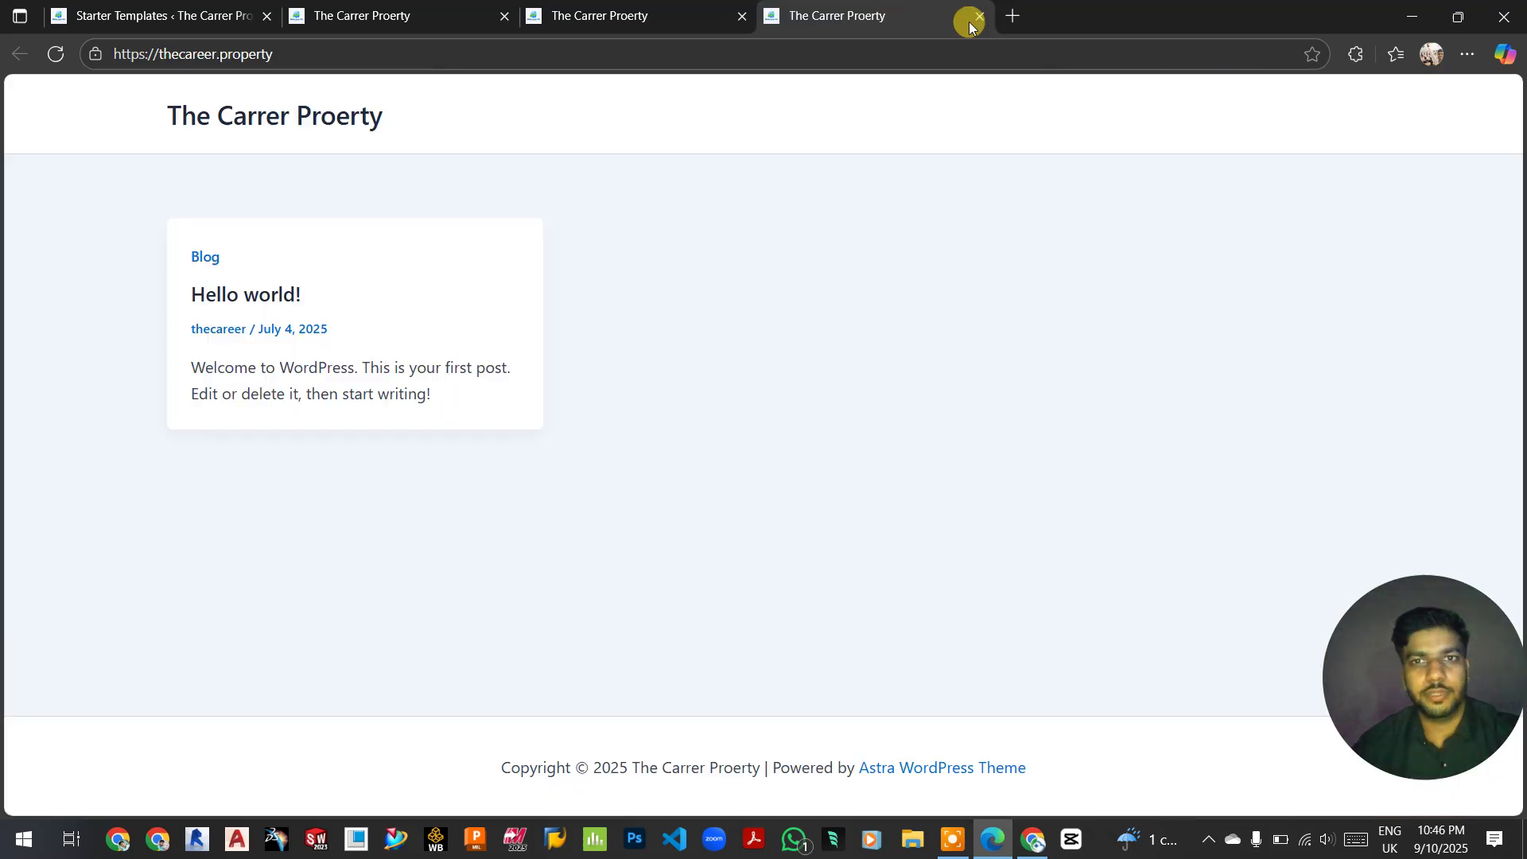
pyautogui.click(56, 54)
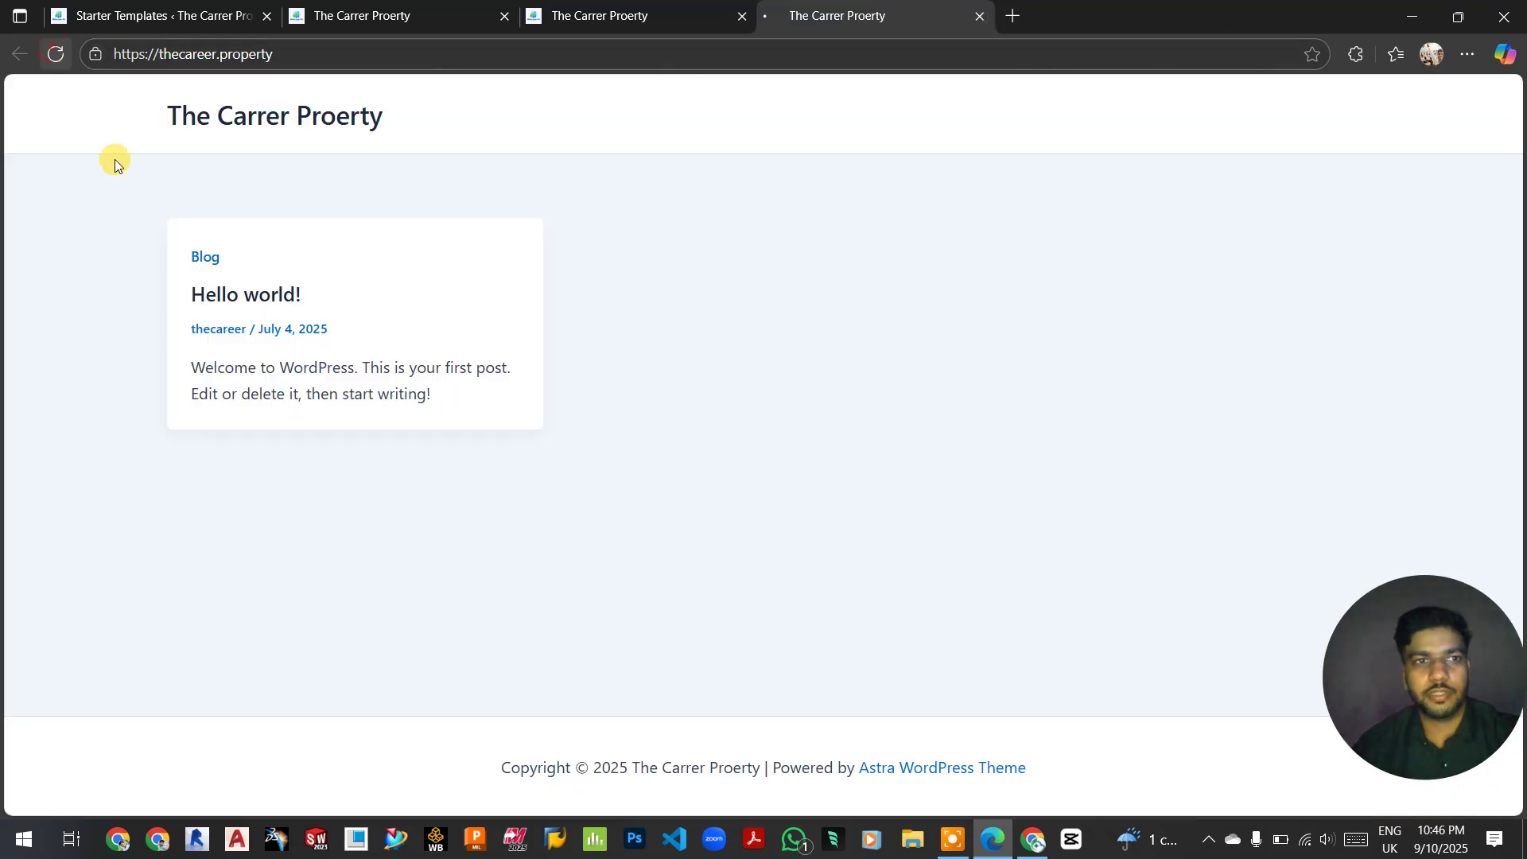
# Open the thecareer.property home page for editing in Elementor
pyautogui.scroll(-10, 605, 430)
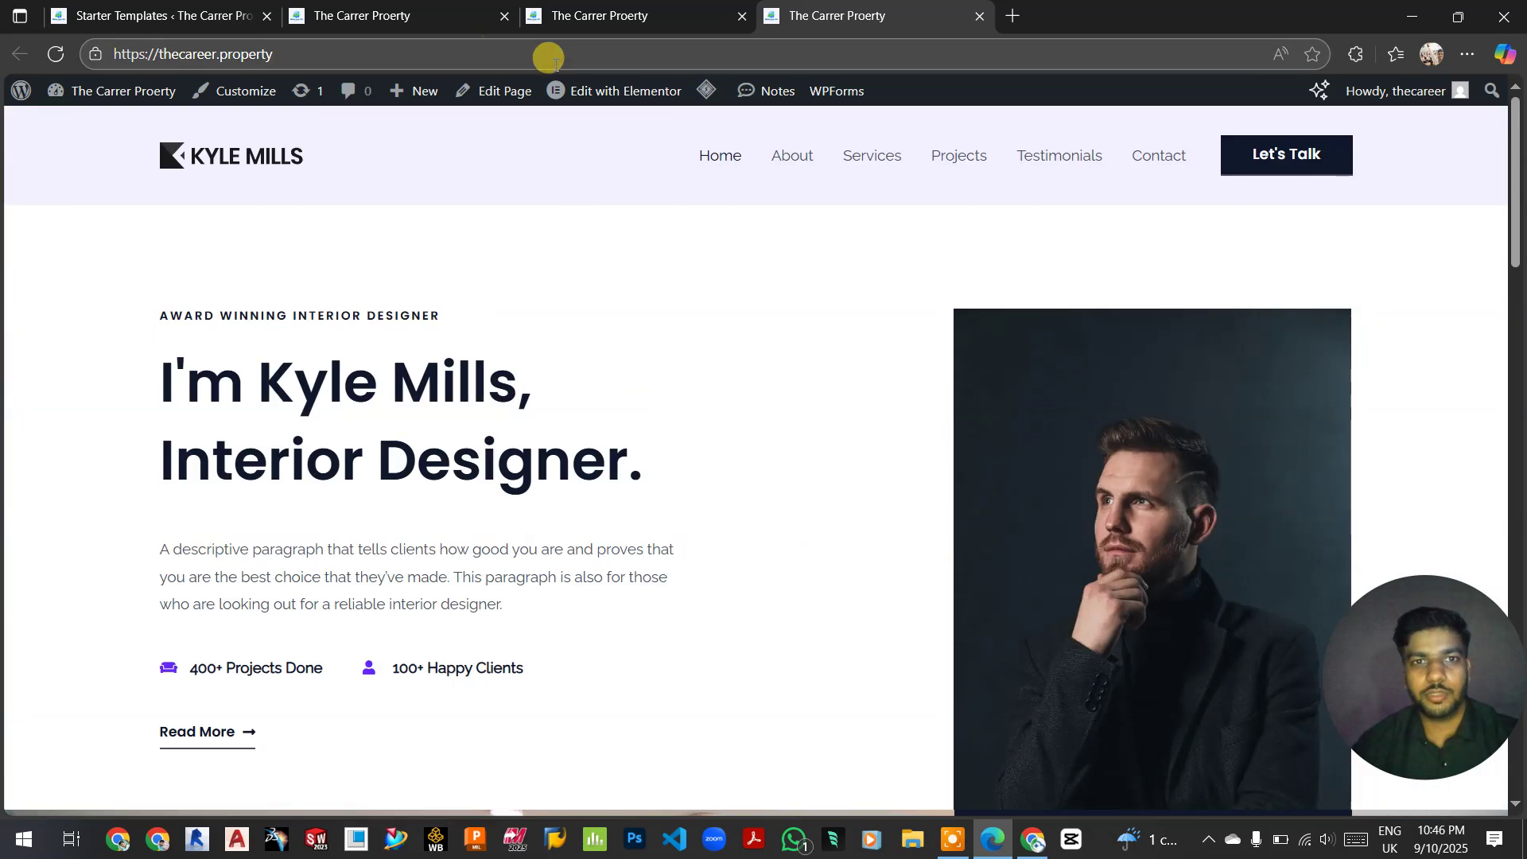
pyautogui.moveTo(584, 93)
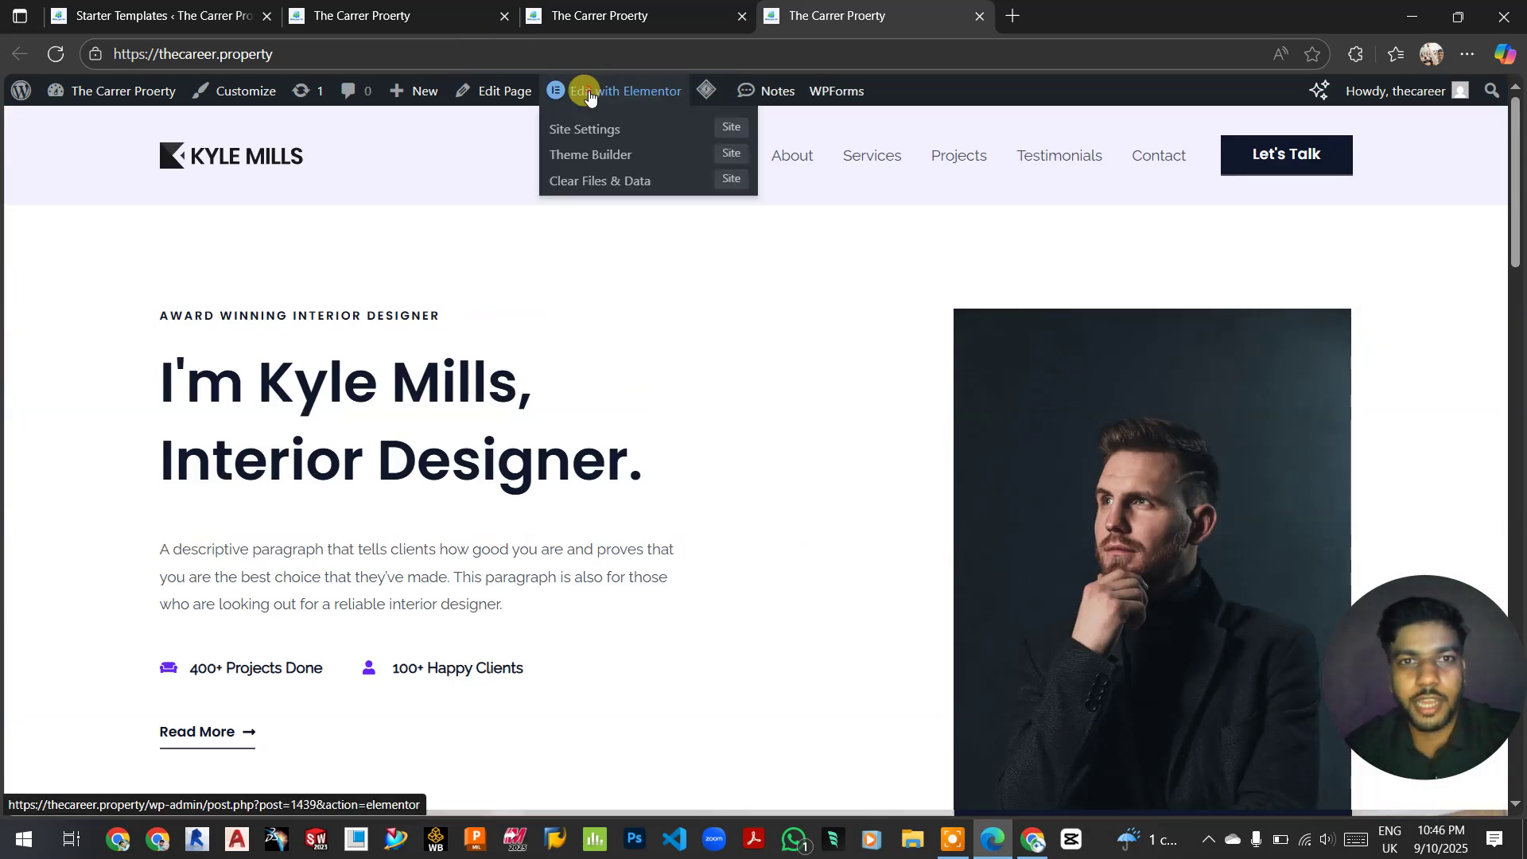
pyautogui.click(588, 94)
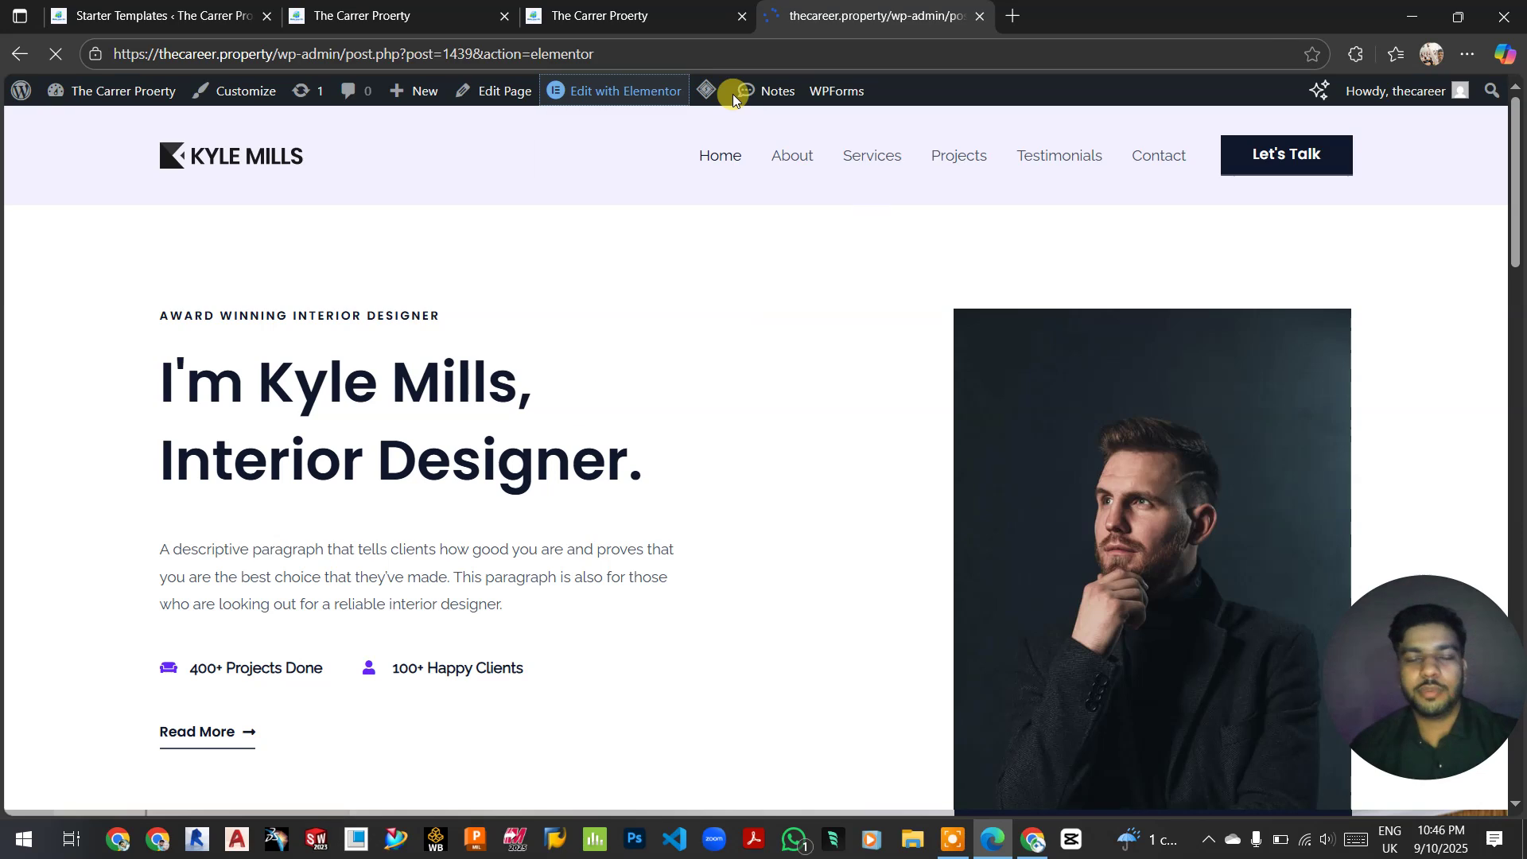